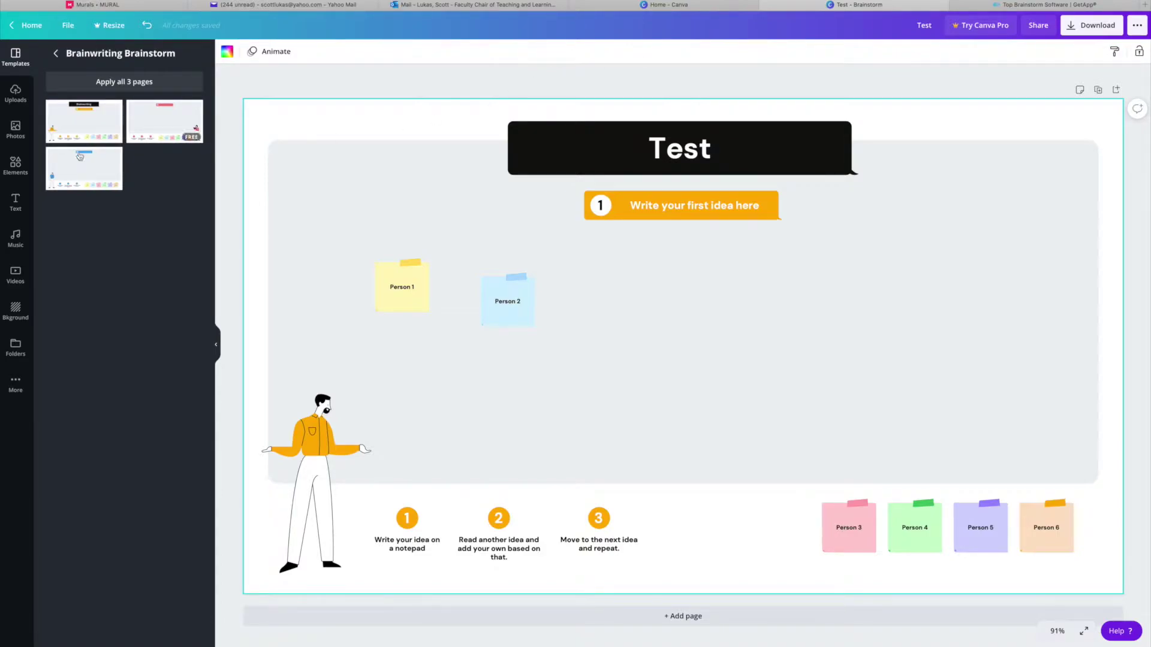
Bring the Word document listing brainstorming website links to the front.
key(super+Tab)
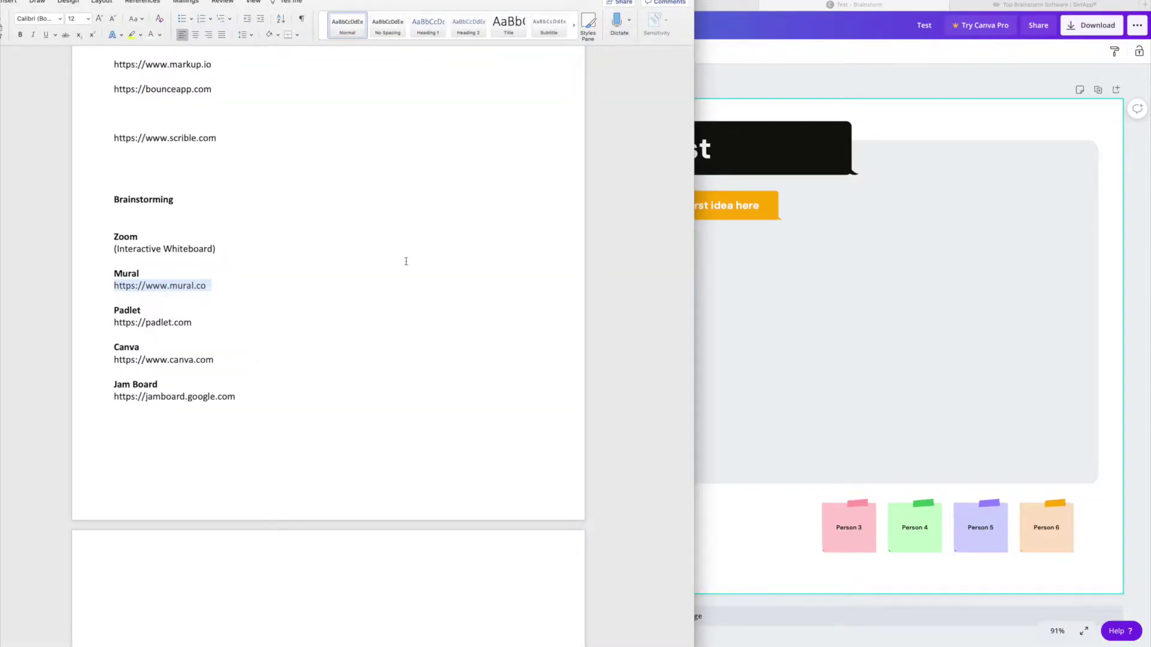
Copy the mural.co address from the Word list and load it in the browser.
click(259, 294)
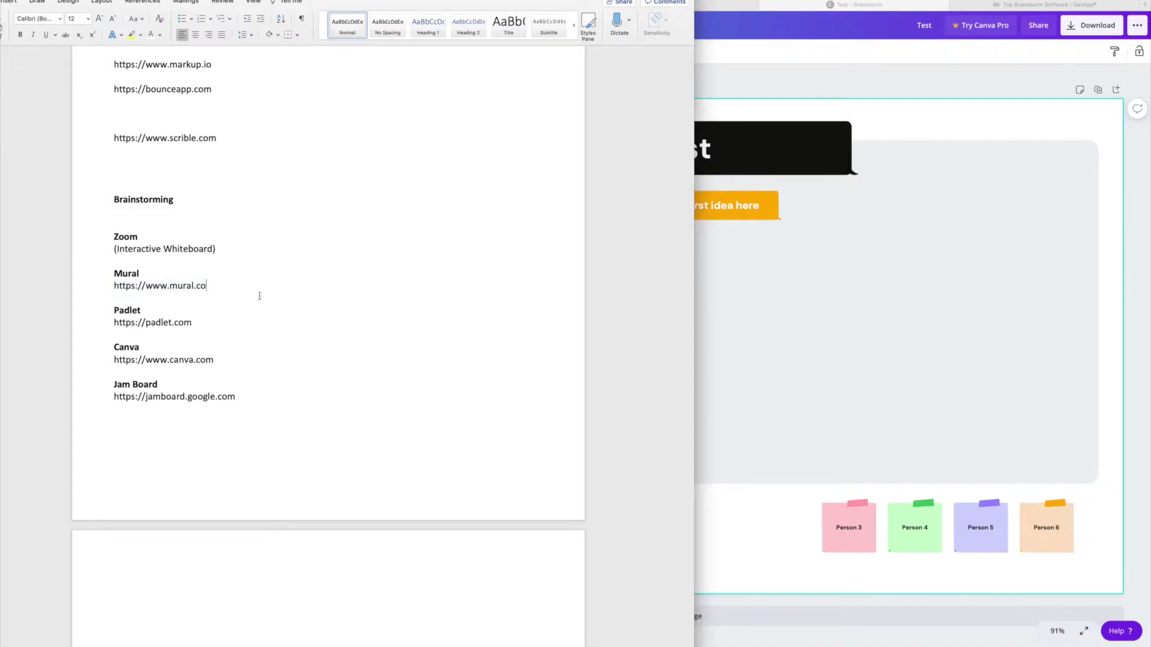
triple_click(171, 289)
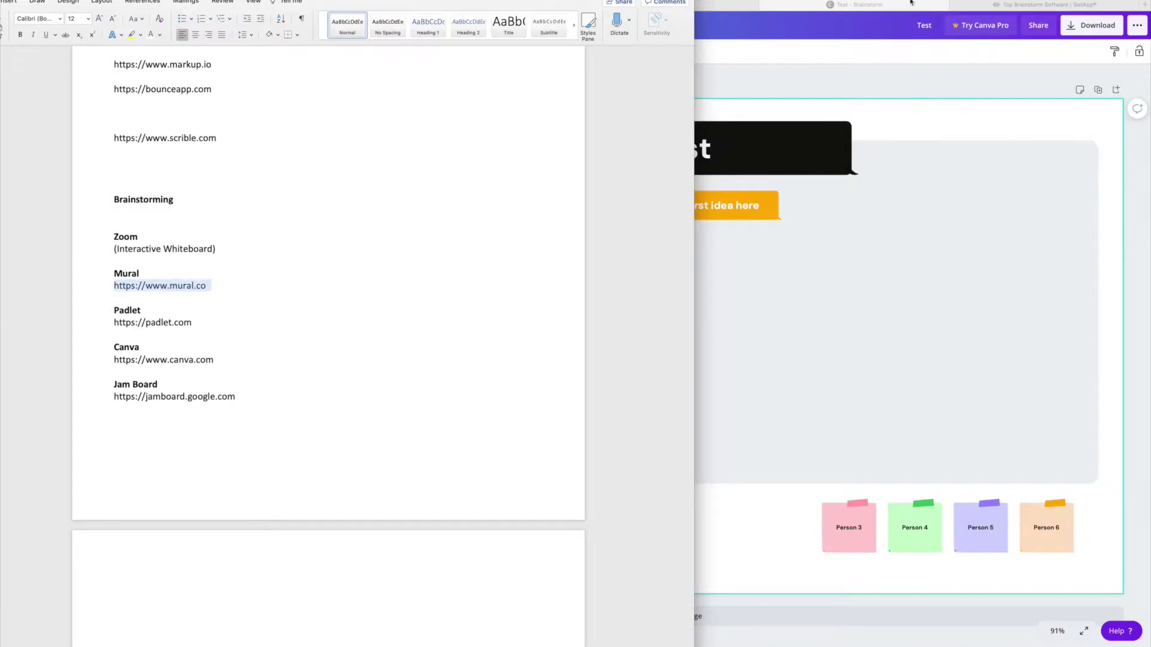
click(997, 84)
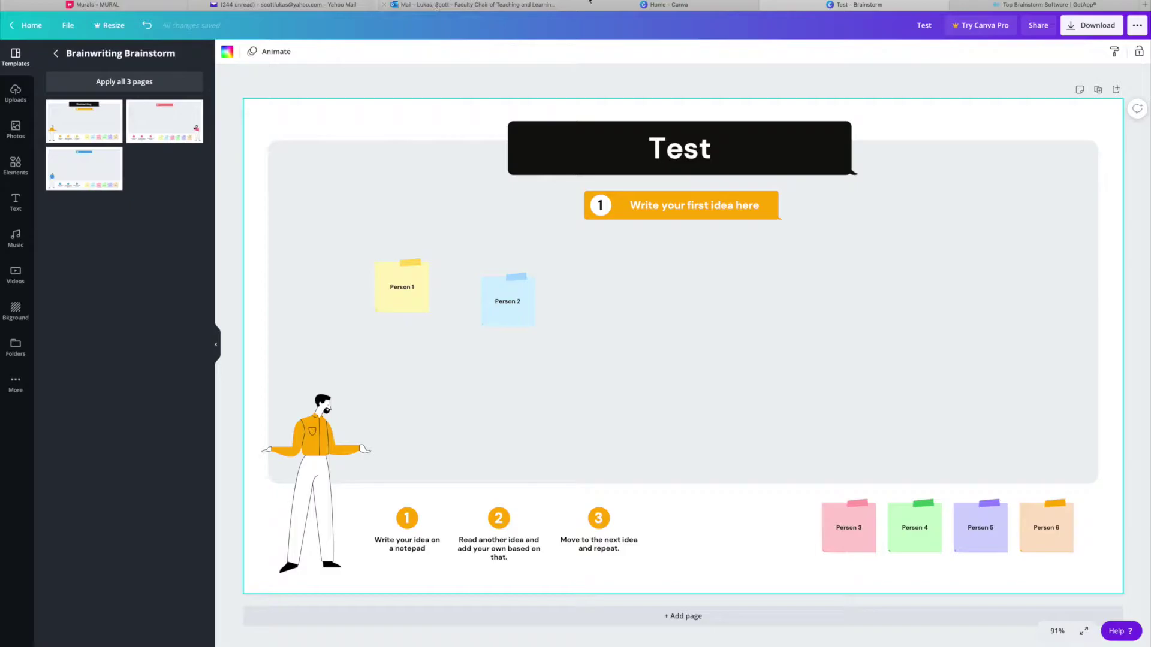
click(389, 1)
key(super+v)
key(Return)
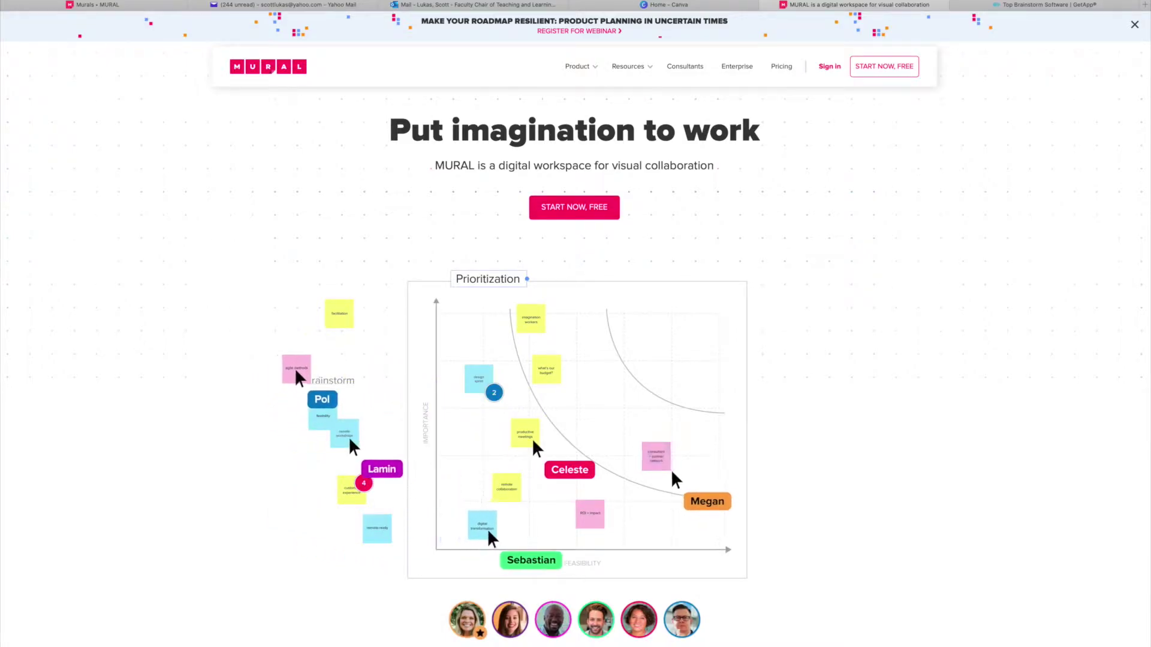
Scroll through the Mural homepage, then sign in to reach the Murals dashboard.
scroll(1032, 465, down, 3)
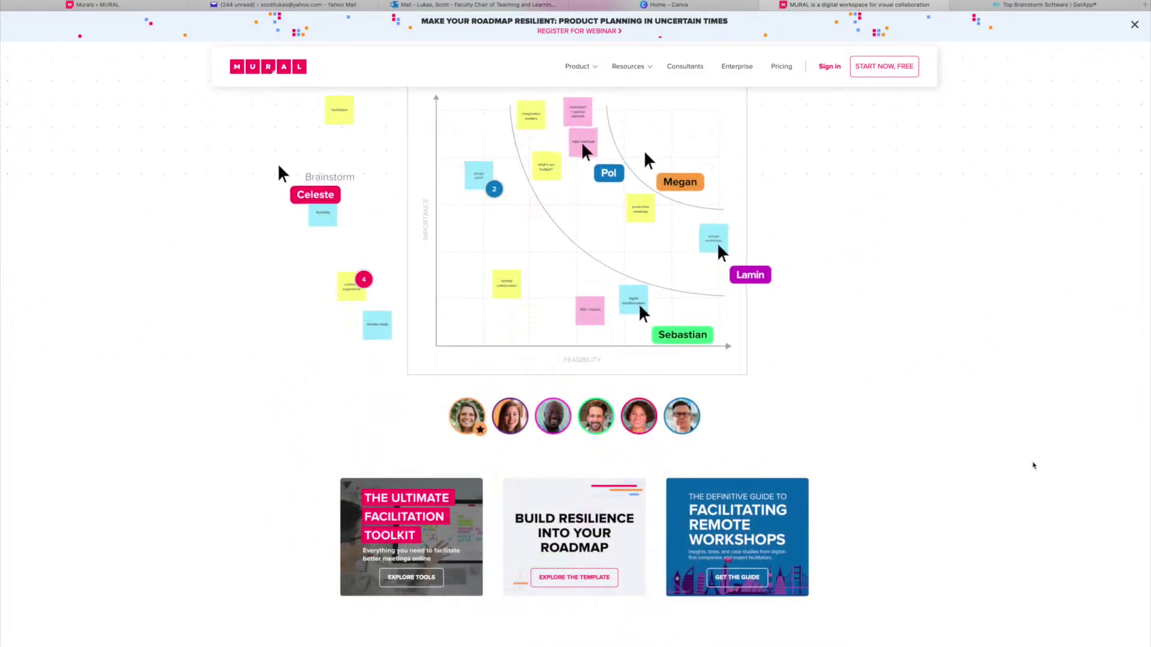
scroll(1031, 465, up, 3)
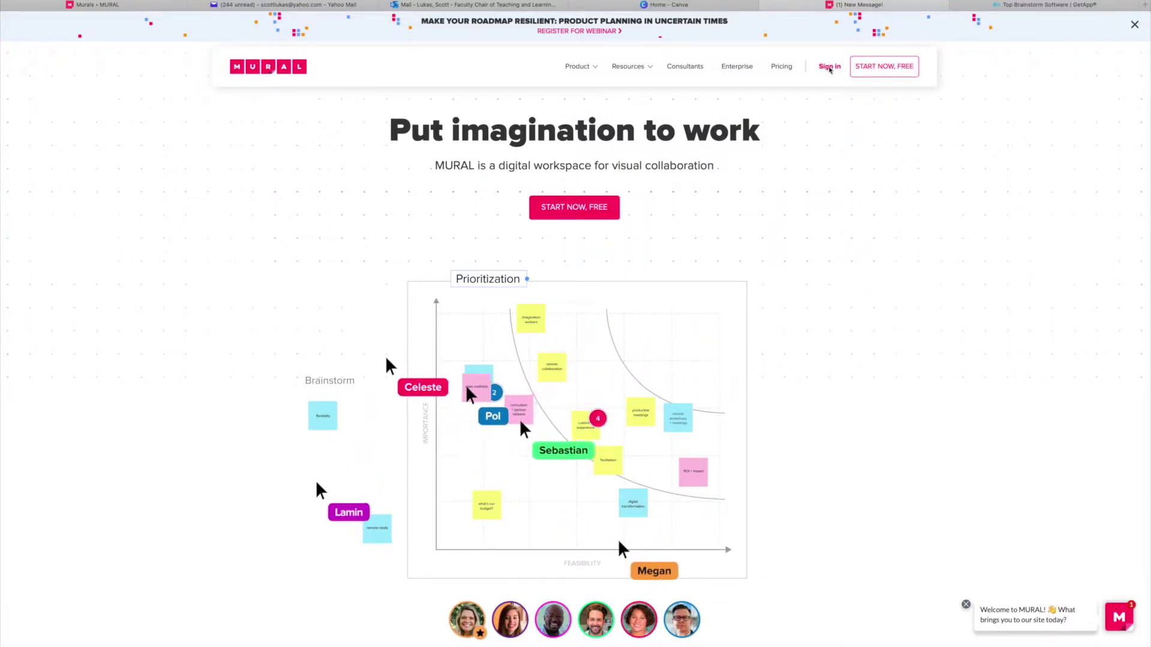
click(829, 67)
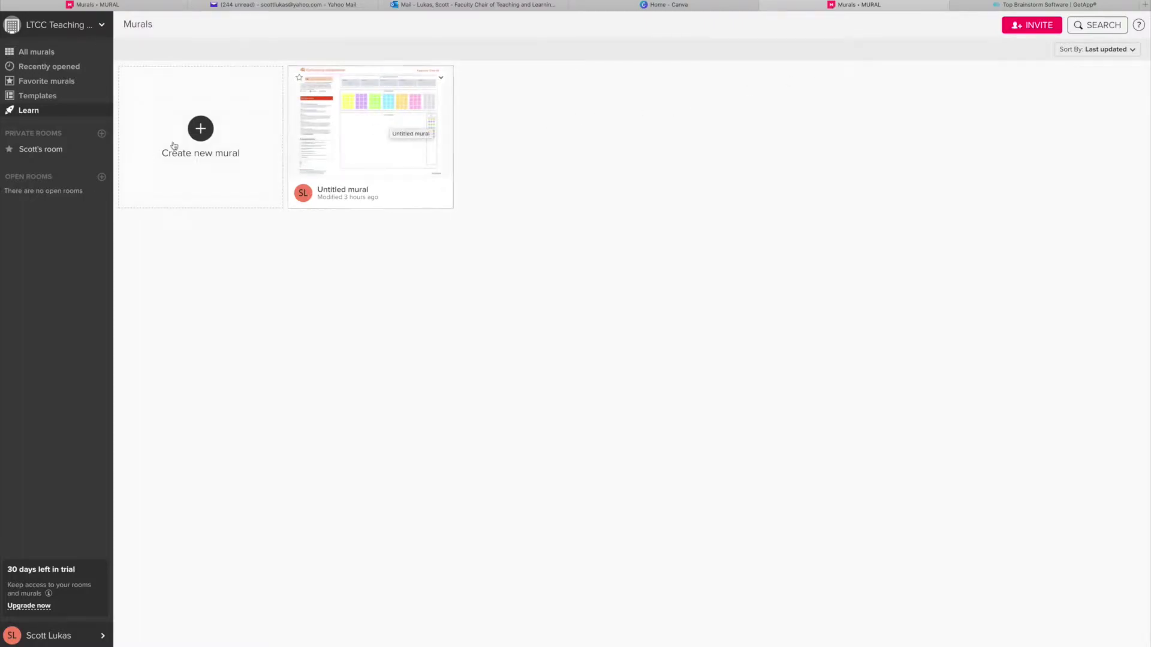
Browse template categories from Icebreaker to Plan, then create a mural from Team Canvas.
click(201, 136)
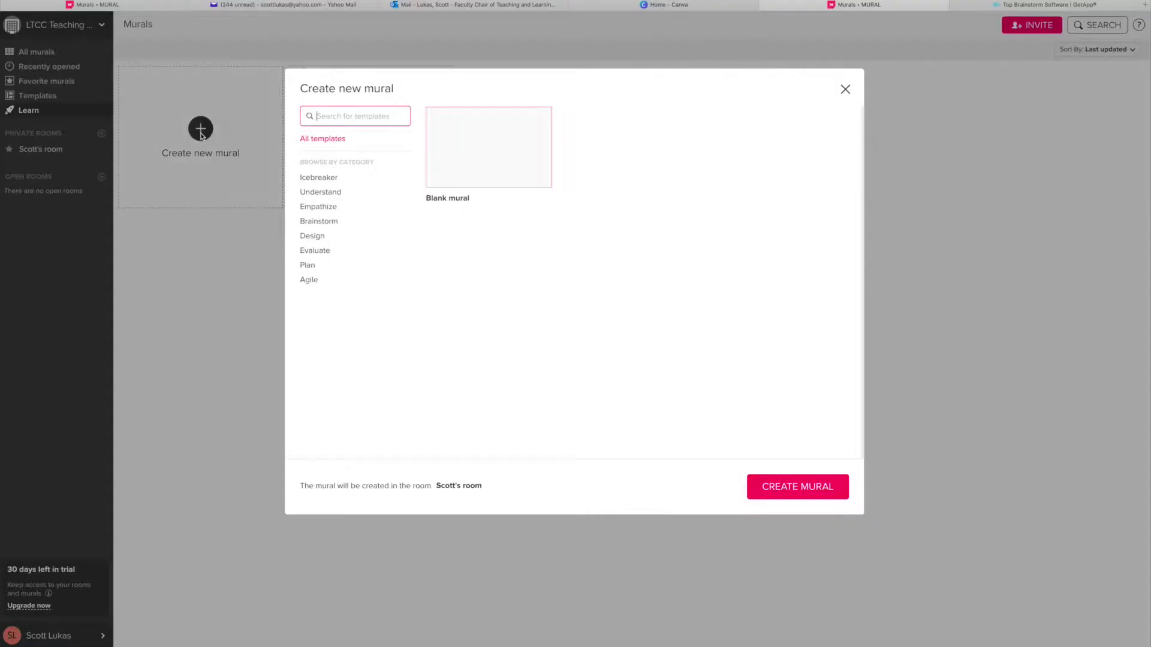
click(320, 179)
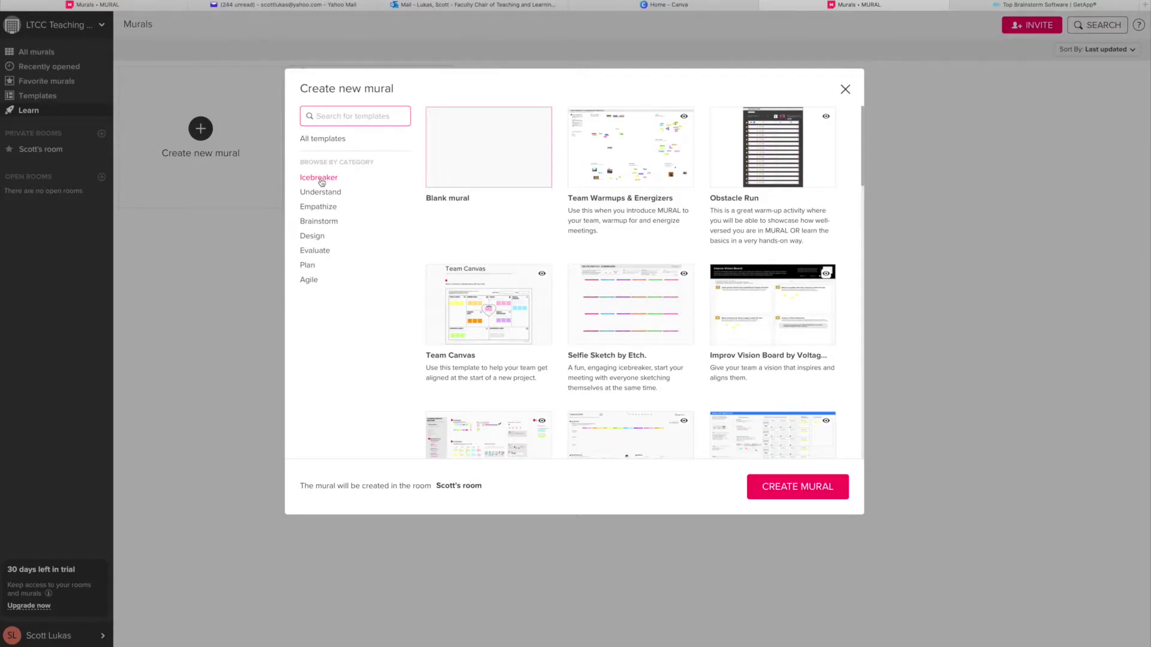
click(319, 193)
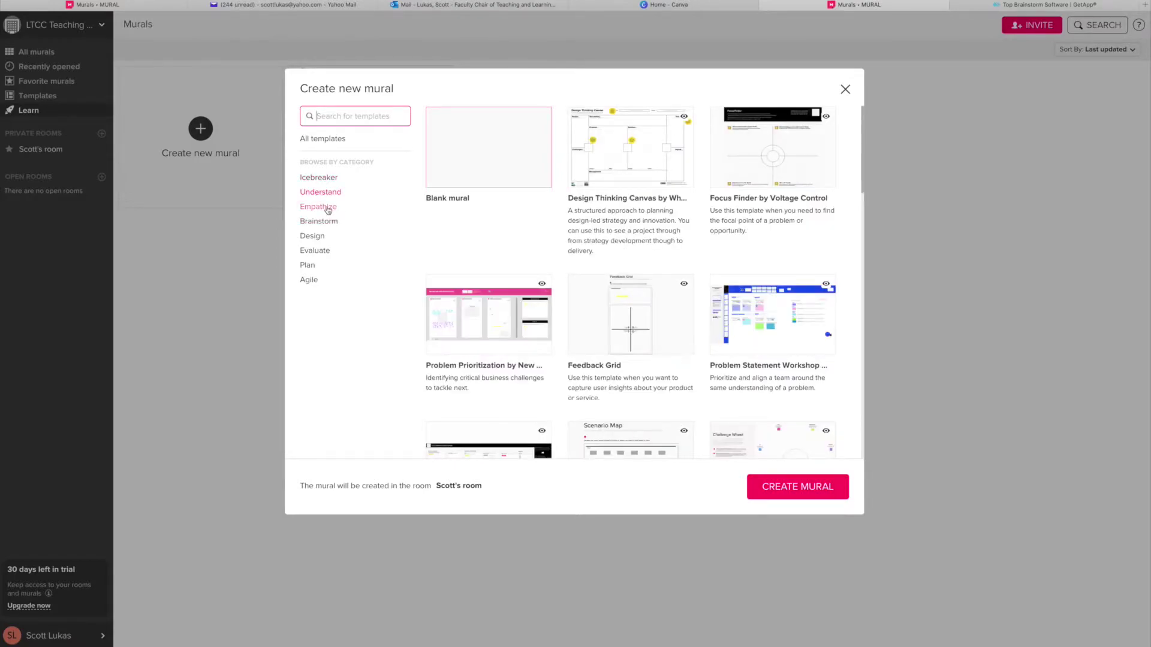
click(327, 208)
click(330, 221)
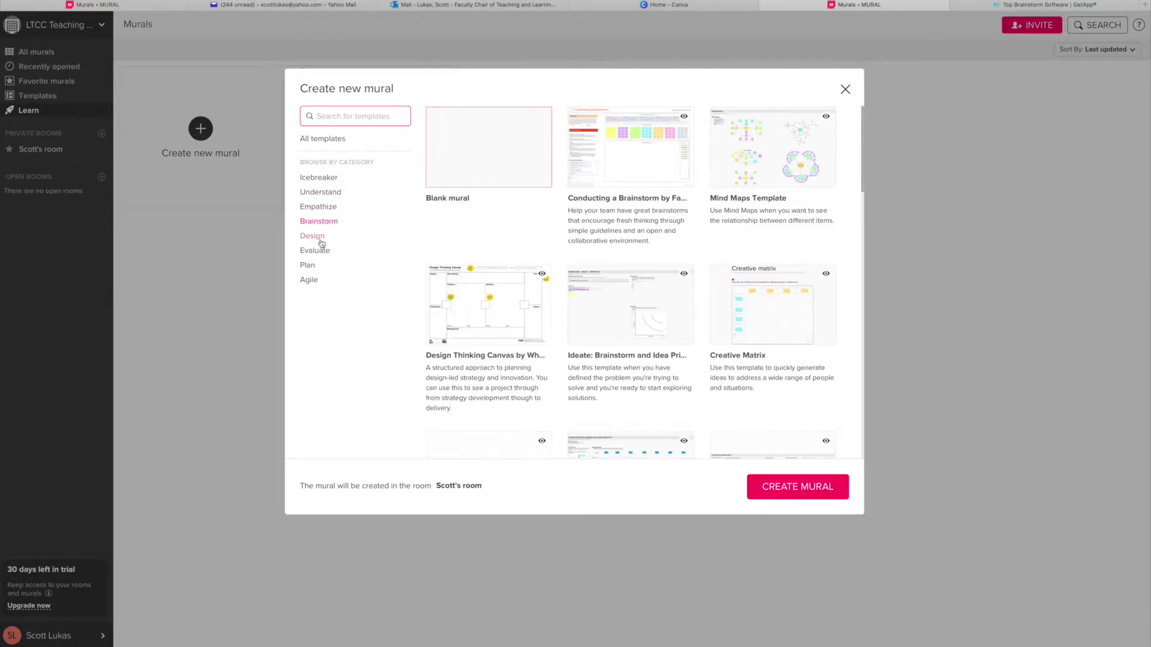
click(312, 237)
click(315, 251)
click(312, 266)
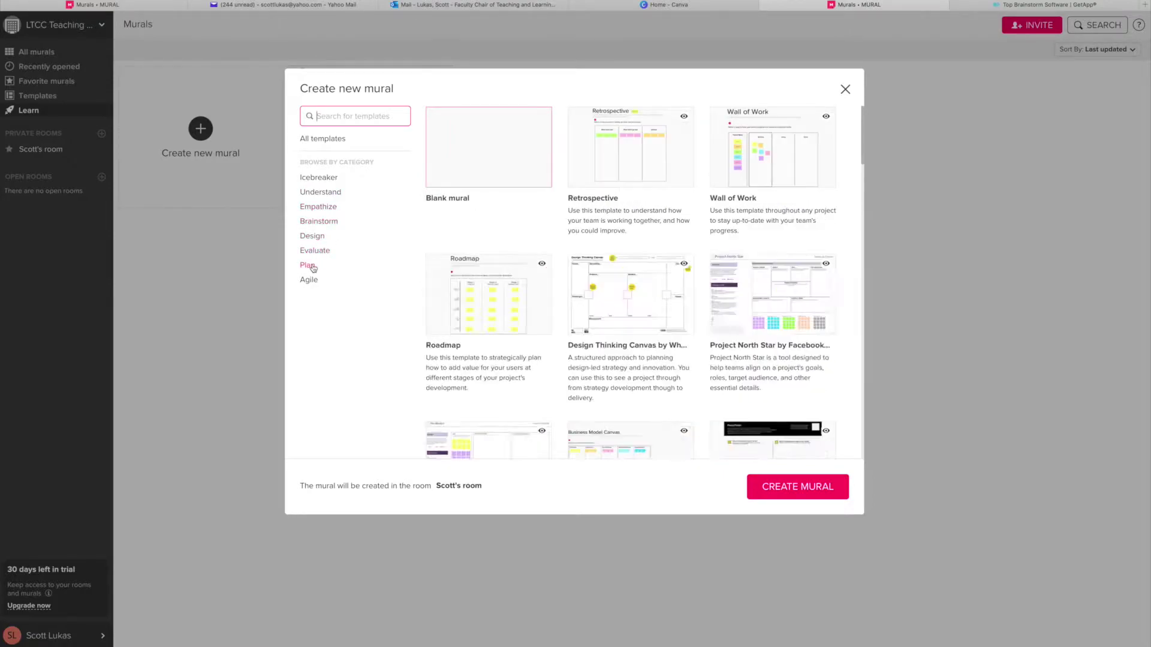
click(326, 180)
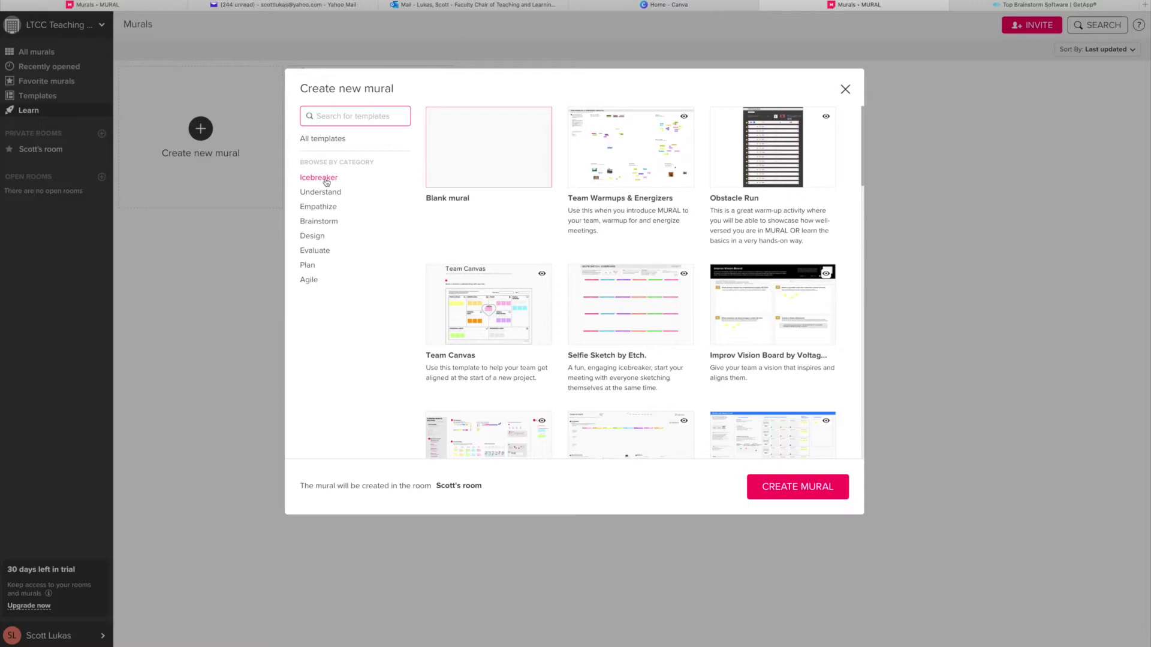
click(608, 155)
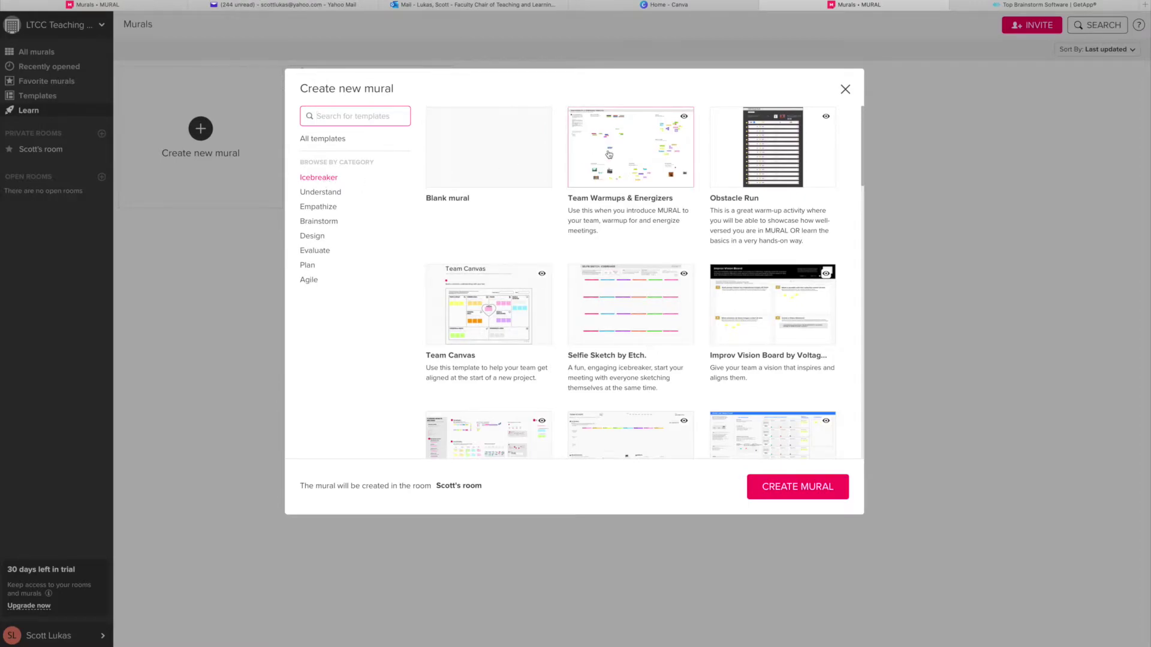
double_click(507, 318)
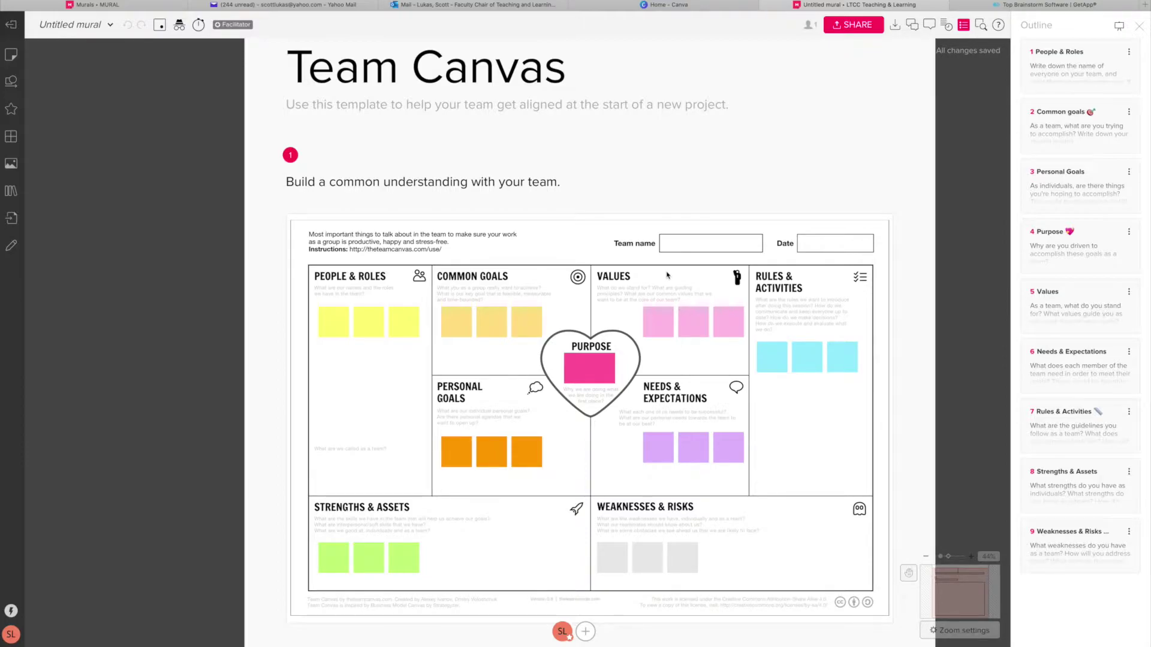
Write 'Scott' on the first People & Roles sticky note and move it up within the section.
click(1095, 74)
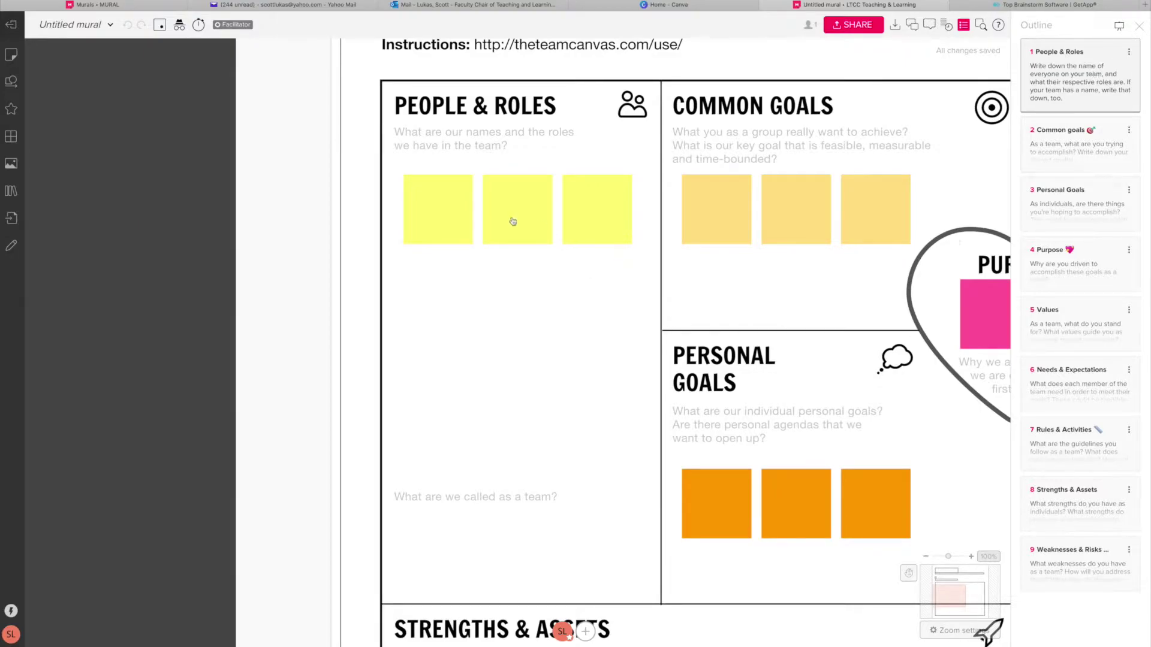
click(444, 214)
text(Scott)
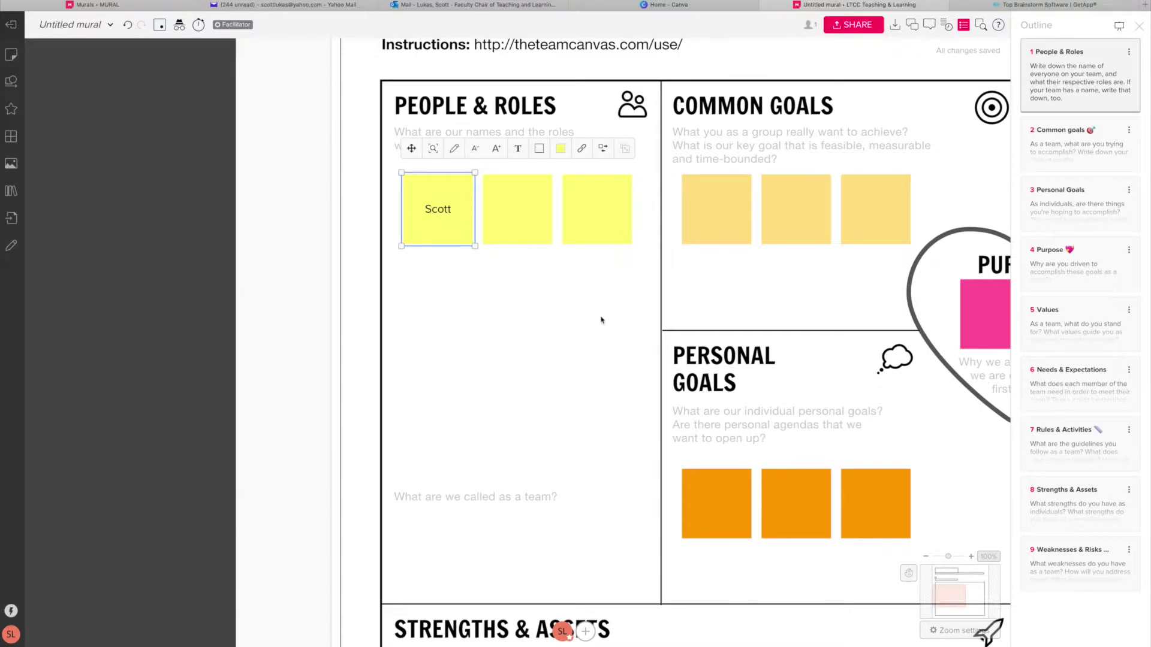
click(597, 318)
click(437, 198)
drag(447, 190, 451, 164)
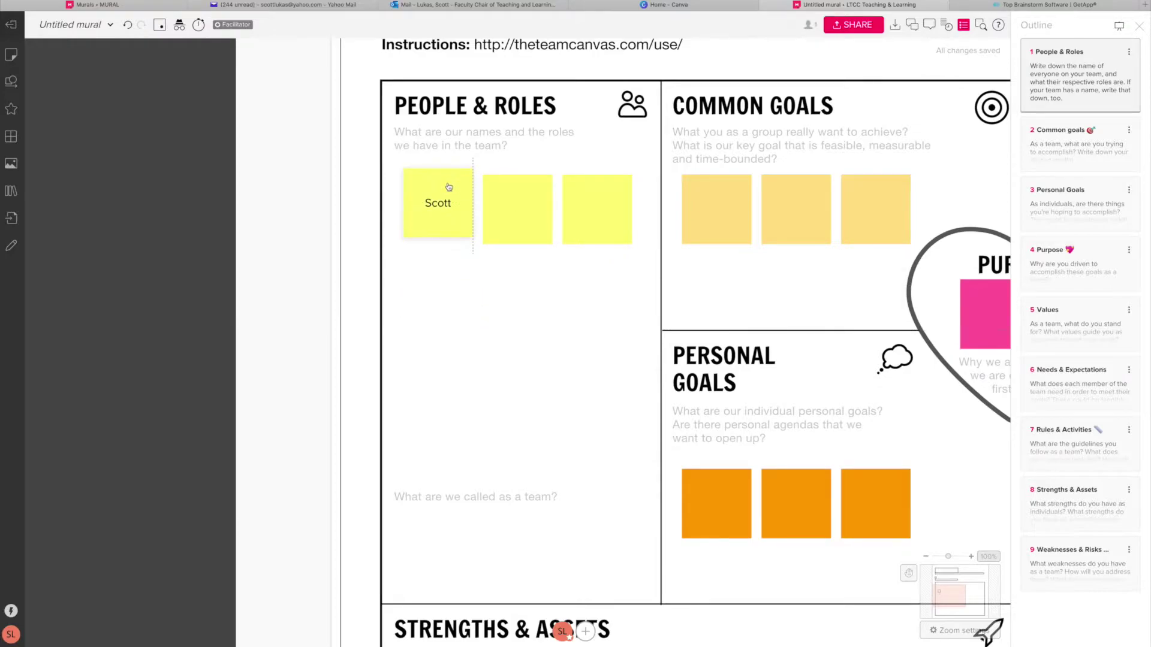
click(505, 214)
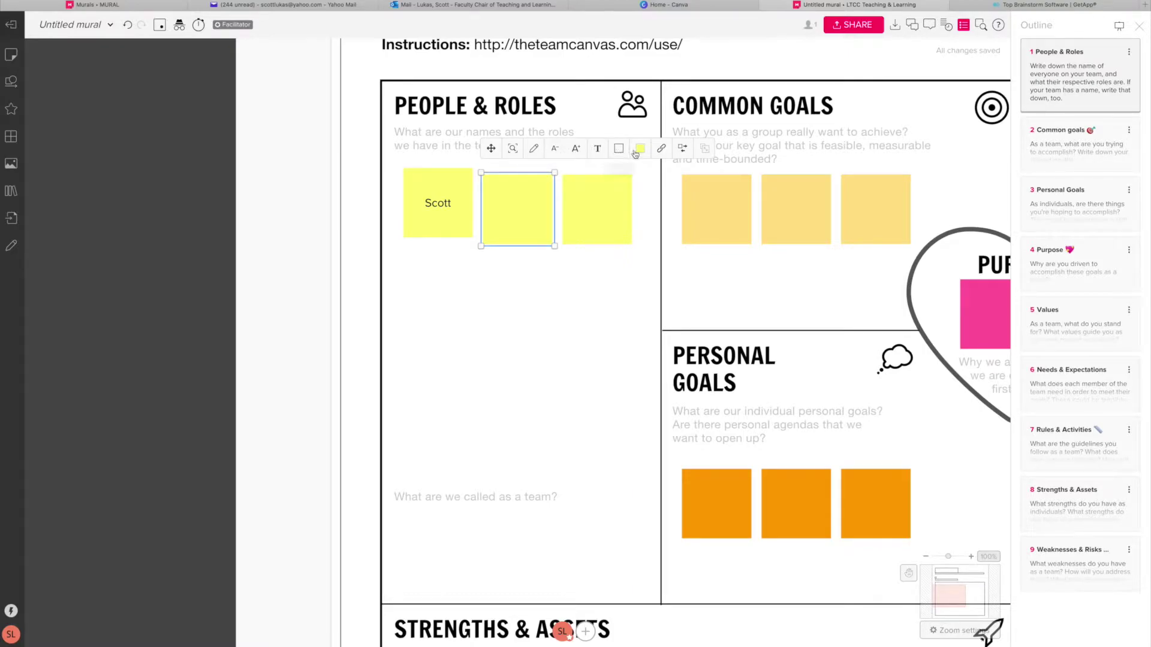
click(661, 149)
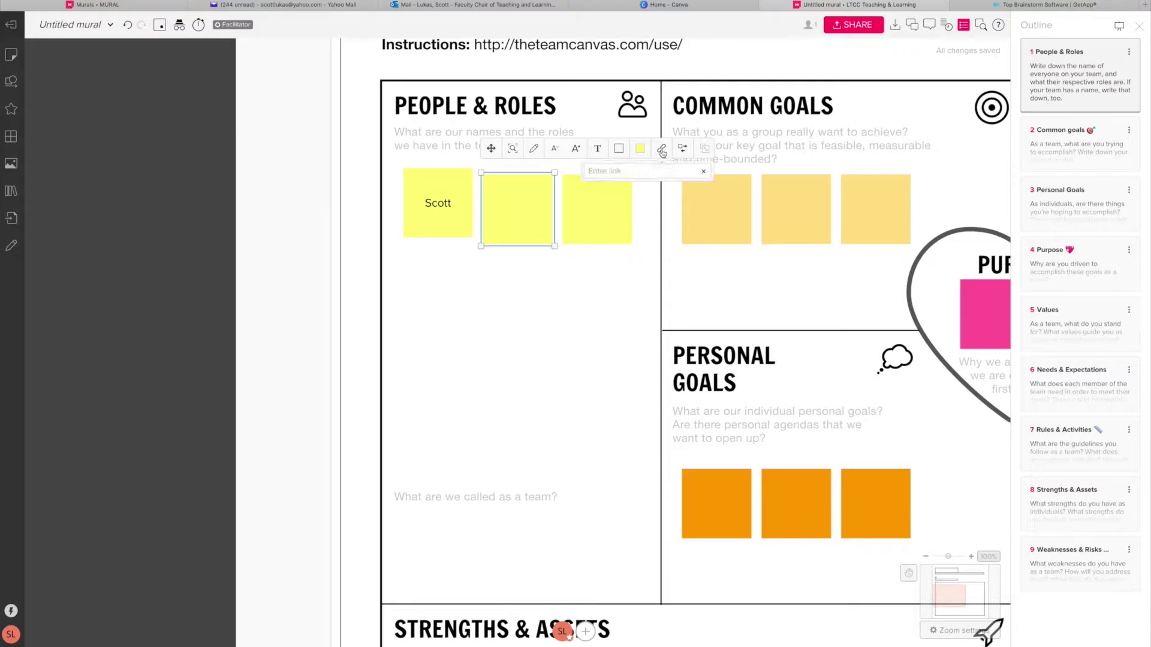
click(640, 266)
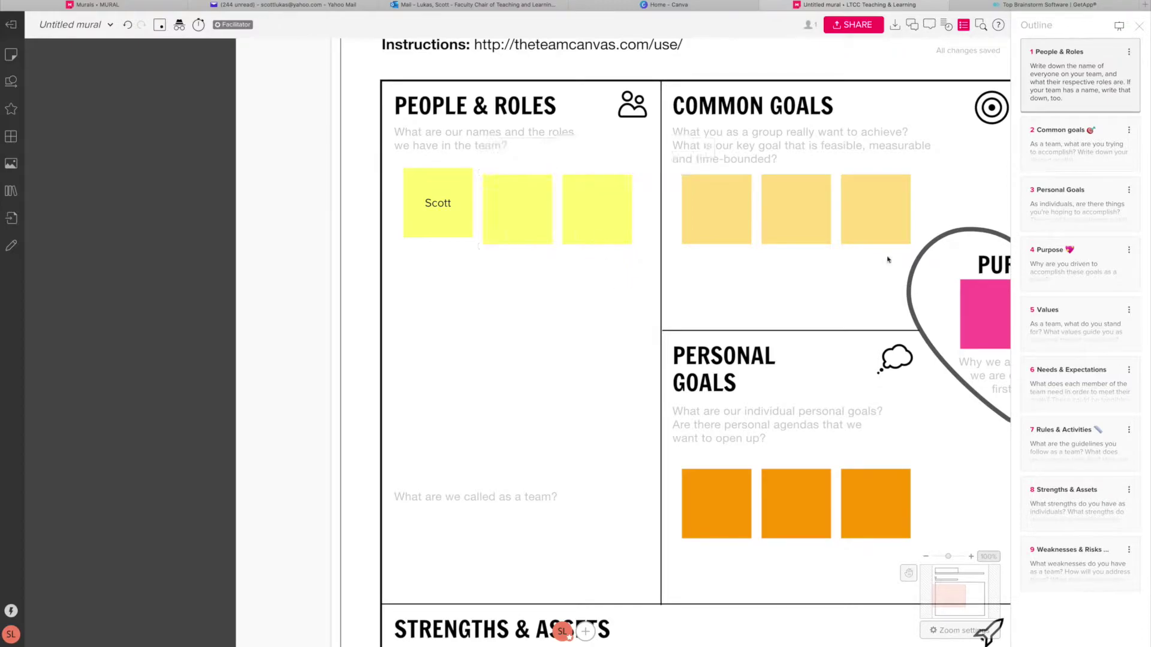
Tour the Common goals, Personal Goals, Purpose, Values and Needs & Expectations sections, then exit the mural.
click(1056, 155)
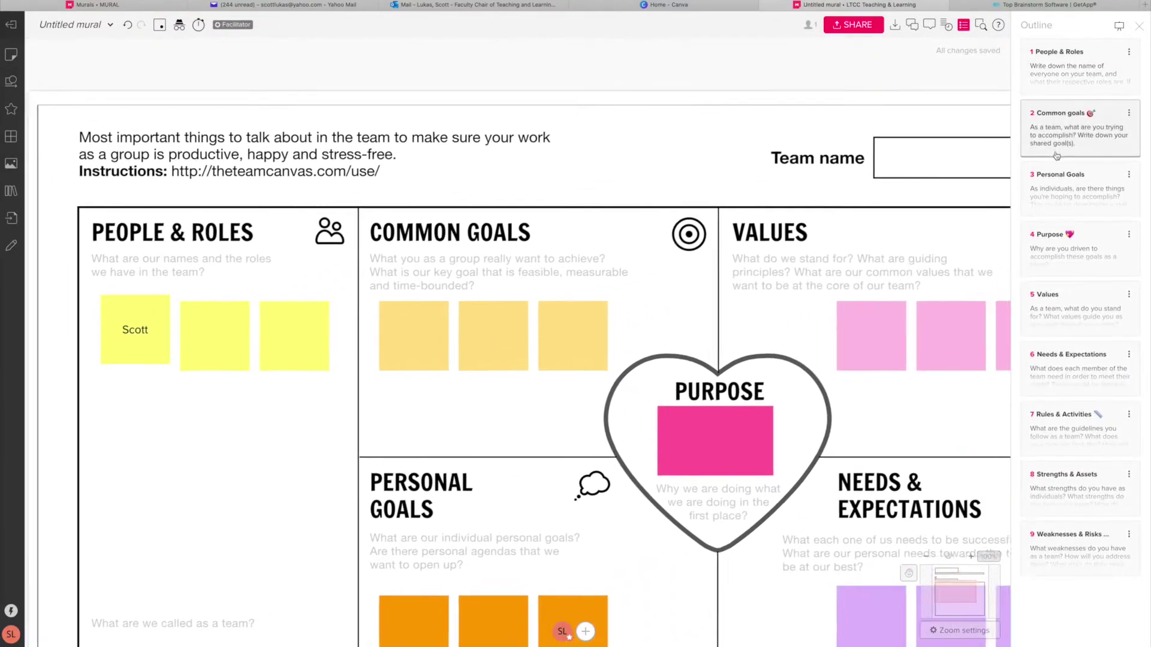
click(1066, 192)
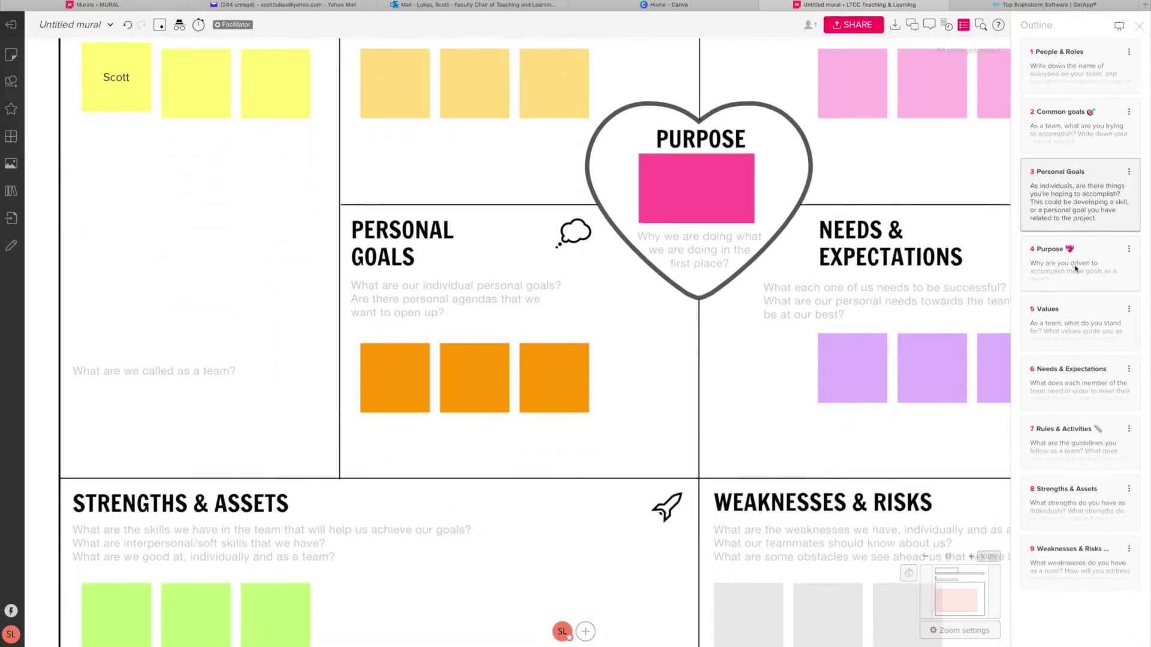
click(1074, 269)
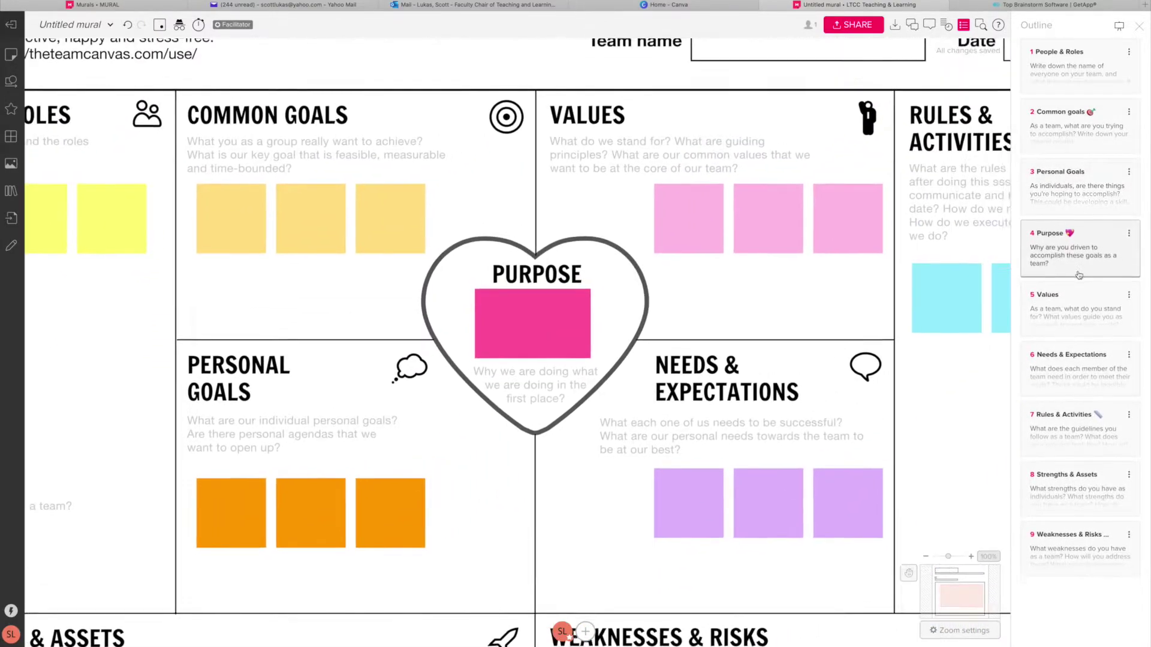
click(1081, 310)
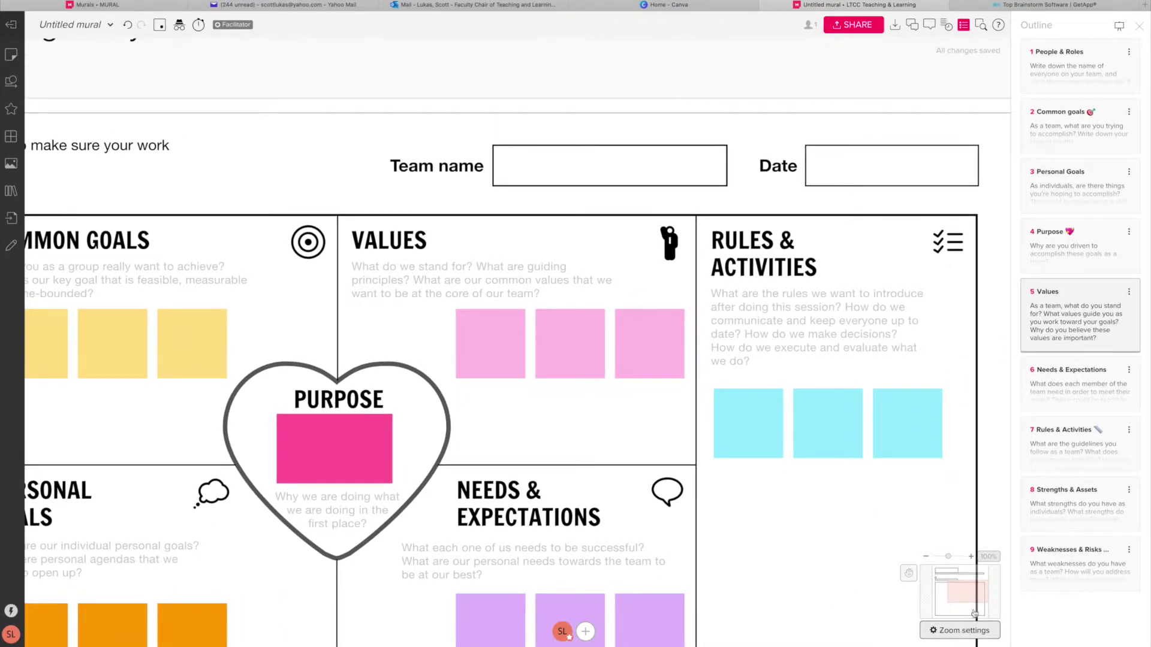
click(1065, 399)
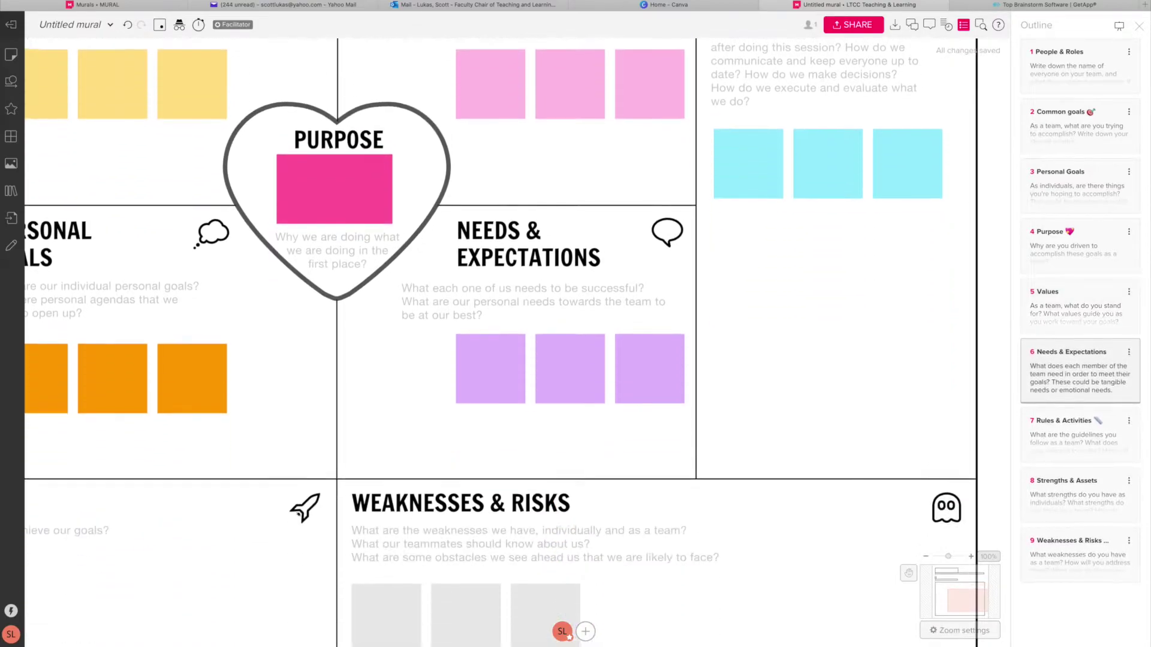
click(10, 24)
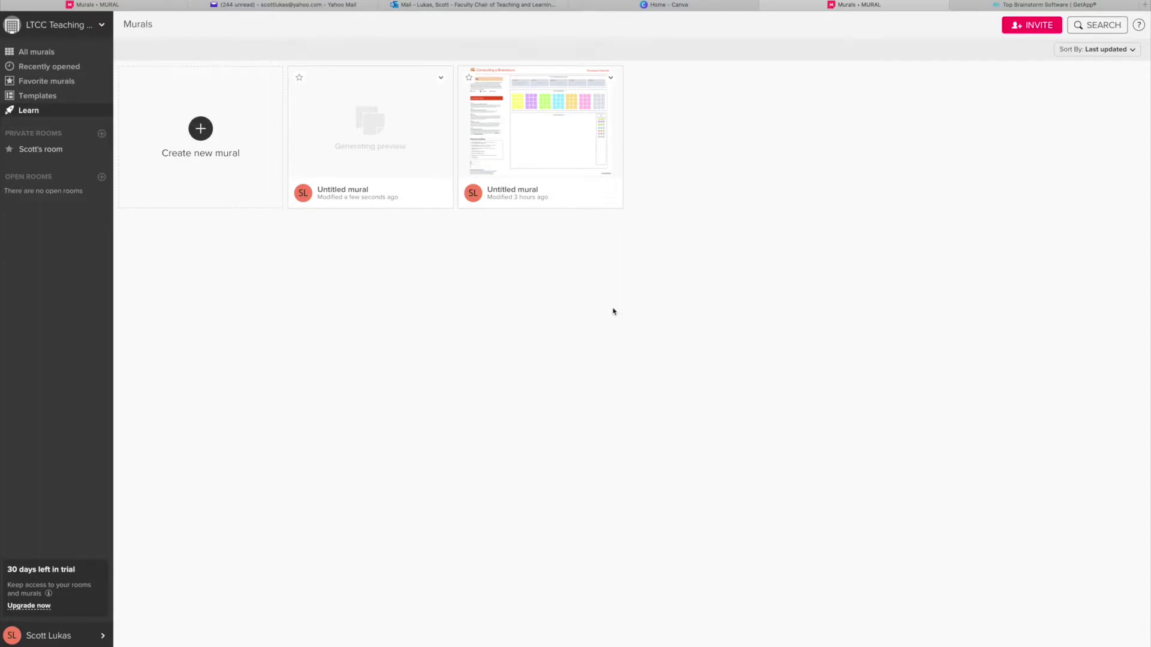
Create a blank mural and add a triangle from Shapes at the canvas centre.
click(194, 123)
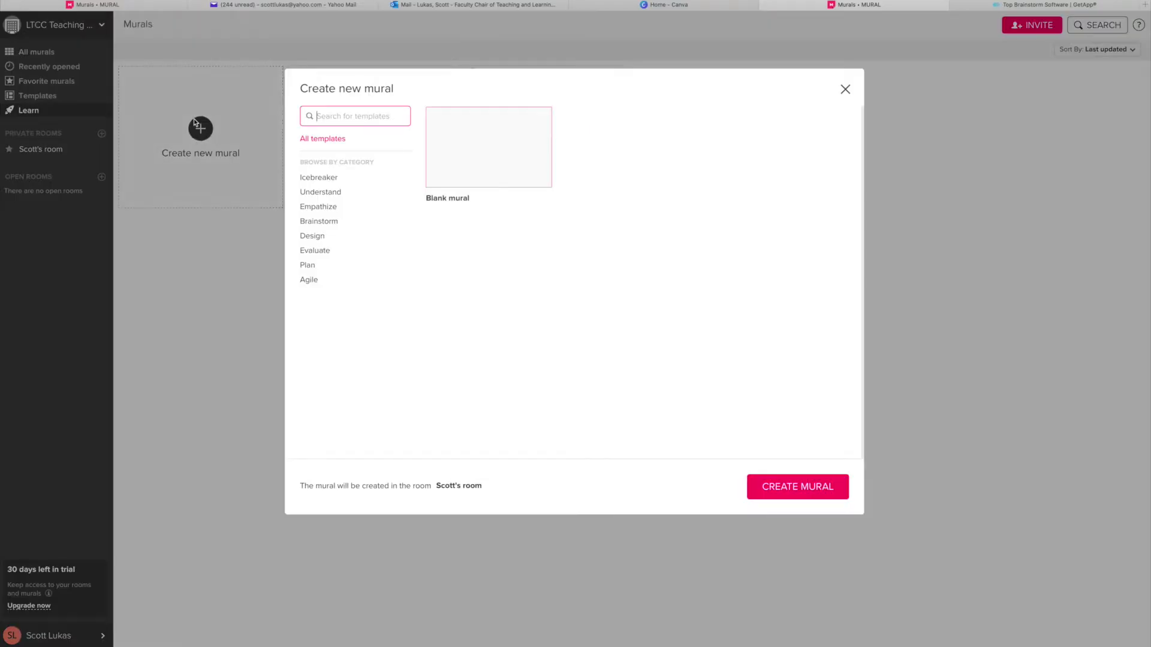
double_click(472, 161)
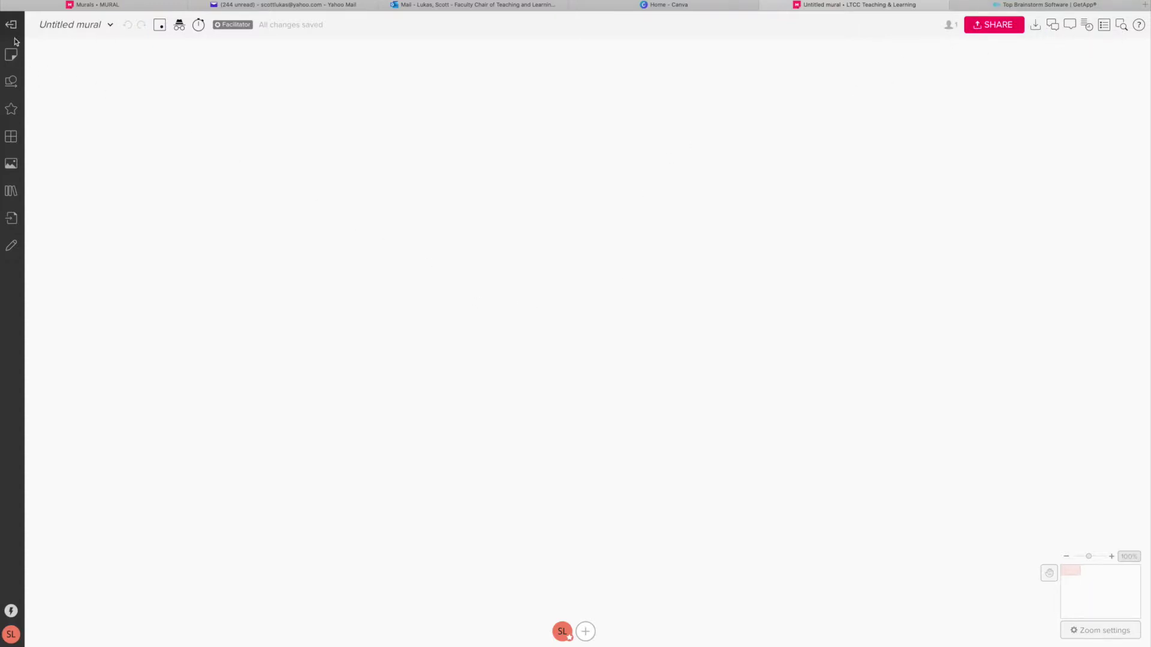
click(11, 82)
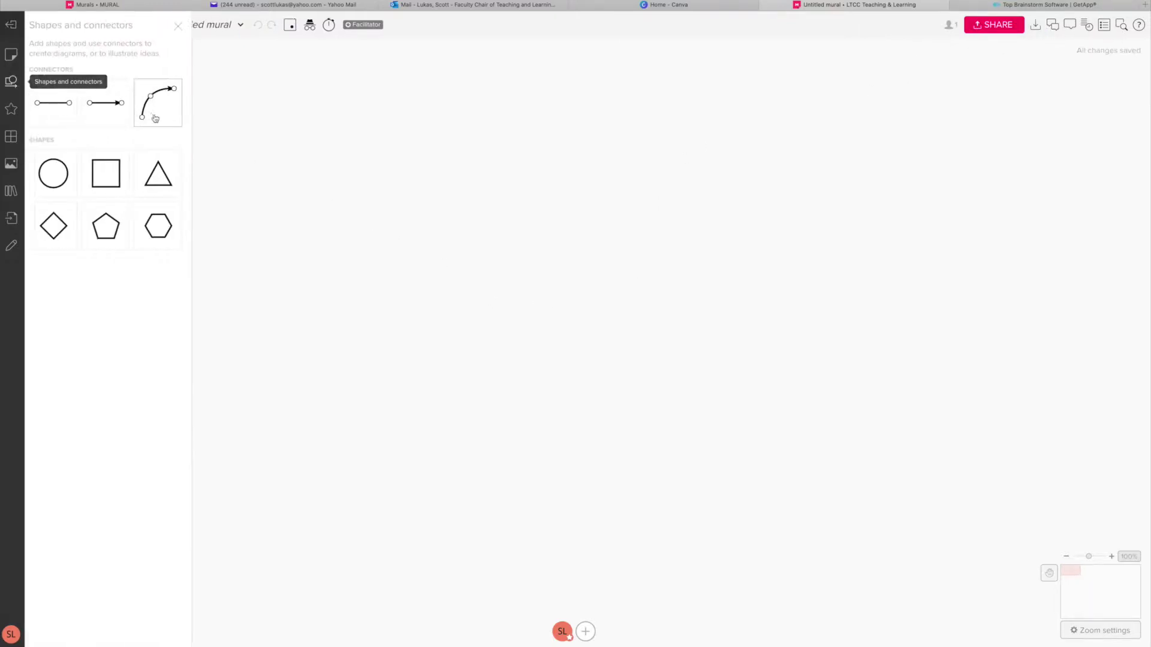
click(163, 186)
Add a yellow sticky note, shrink it to 40x40, and place it up-right of the triangle.
click(740, 196)
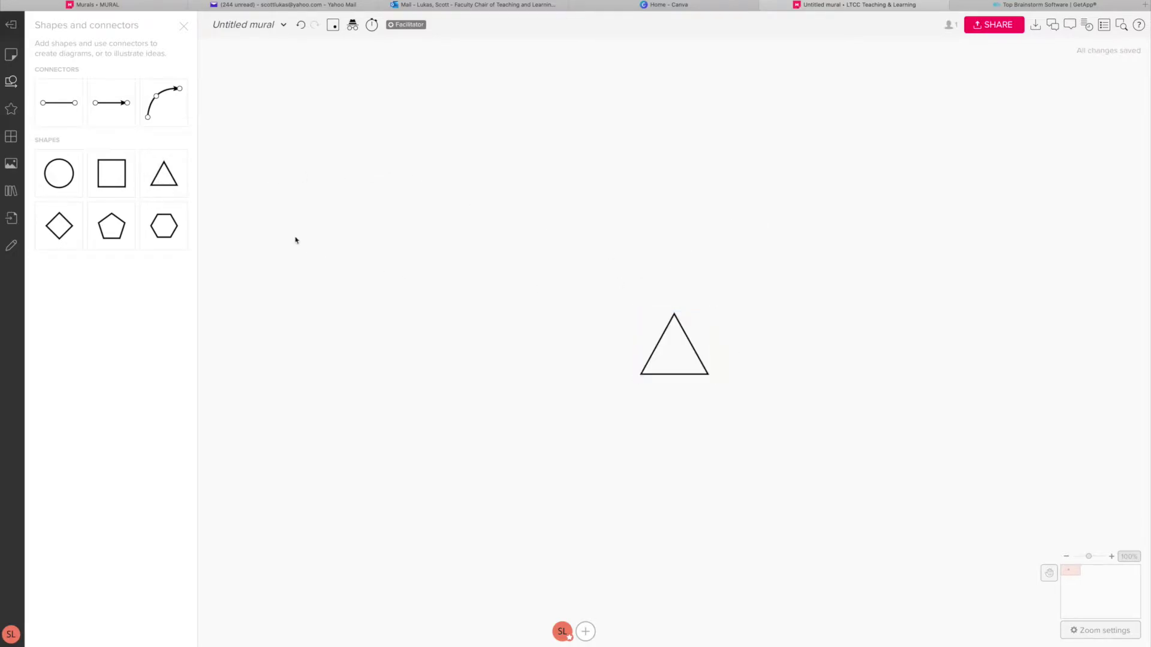
double_click(663, 344)
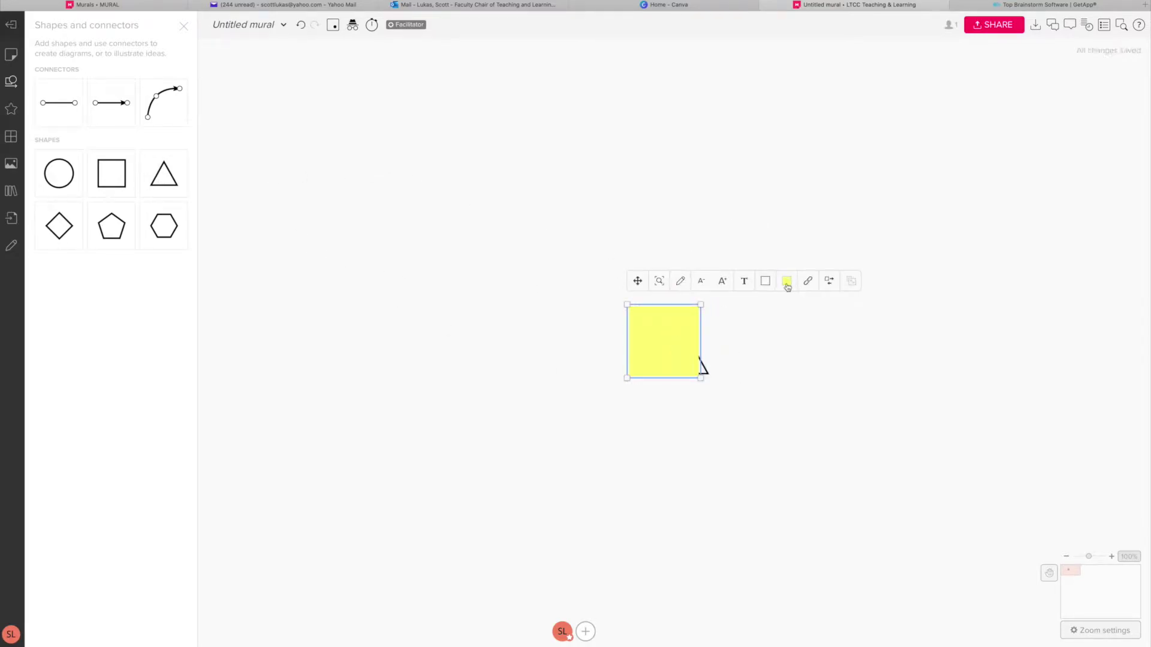
drag(627, 305, 681, 367)
drag(784, 415, 810, 302)
click(708, 228)
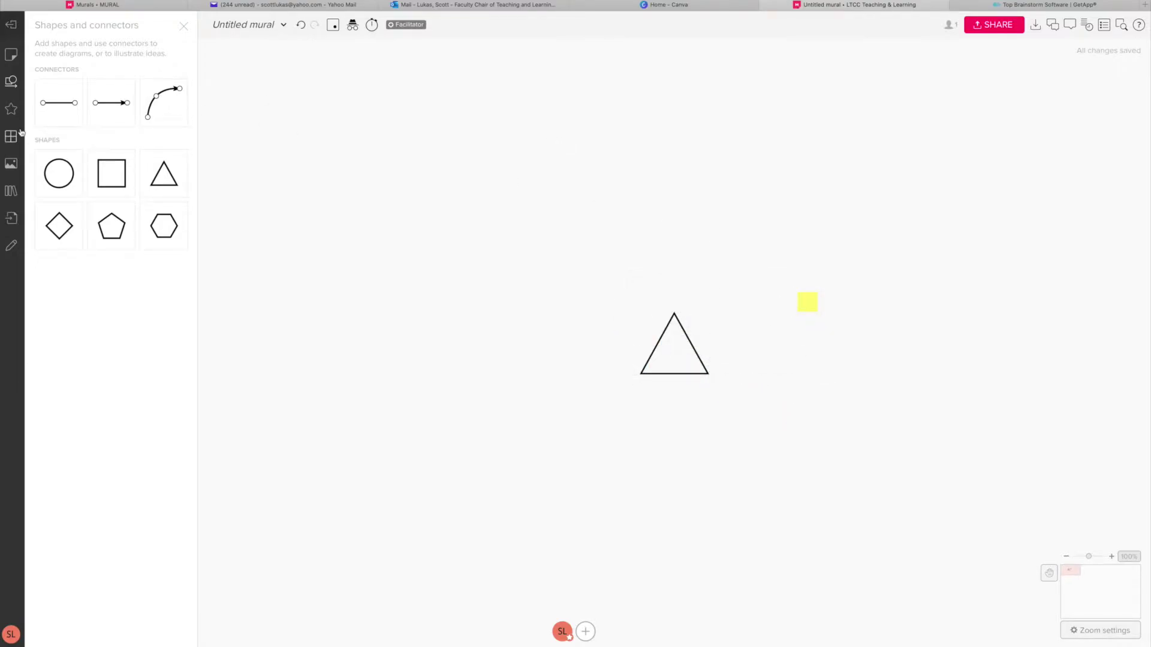
Look through Icons, Images, Content library and Import options without adding anything.
click(12, 110)
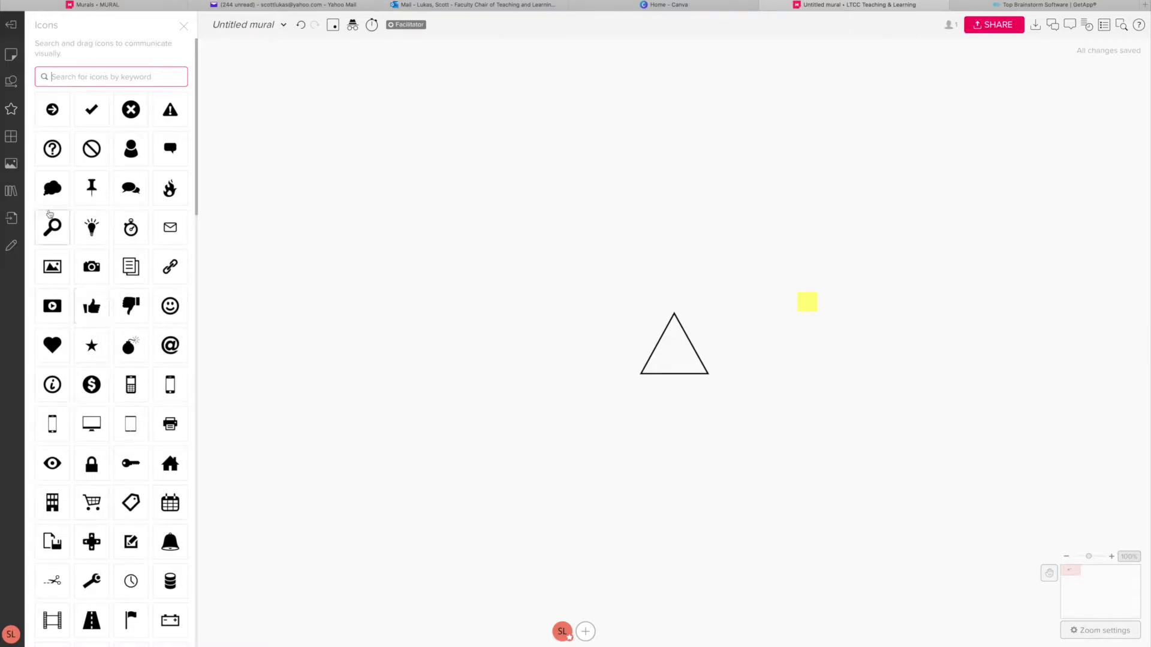
click(13, 169)
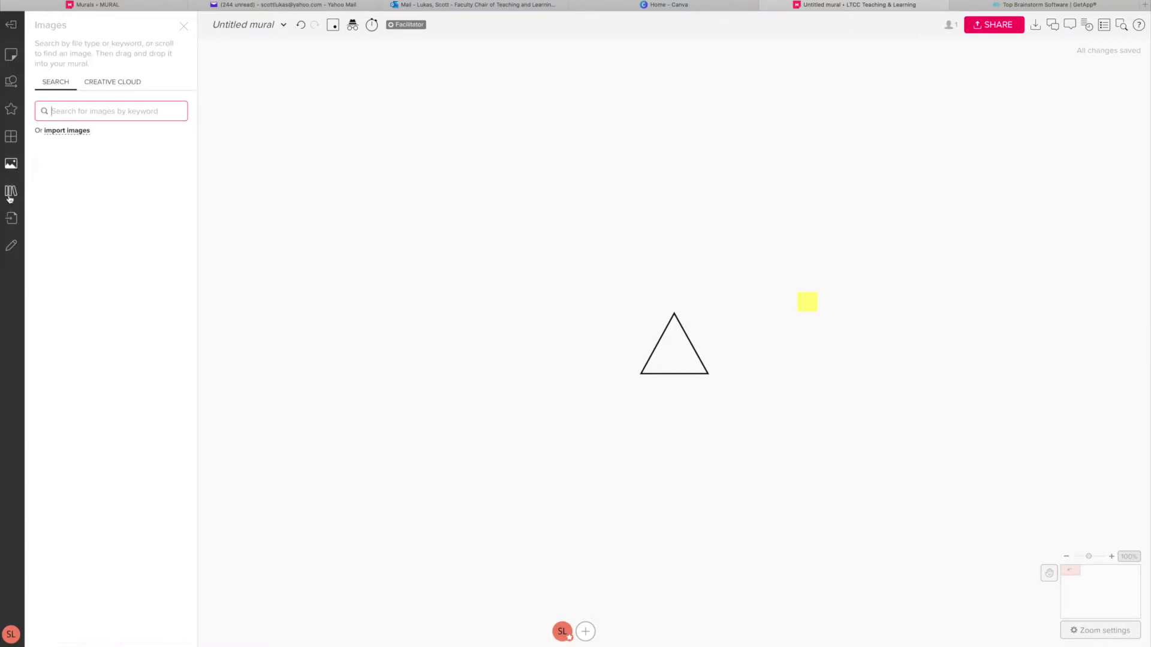
click(10, 195)
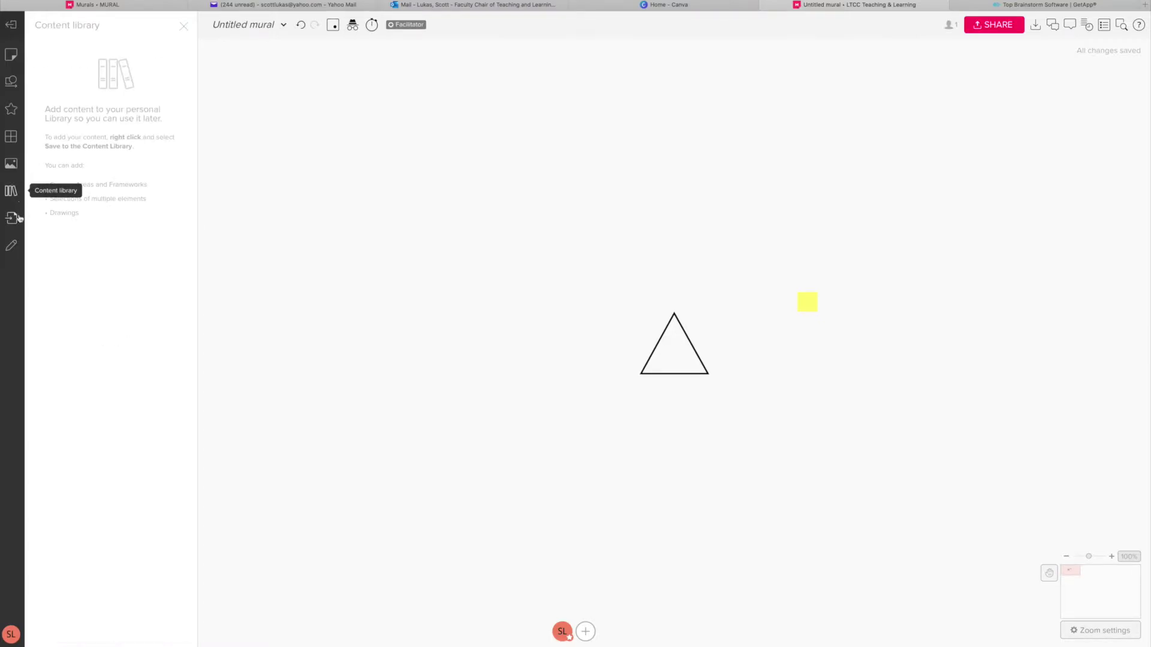
click(11, 218)
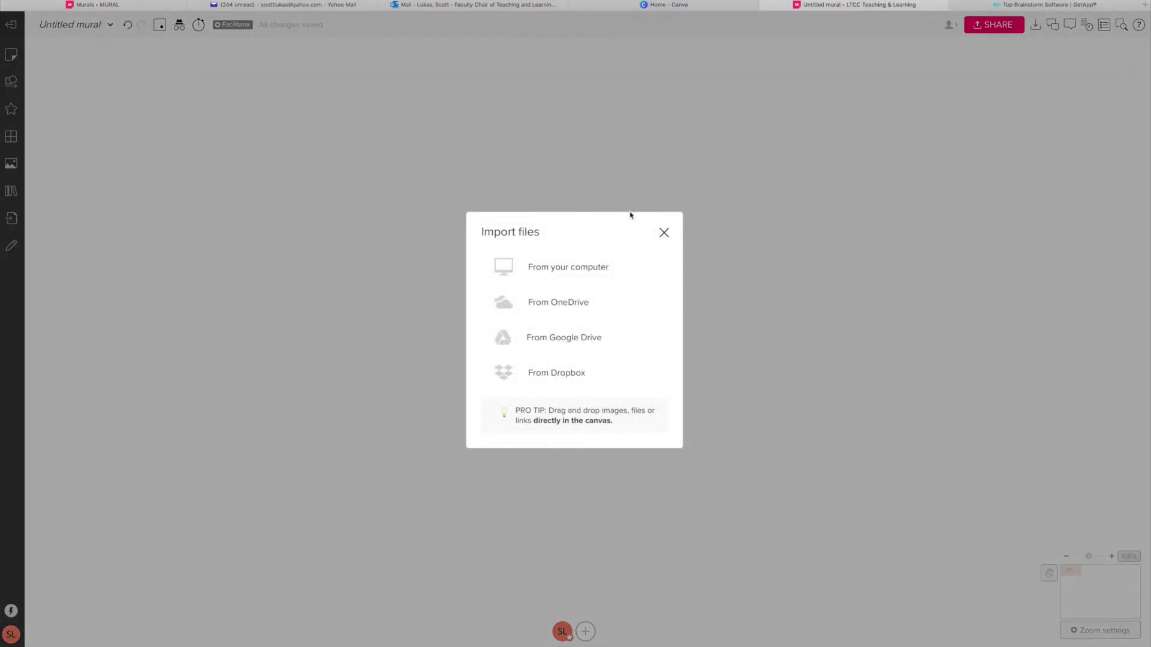
click(664, 233)
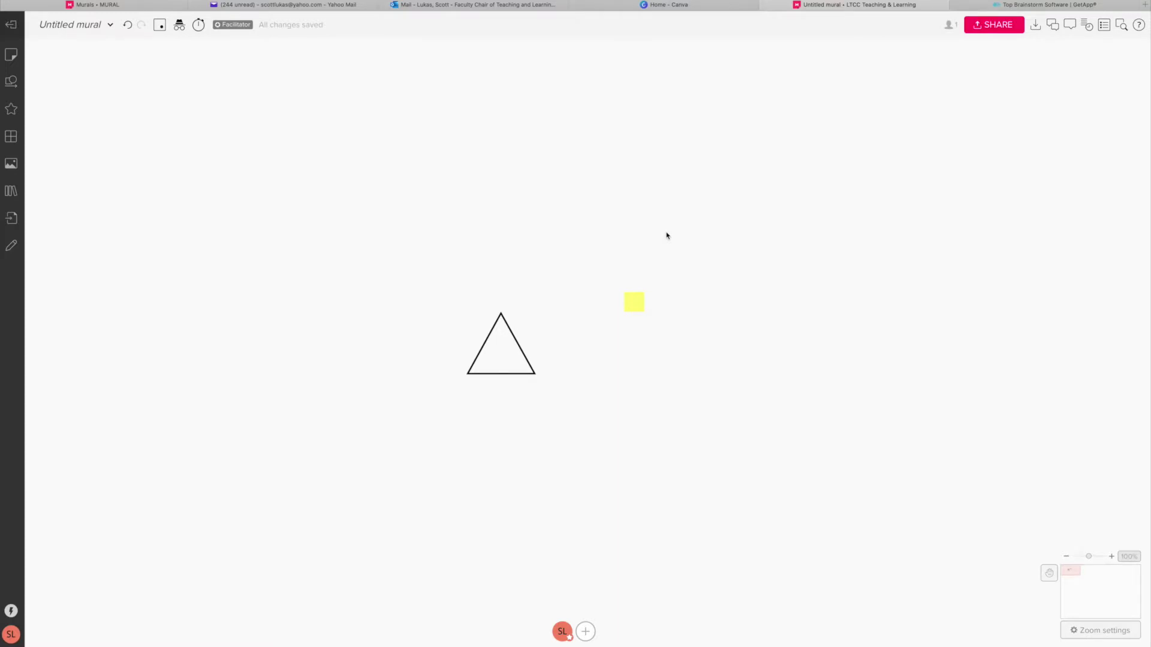
Copy the padlet.com link from the Word list and open it in the browser.
key(super+Tab)
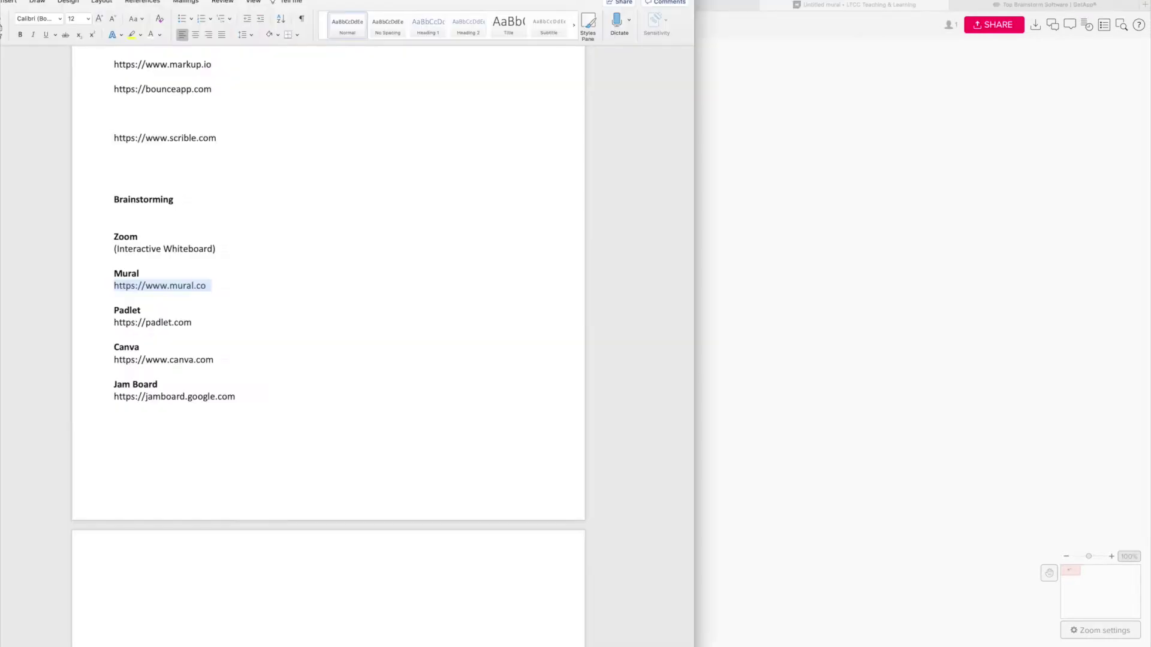
click(257, 475)
drag(202, 328, 114, 324)
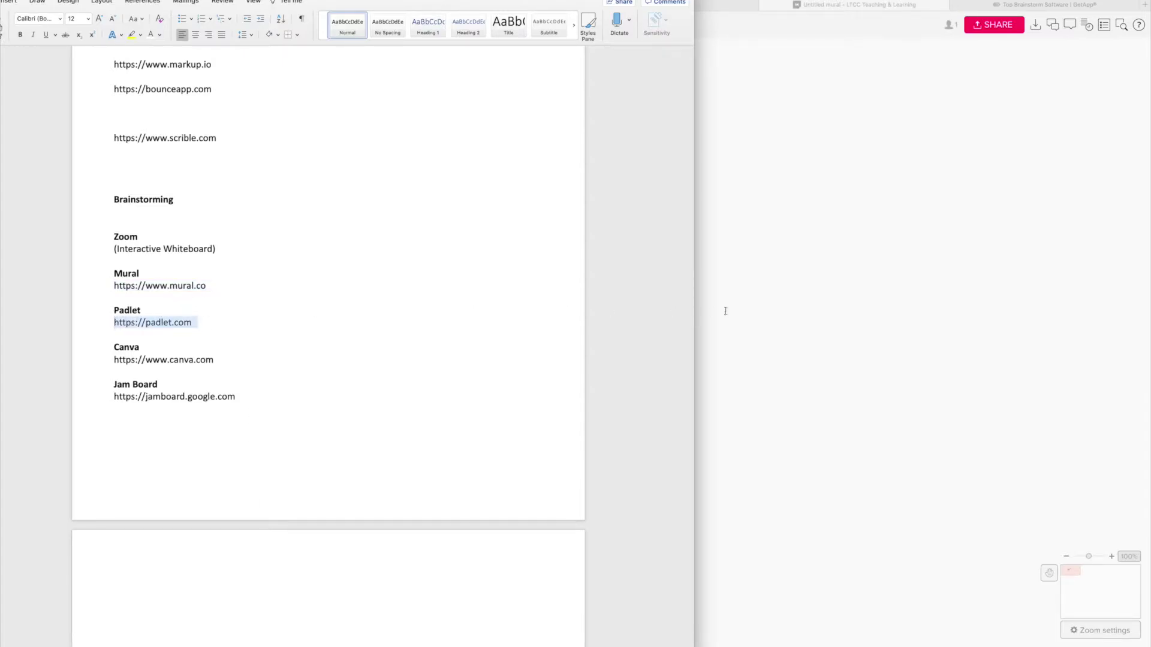
click(814, 265)
key(super+l)
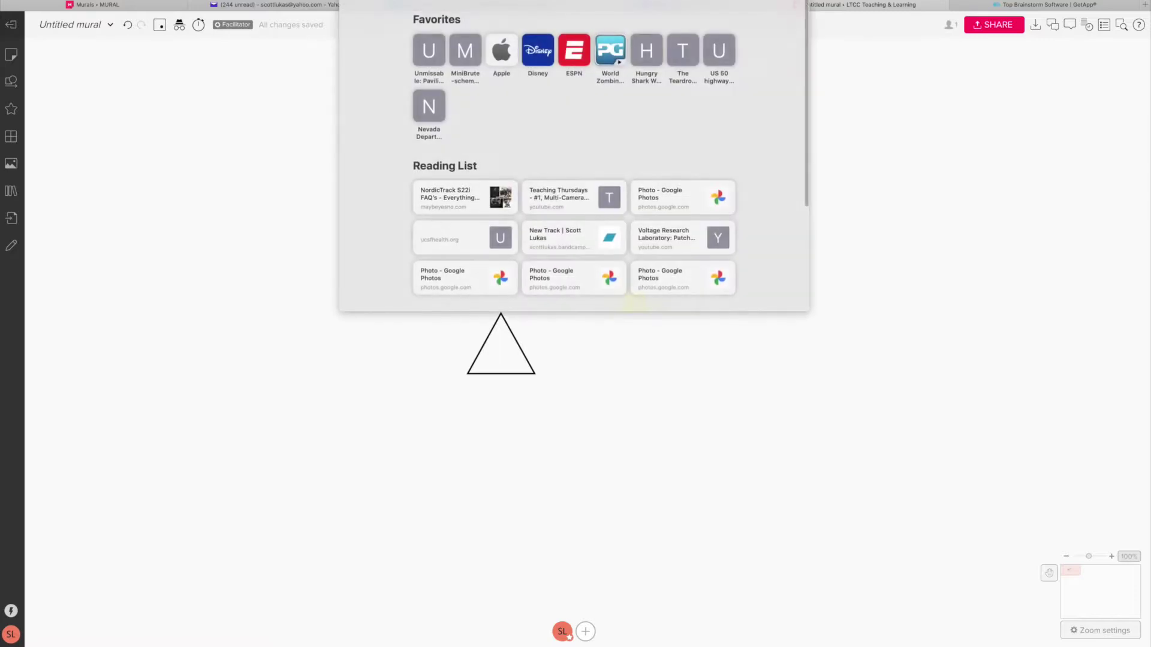
key(super+v)
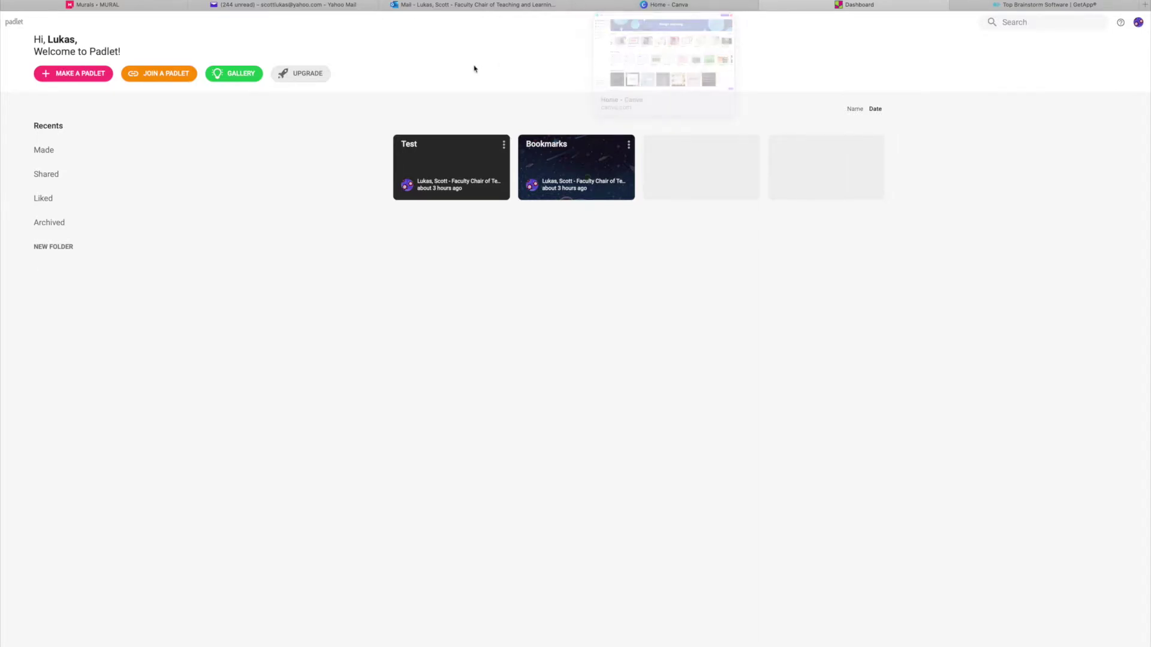
Start making a new padlet from the Padlet dashboard.
click(65, 75)
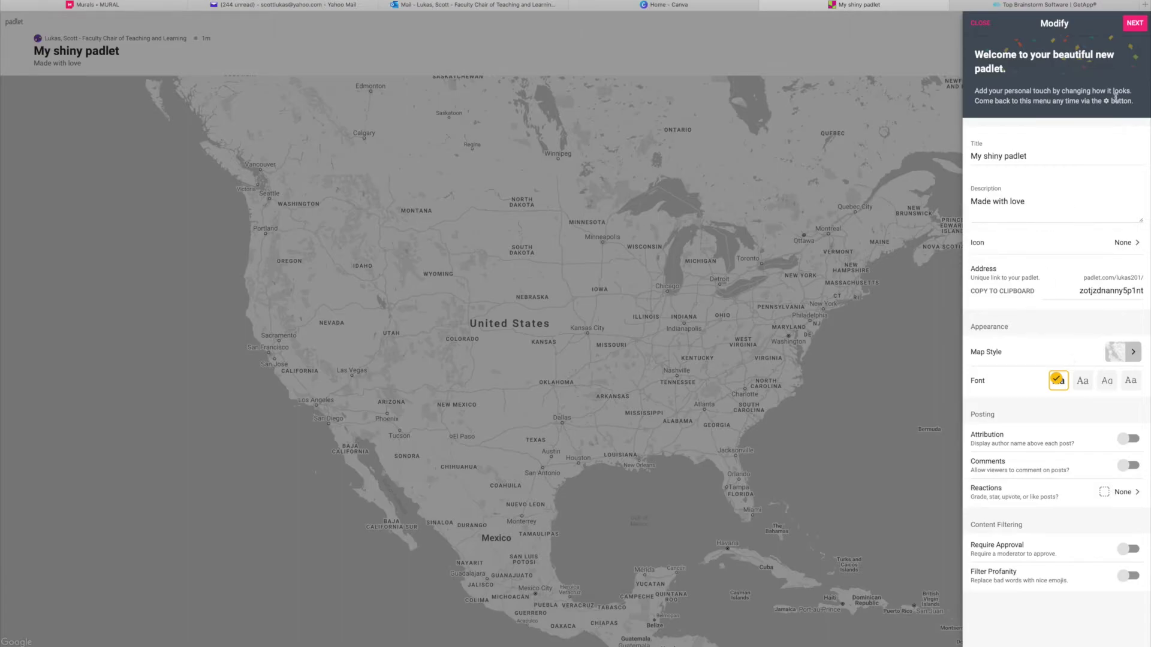
Accept the Map padlet's settings, start posting, and try a pin near Sacramento before cancelling.
click(1135, 24)
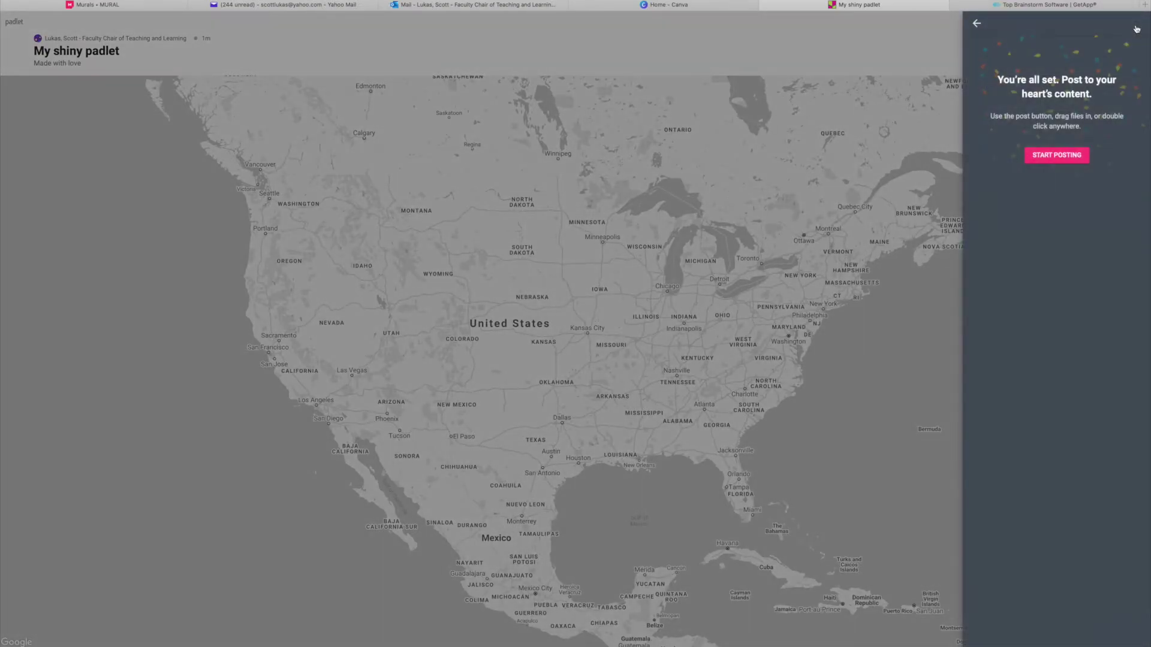
click(1056, 156)
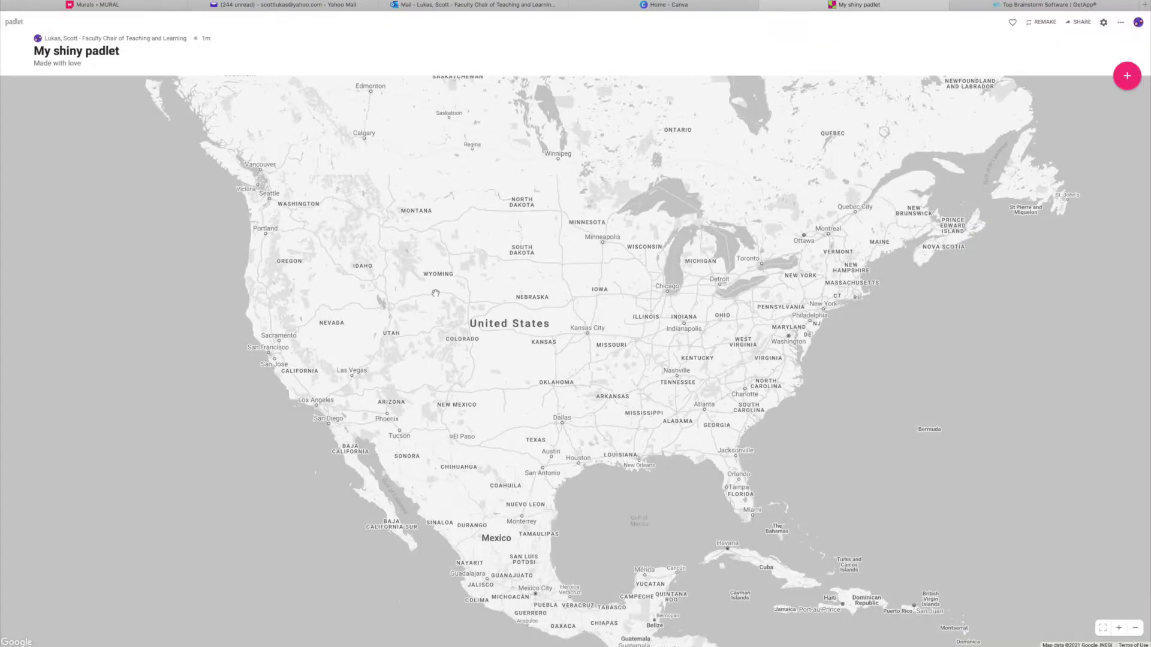
double_click(282, 340)
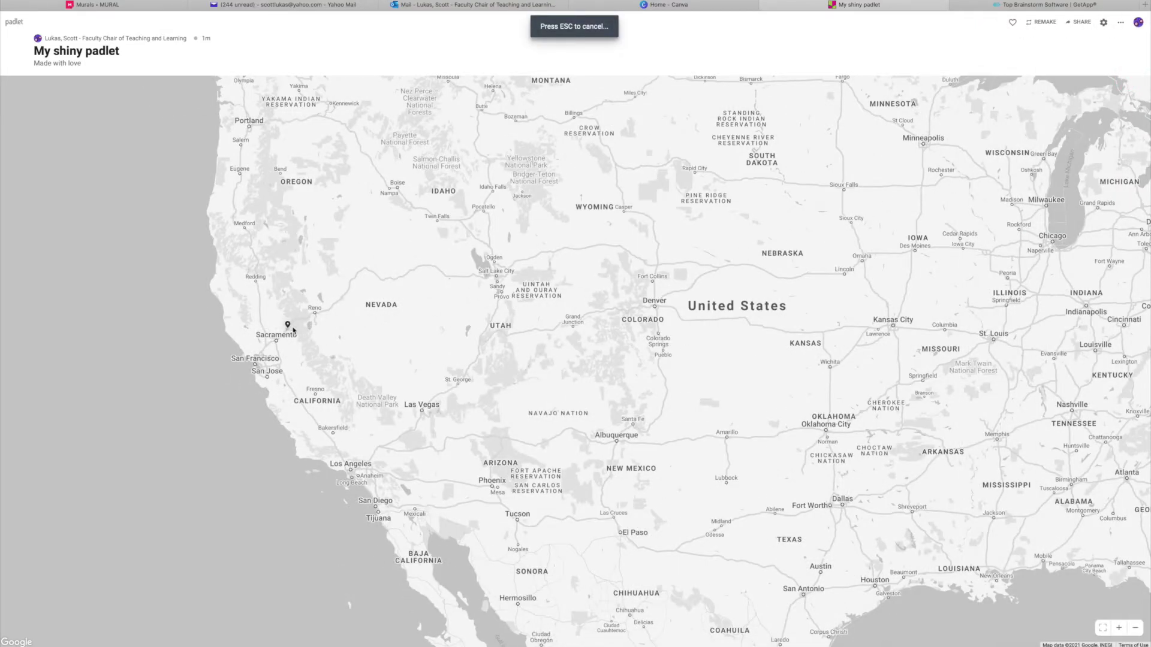
click(294, 323)
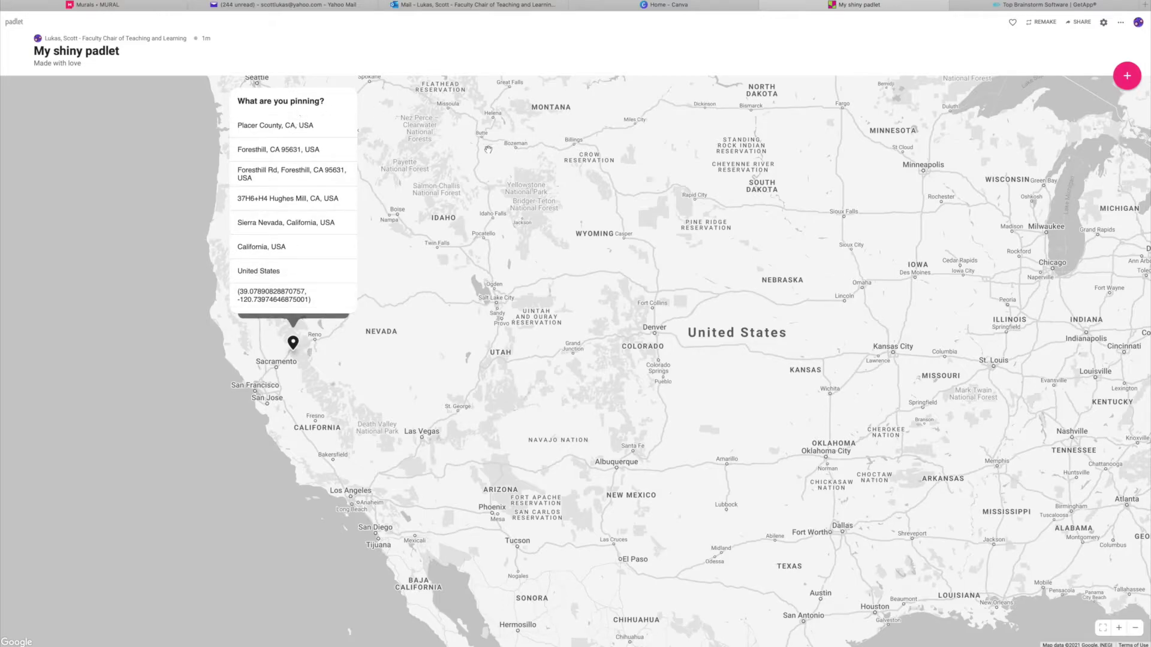
click(356, 333)
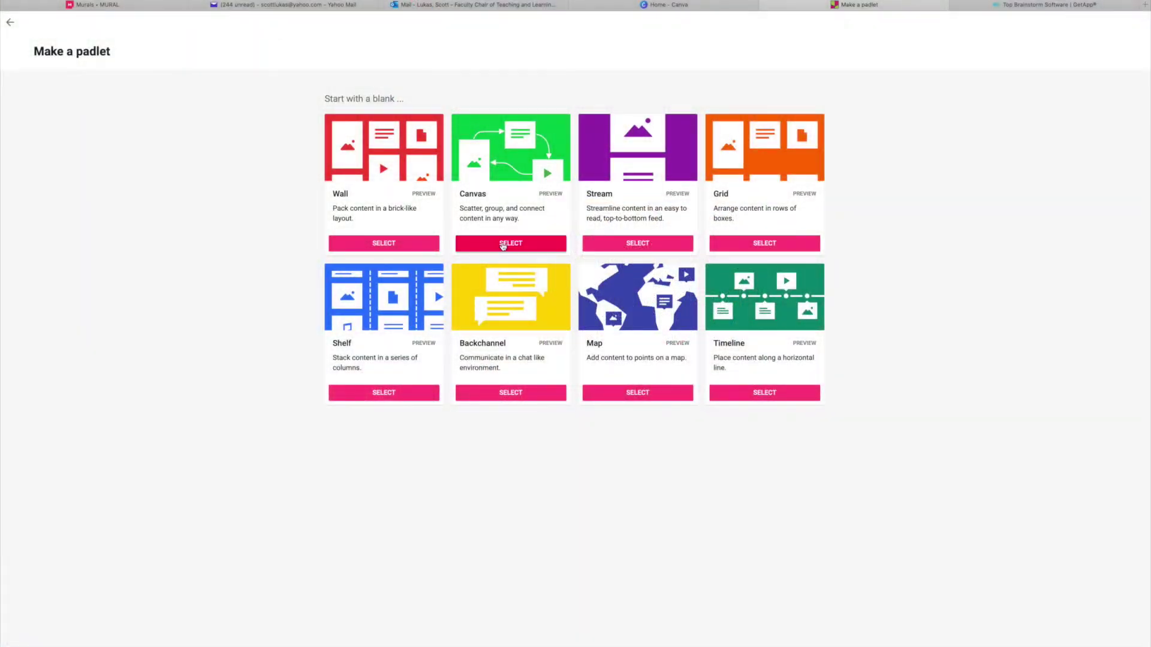
Create a Canvas padlet with default settings and drag a new empty post to the centre.
click(513, 244)
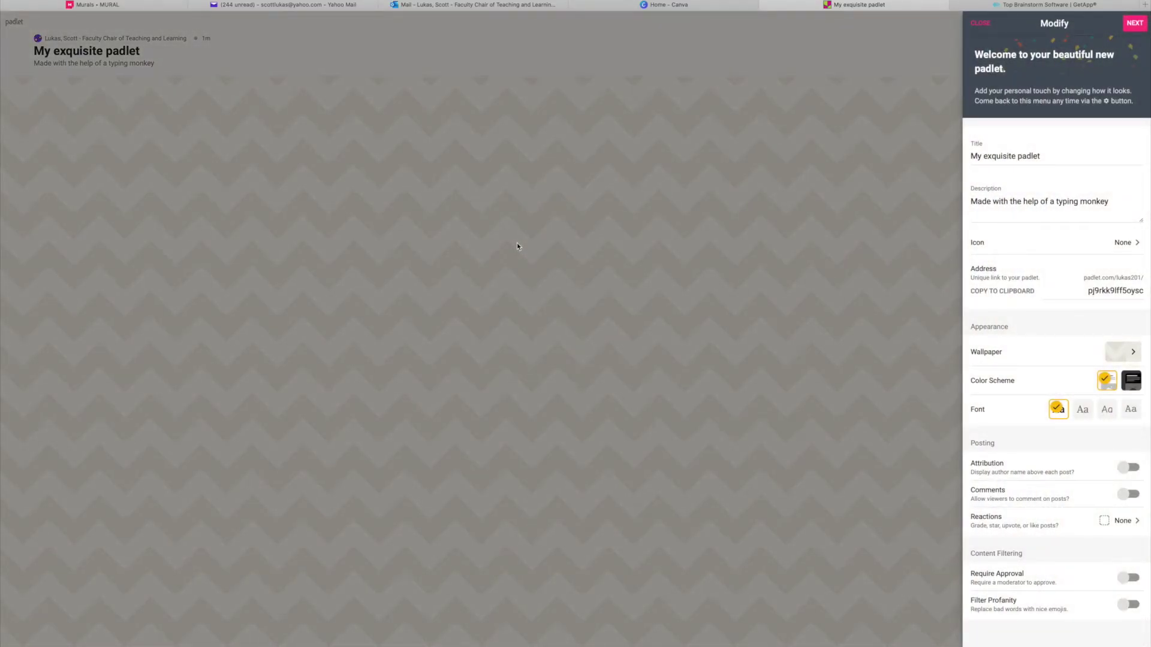
scroll(1075, 454, down, 2)
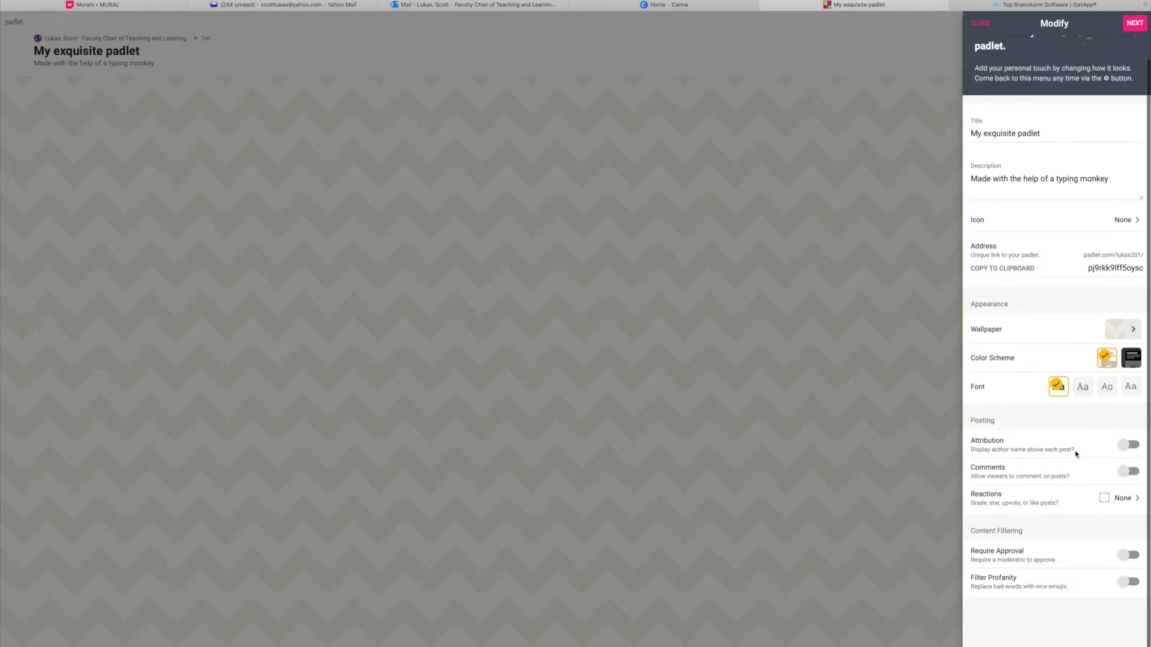
click(1135, 24)
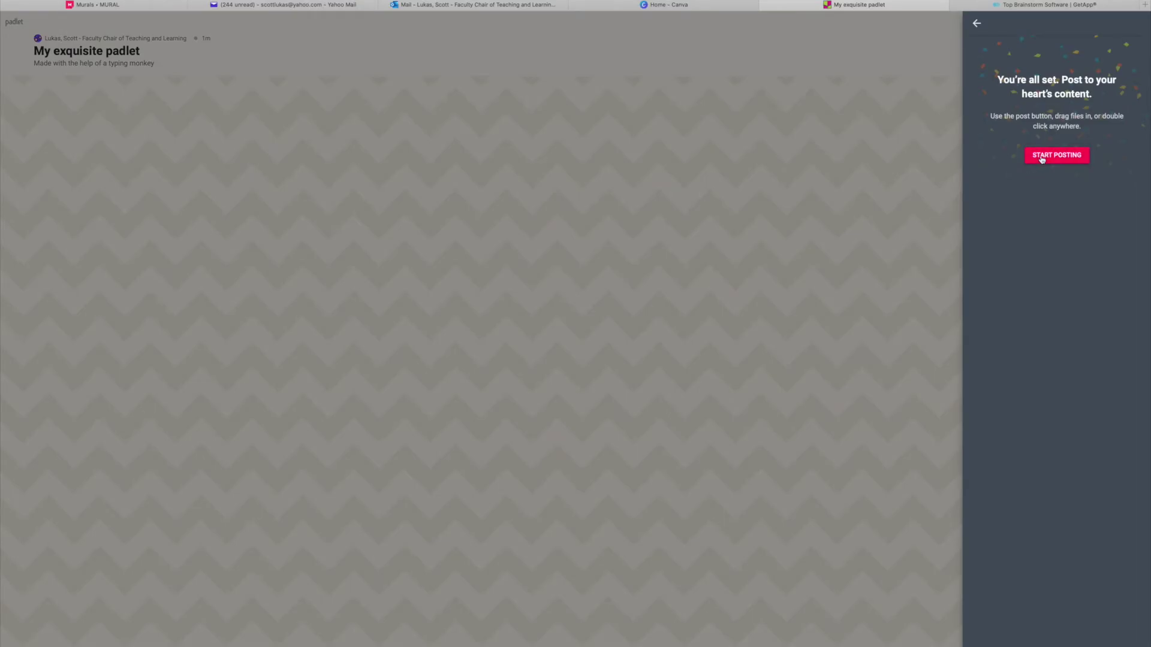
click(1042, 157)
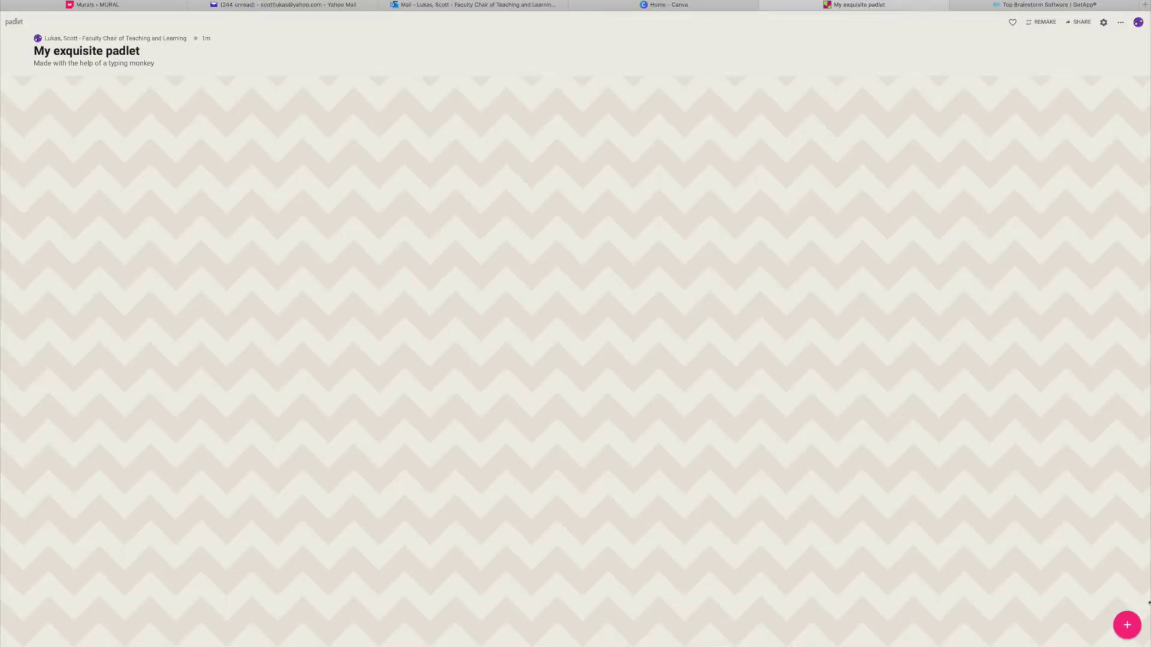
click(1126, 627)
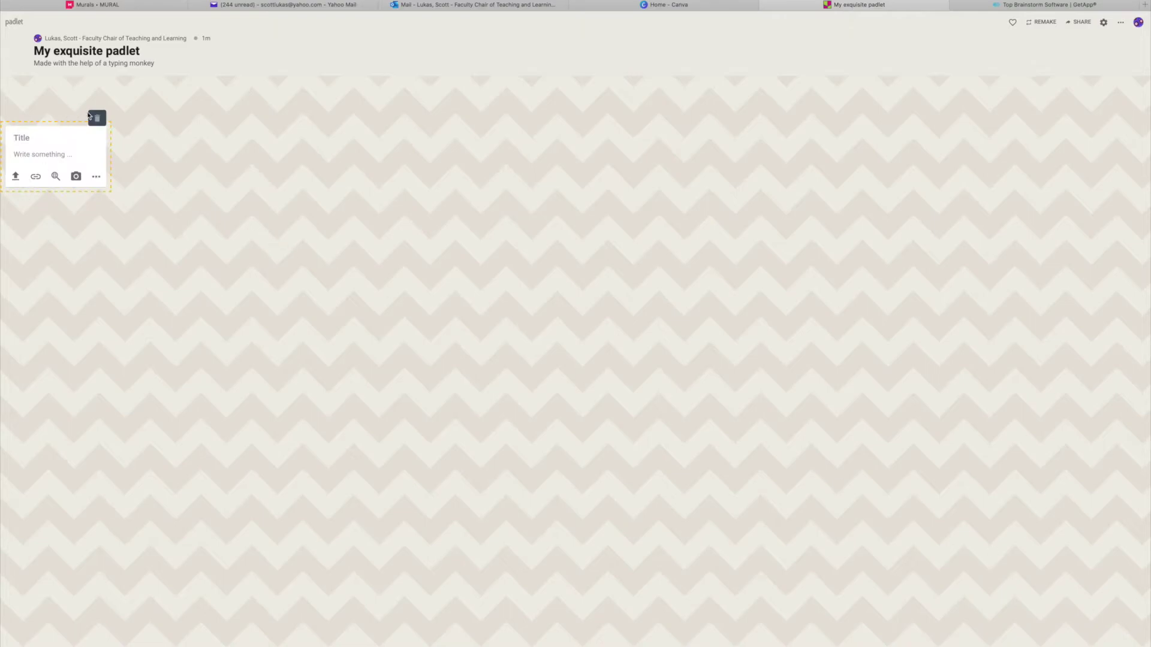
drag(54, 129, 467, 185)
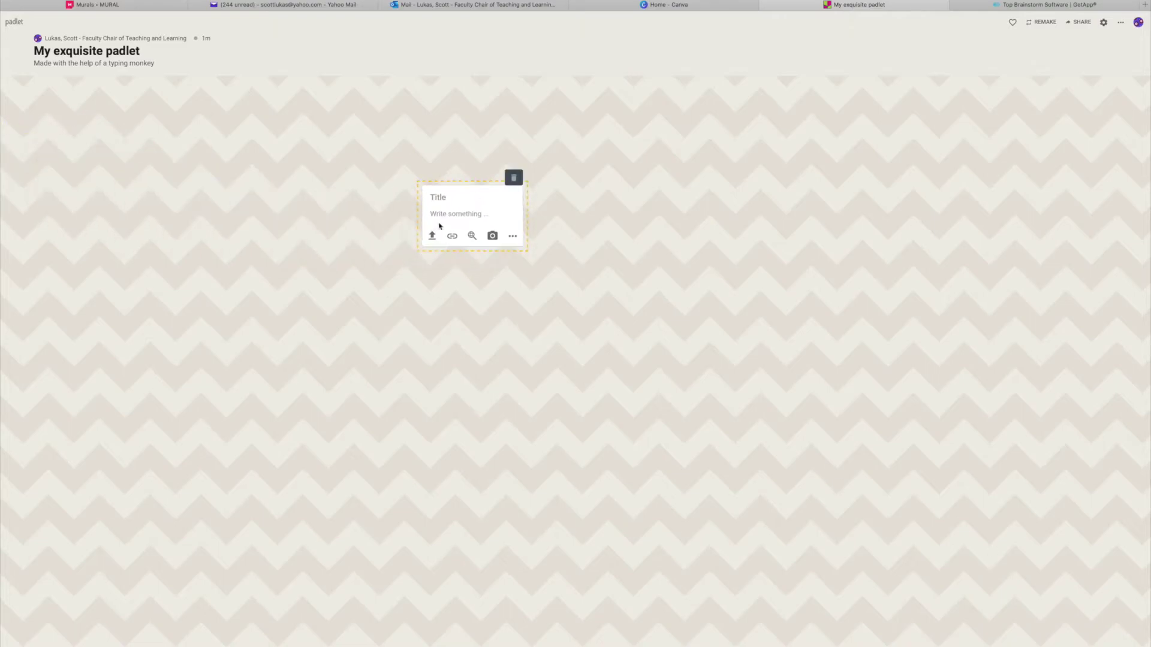
Title the post 'Test' with body text 'Description', then reposition the card.
click(449, 196)
text(Test)
click(447, 214)
text(Dwscription)
click(452, 226)
click(603, 239)
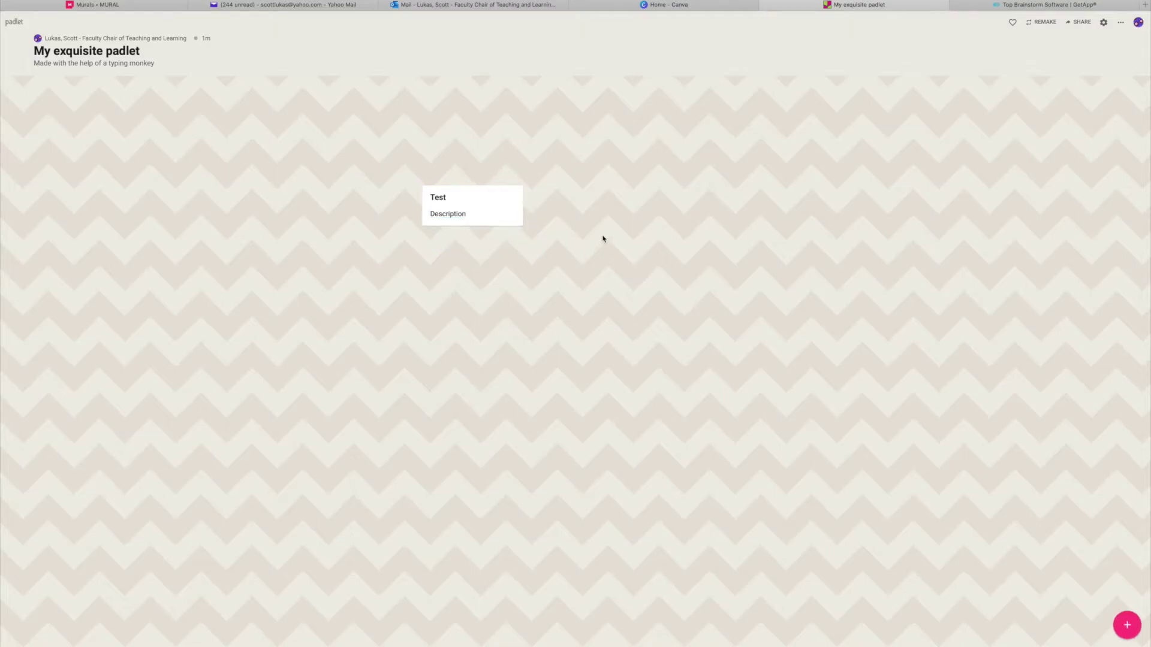
drag(511, 215, 637, 209)
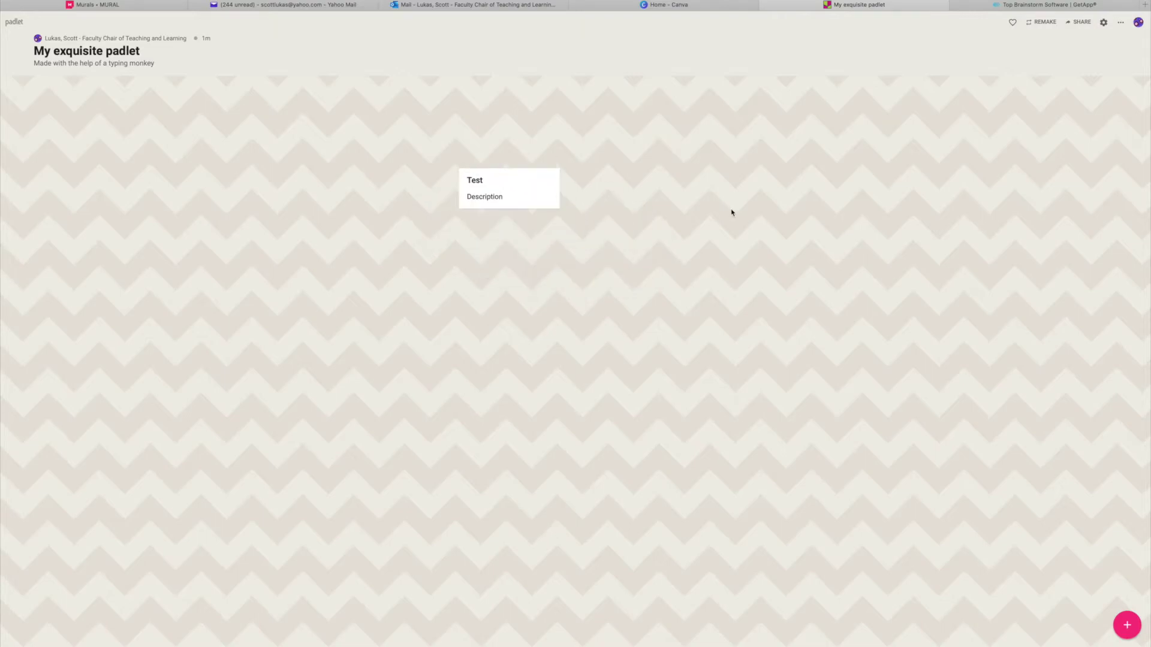
drag(545, 190, 566, 262)
Reopen the Test post for editing and copy the CNN homepage address from its browser tab.
click(536, 229)
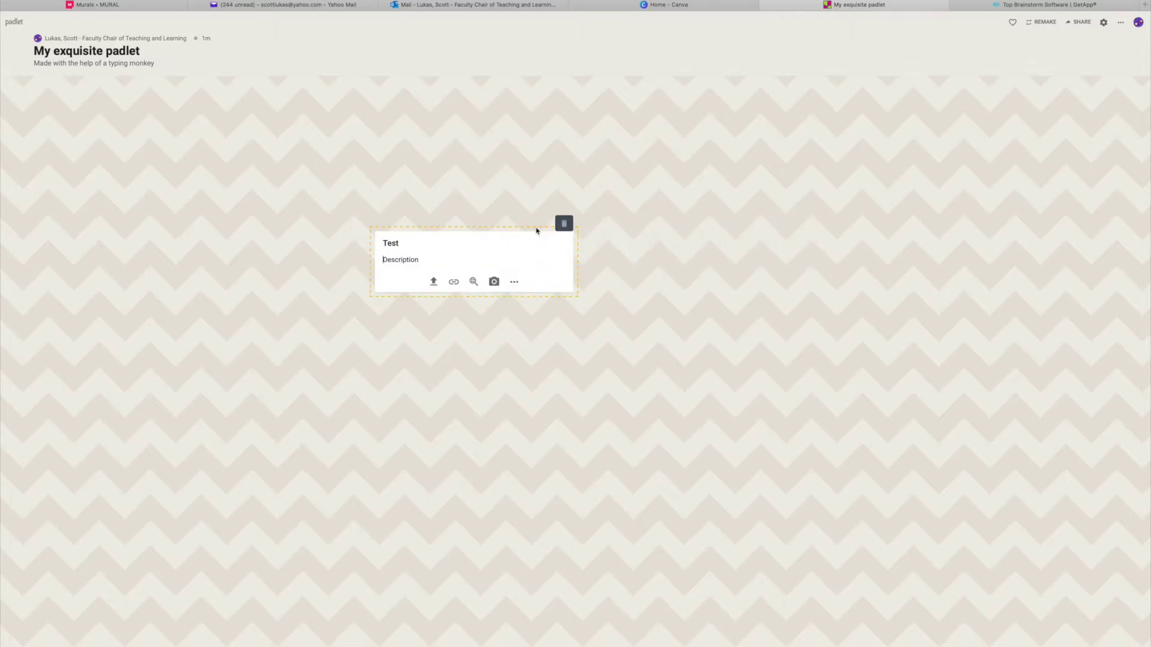
click(454, 283)
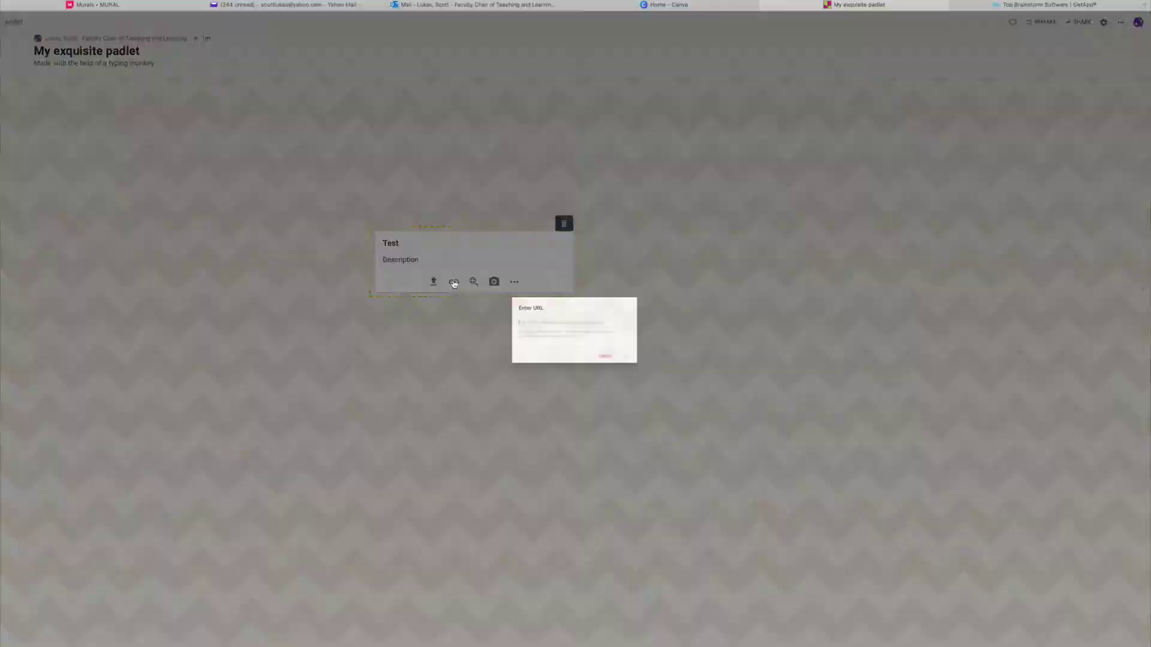
click(630, 377)
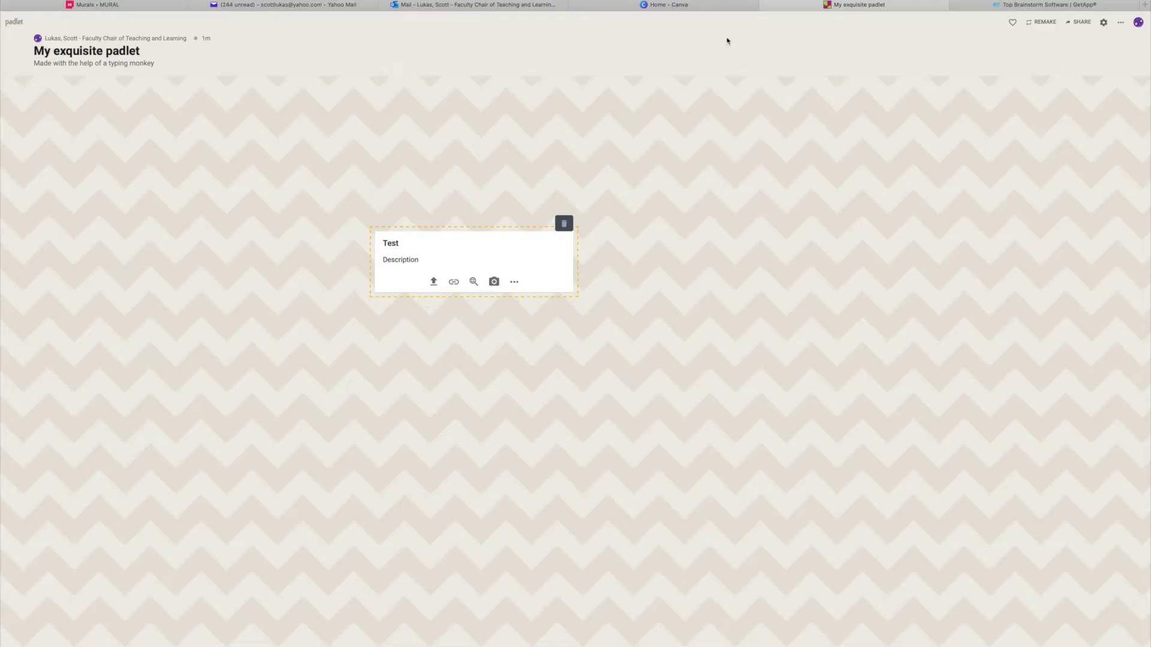
click(685, 10)
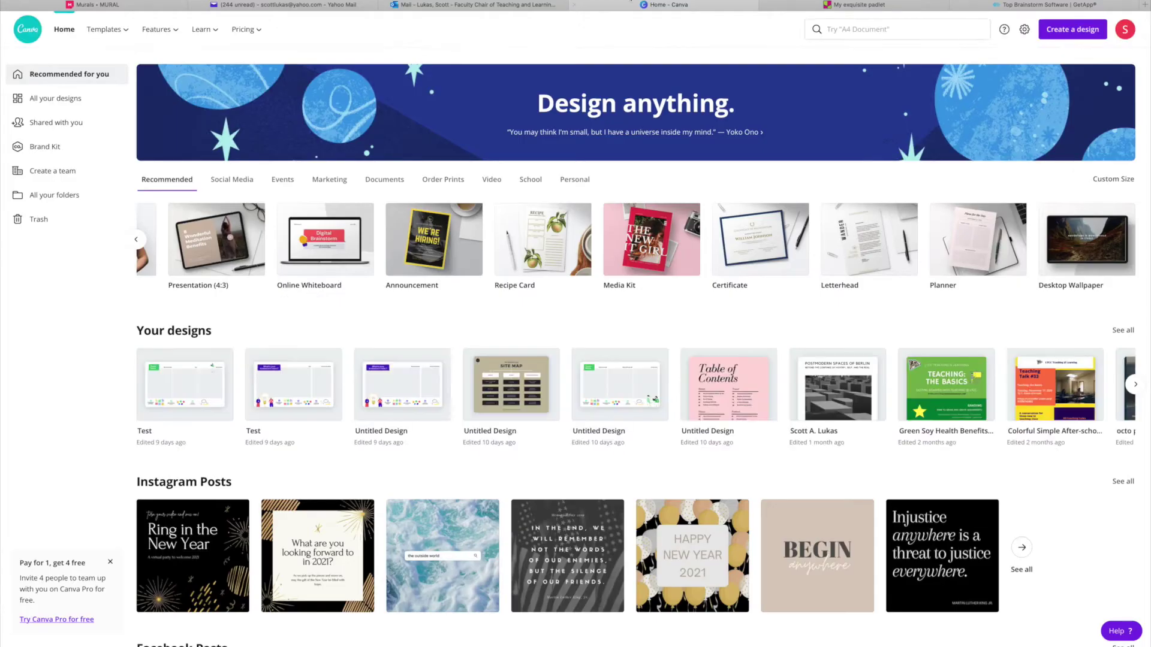
key(super+l)
text(c)
key(Escape)
click(622, 5)
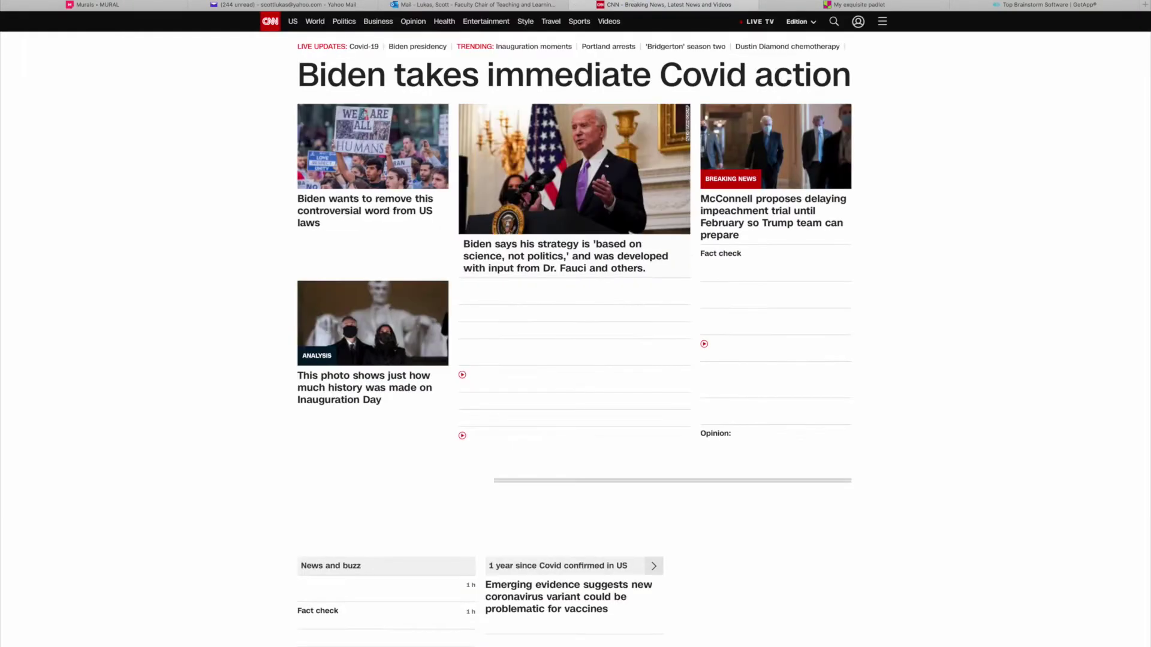
key(super+l)
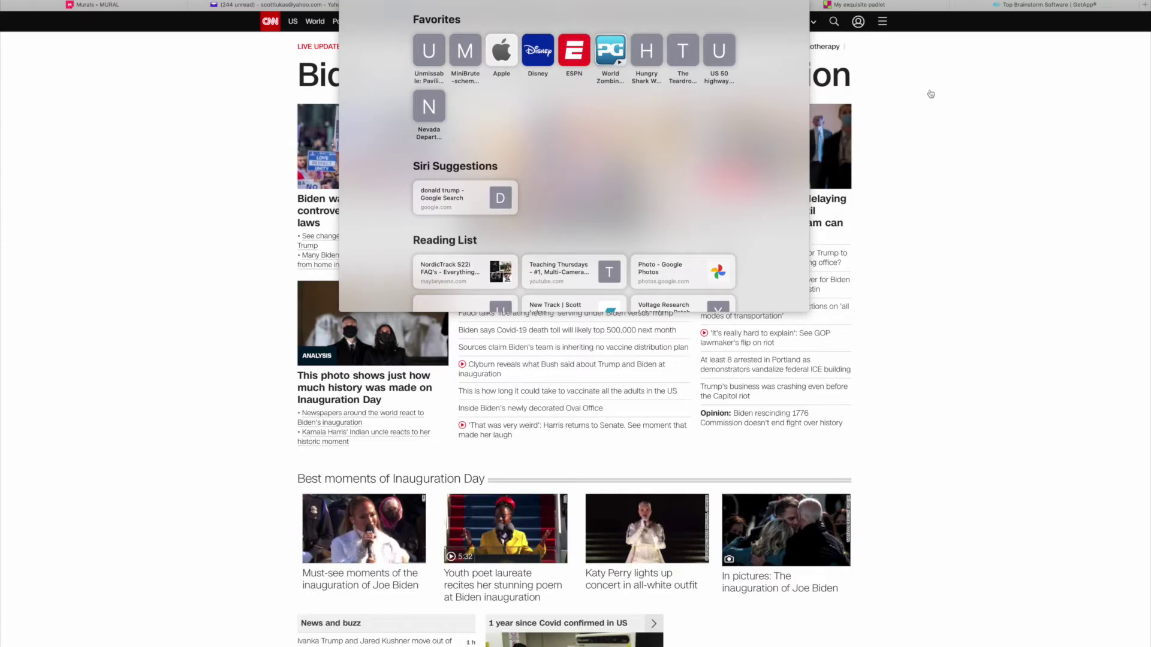
key(Escape)
Paste the CNN address as the Test post's link, save the post, and move it up-right.
click(821, 7)
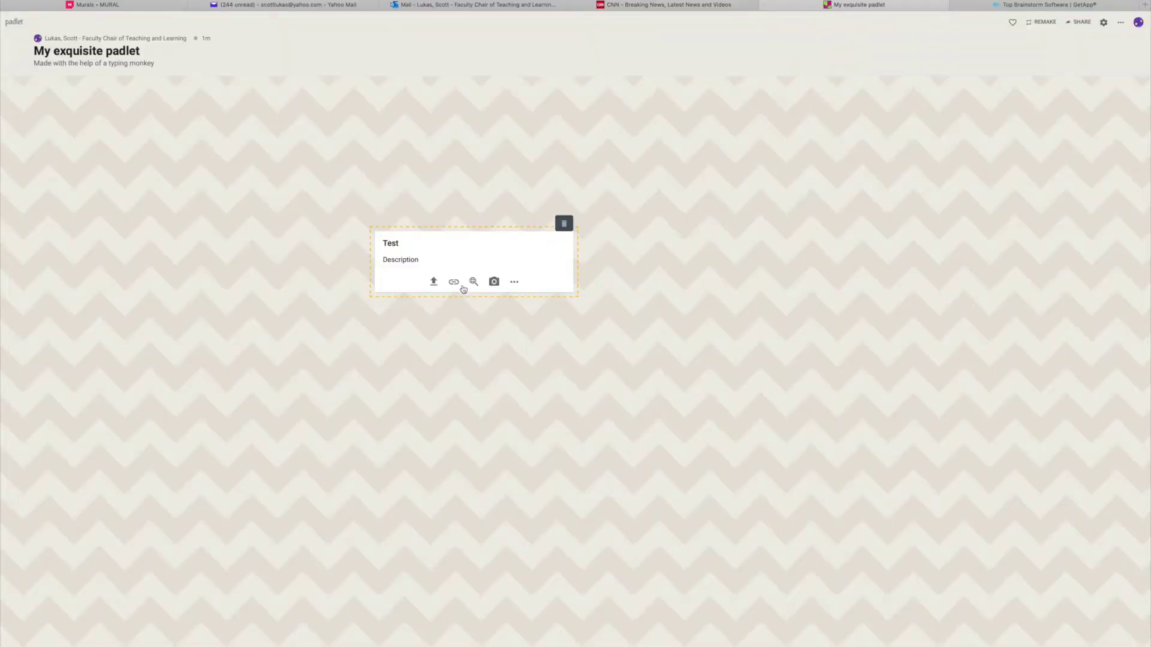
click(454, 281)
text(https://www.cnn.com/)
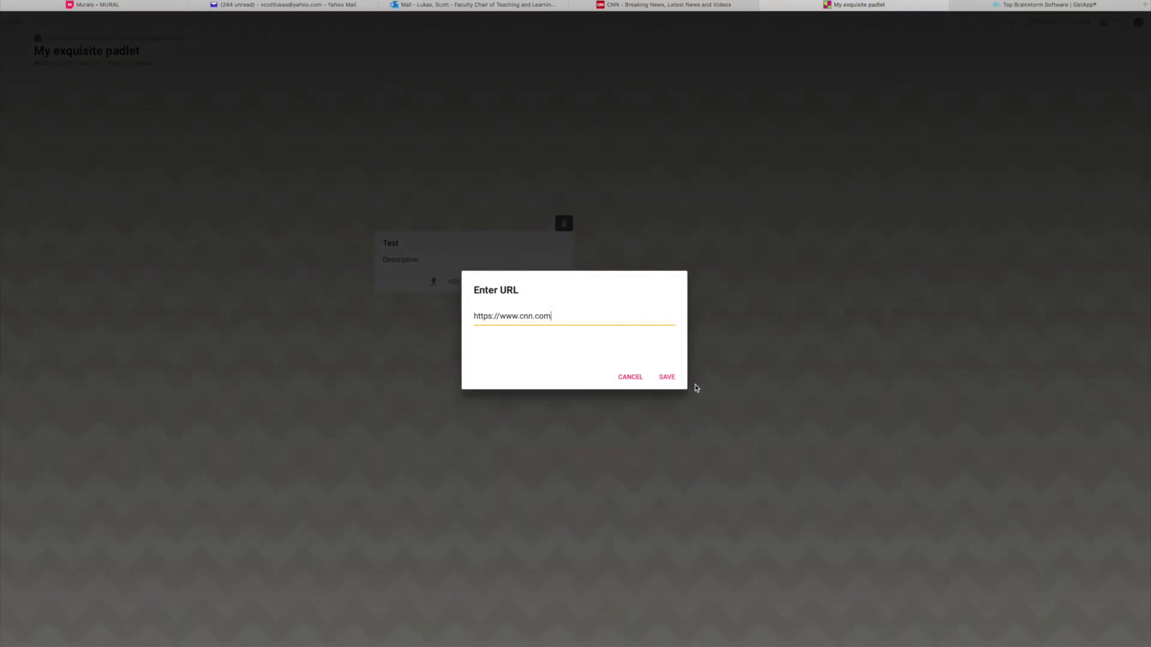
click(666, 377)
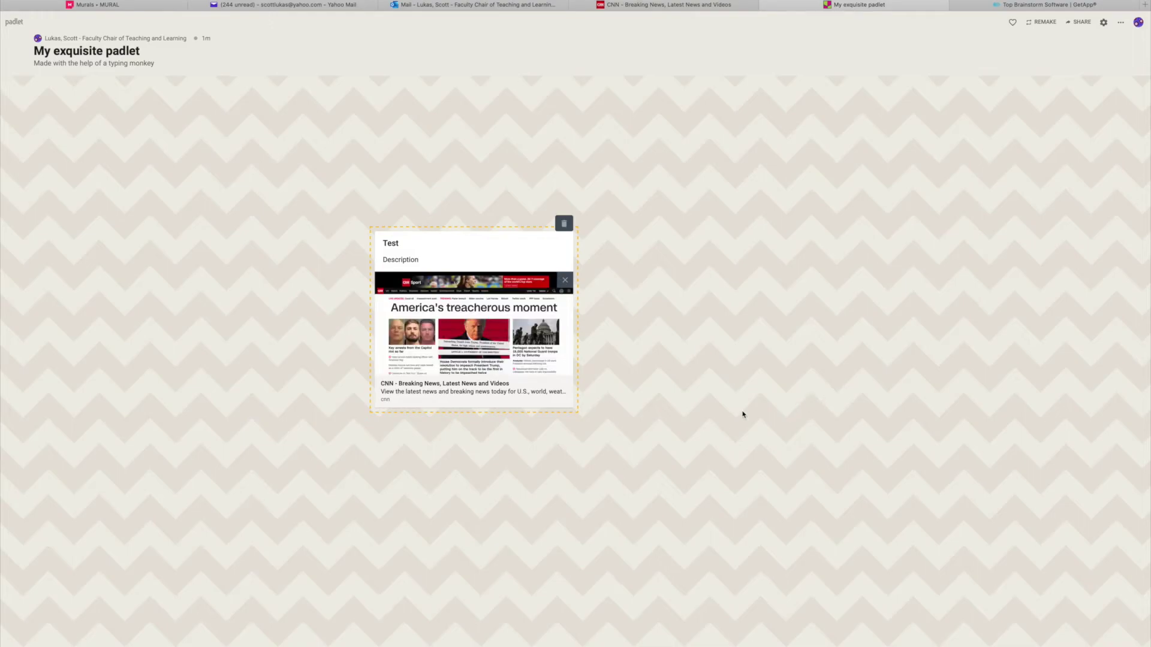
click(742, 414)
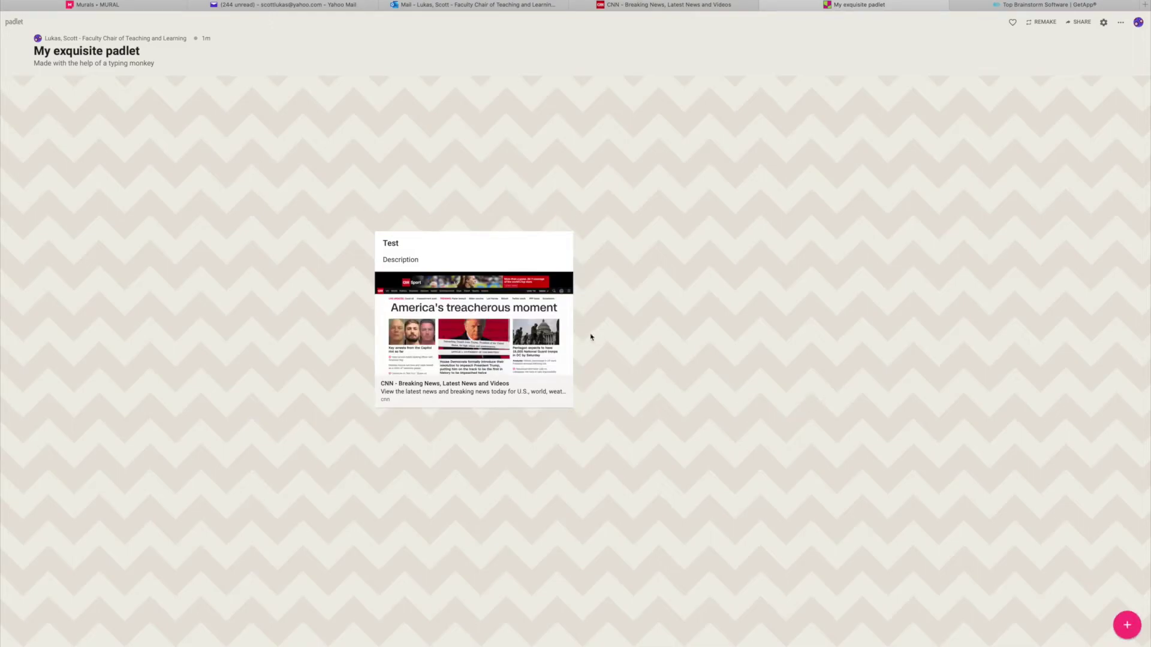
drag(478, 259, 537, 203)
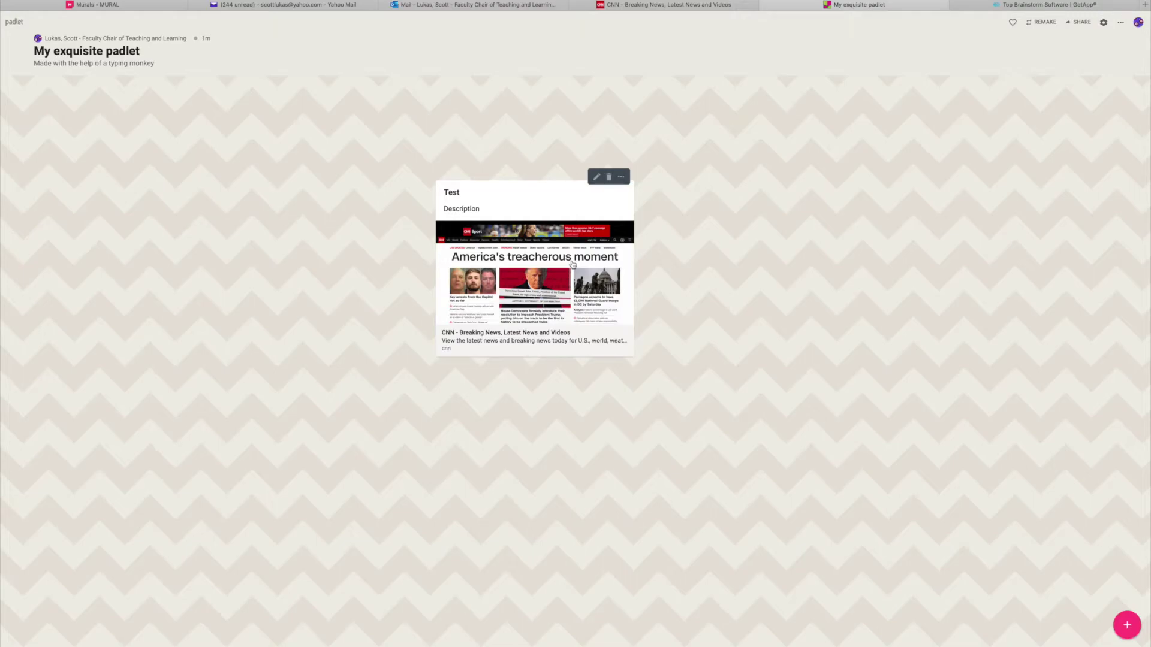
Create a new post and place it to the left of the Test post.
click(1127, 625)
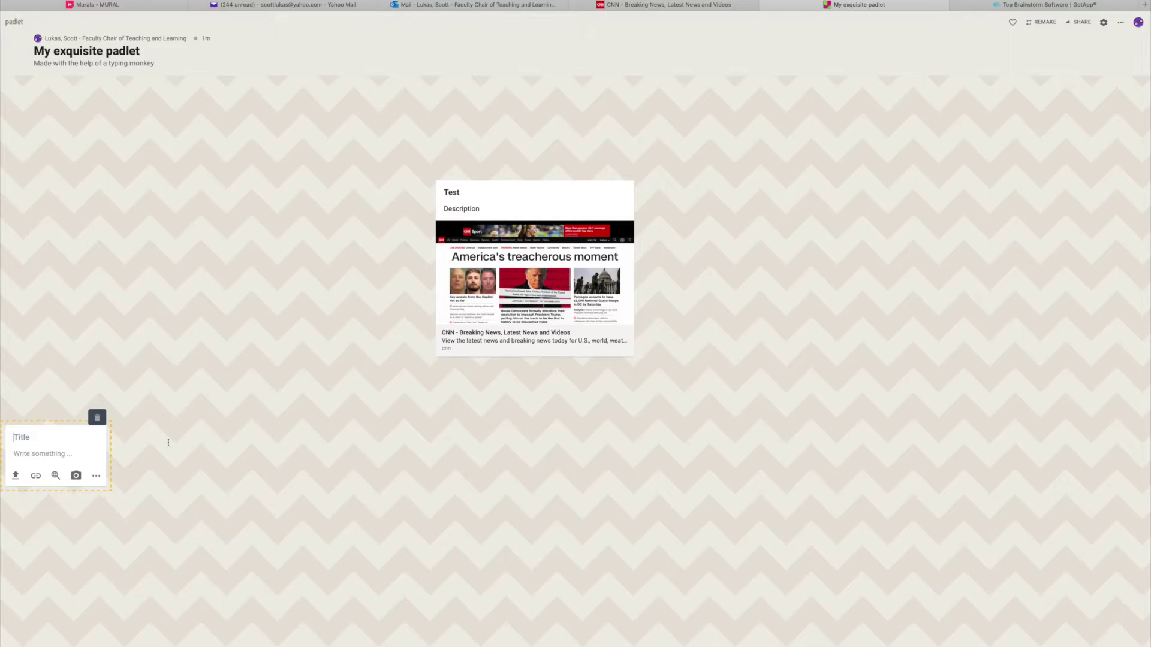
drag(62, 419, 264, 137)
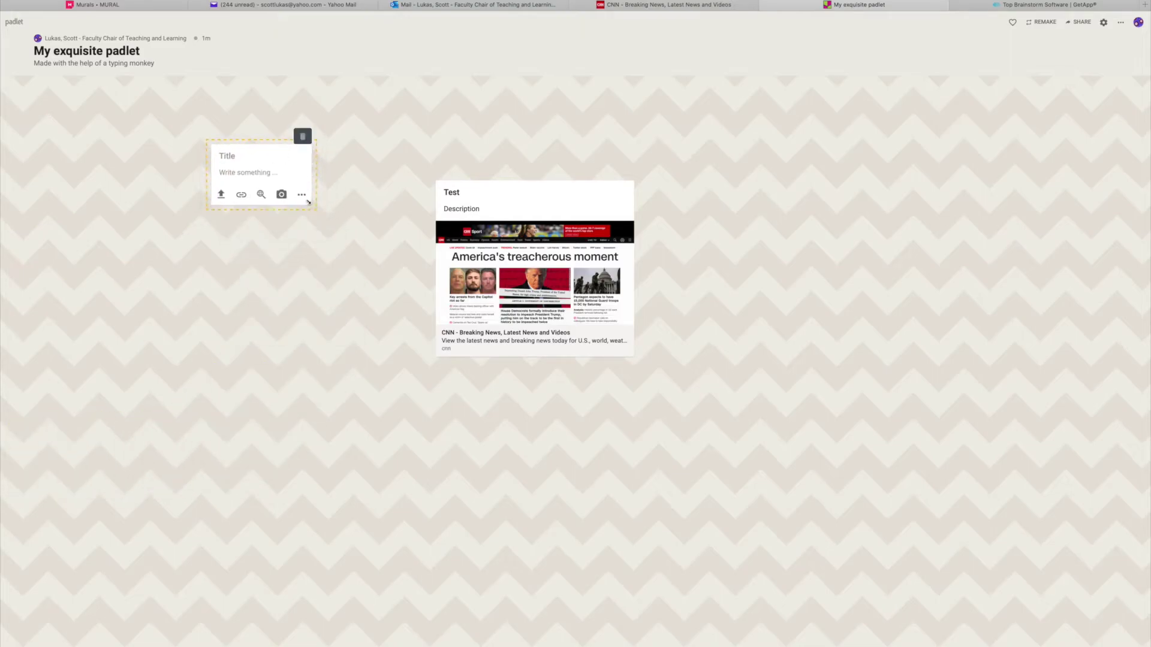
drag(313, 206, 320, 337)
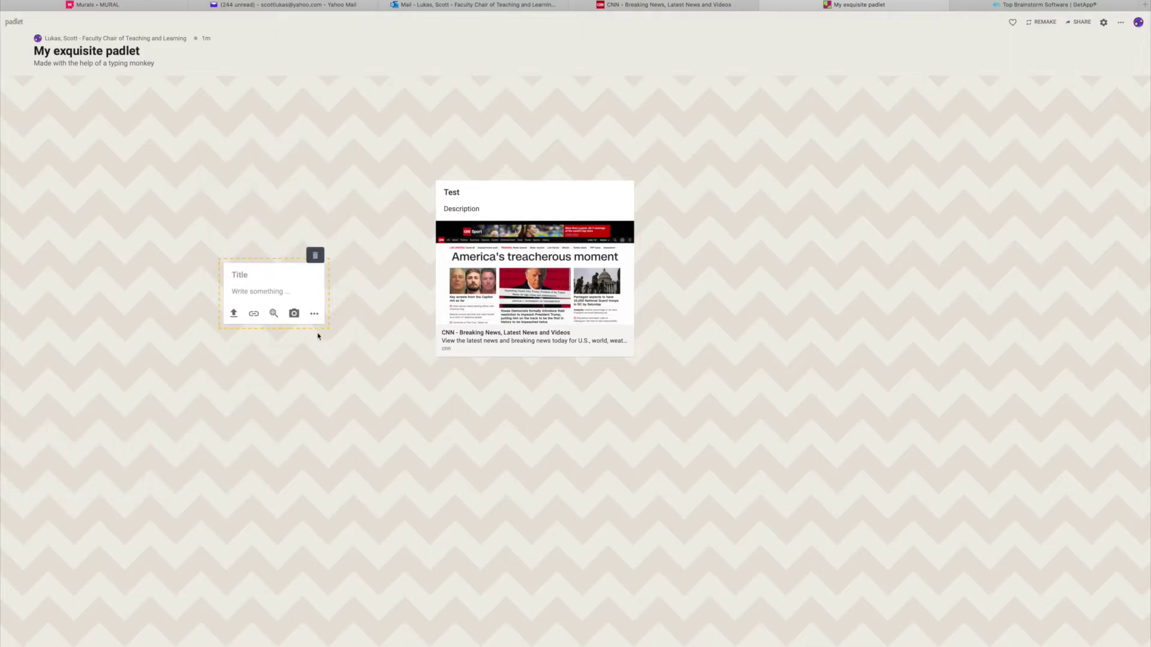
Try the camera and file-upload options on the new post, closing each without adding anything.
click(294, 314)
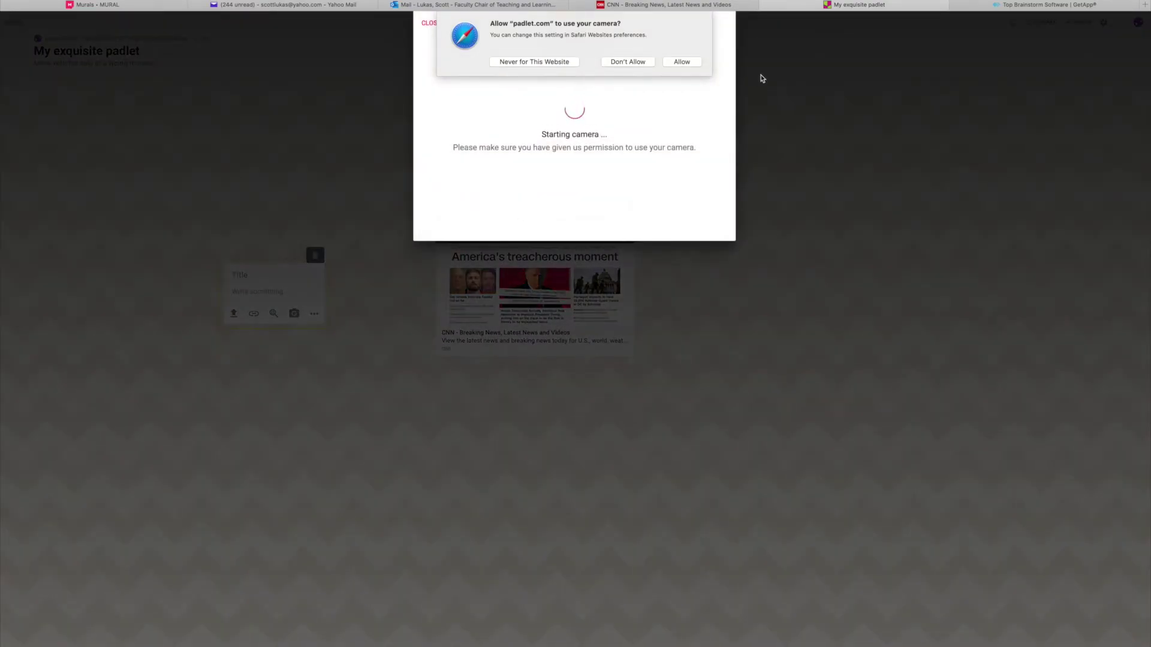
click(683, 64)
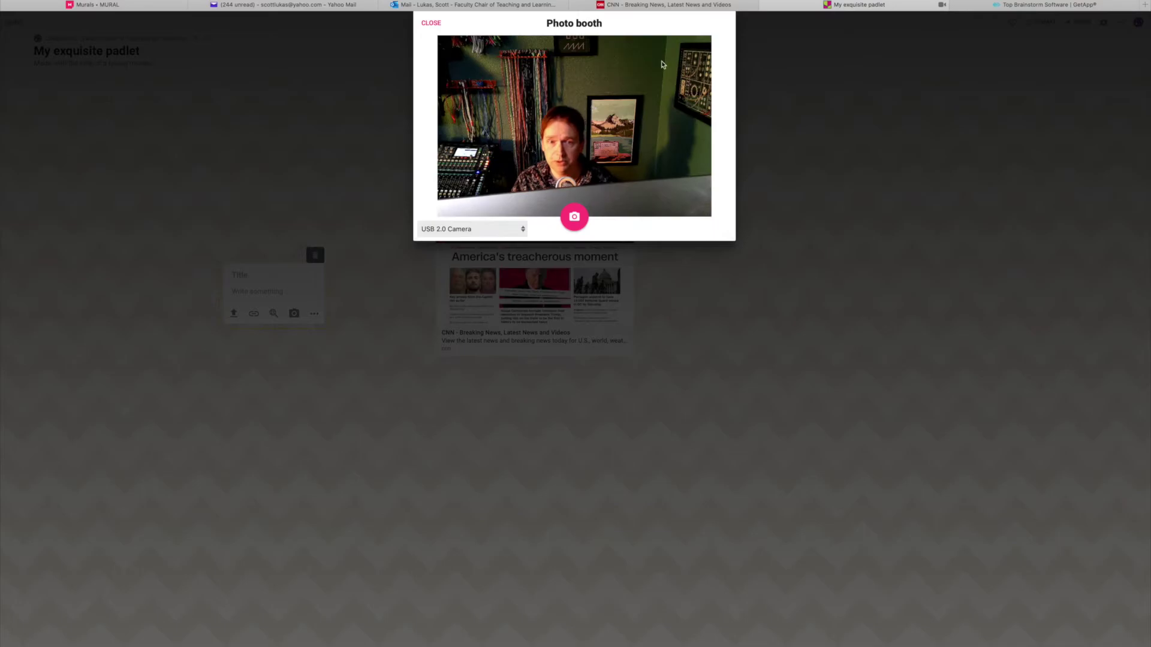
click(431, 23)
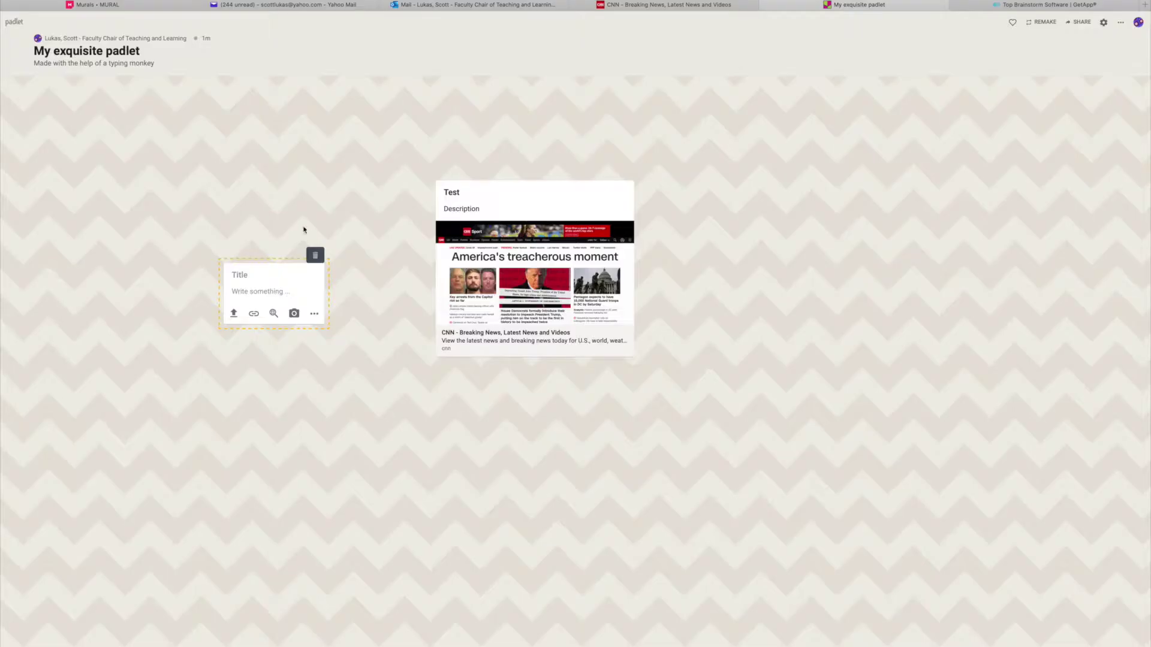
click(234, 313)
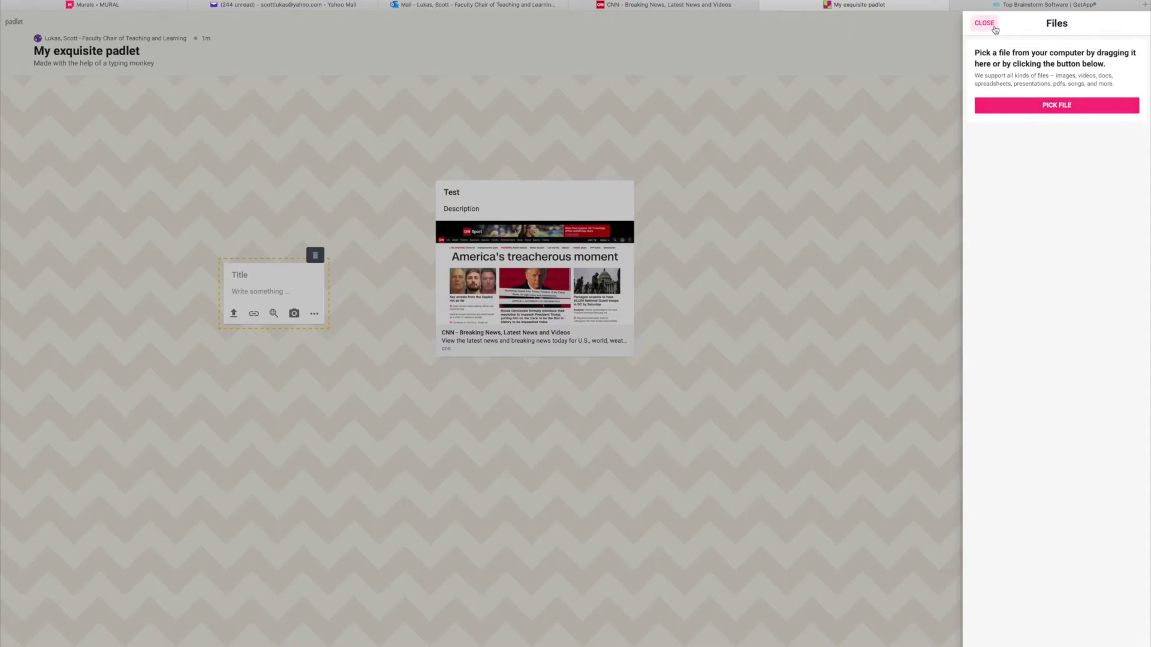
click(986, 24)
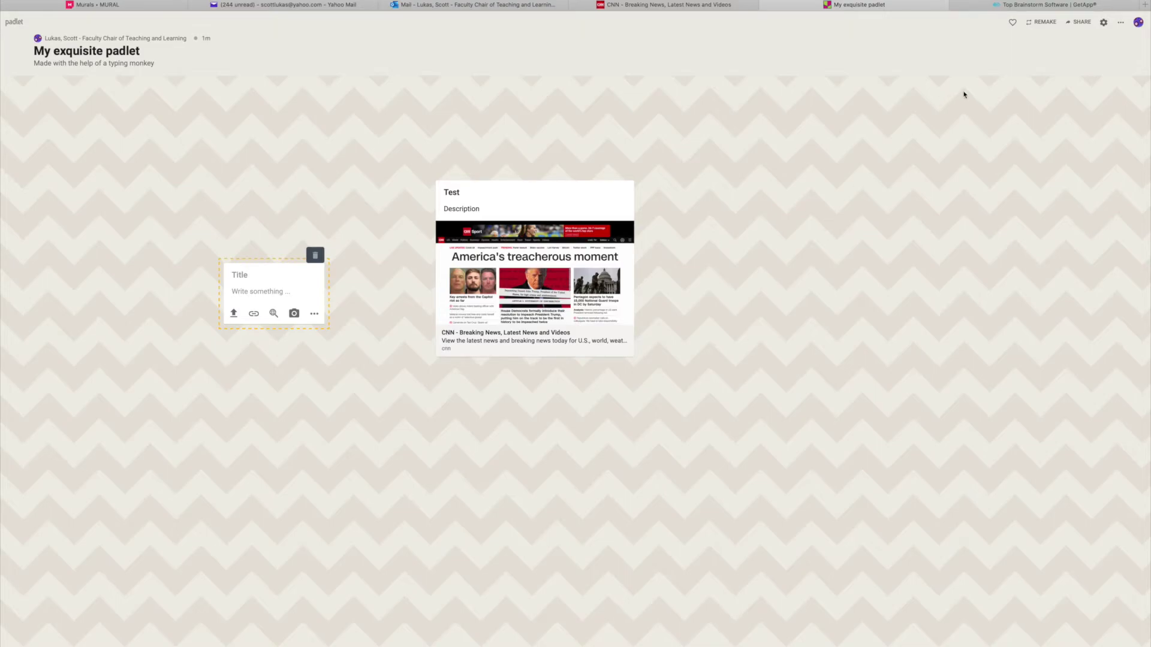
View the Share panel and its Add Members page, then close the Share panel.
click(1079, 22)
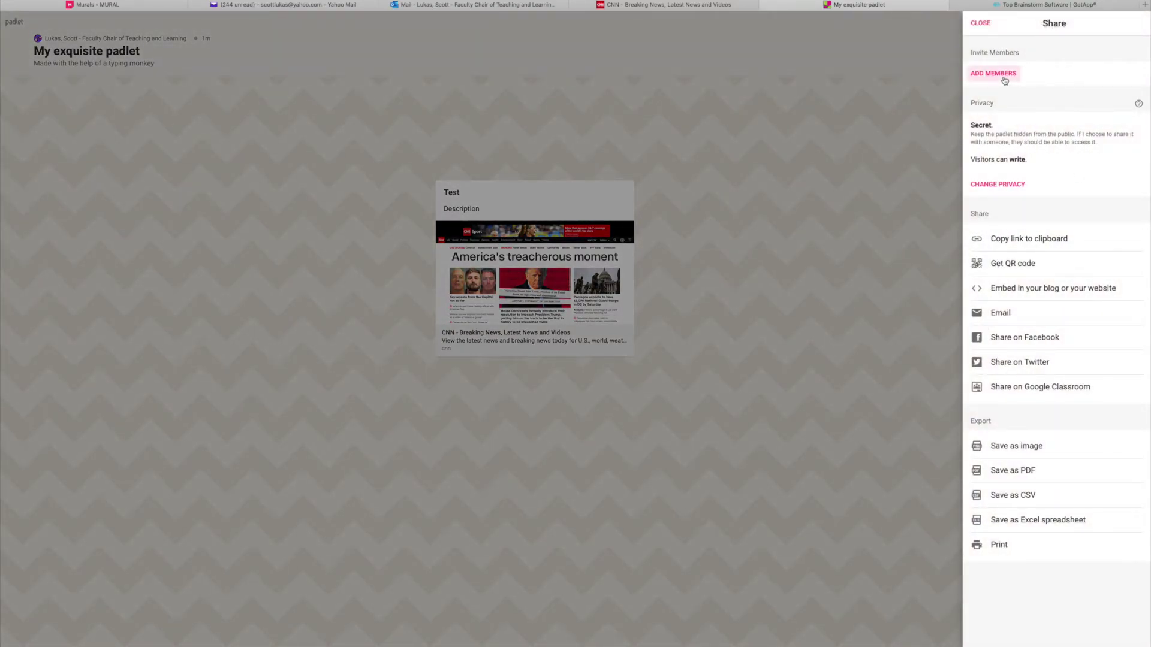
click(1004, 78)
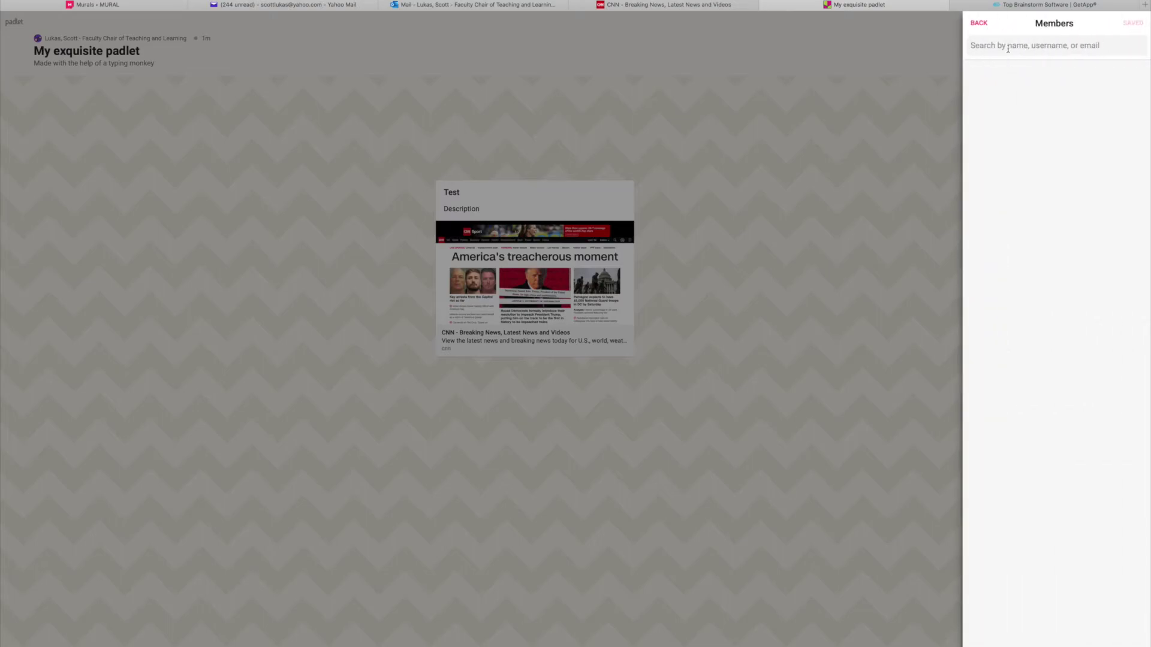
click(980, 24)
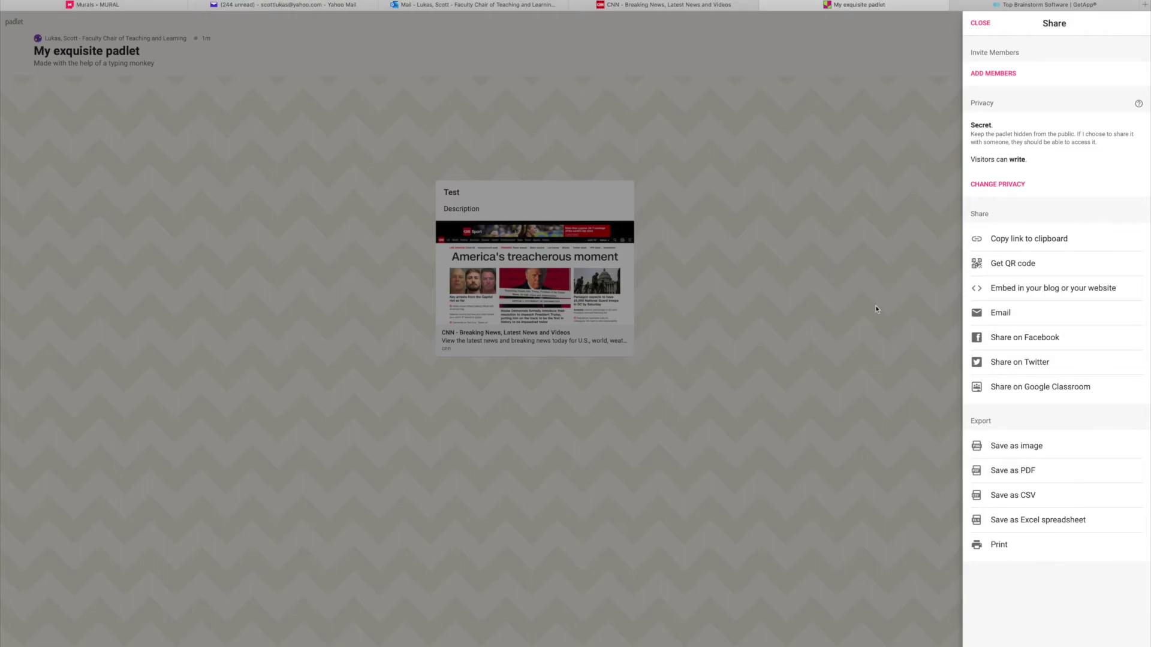
click(872, 281)
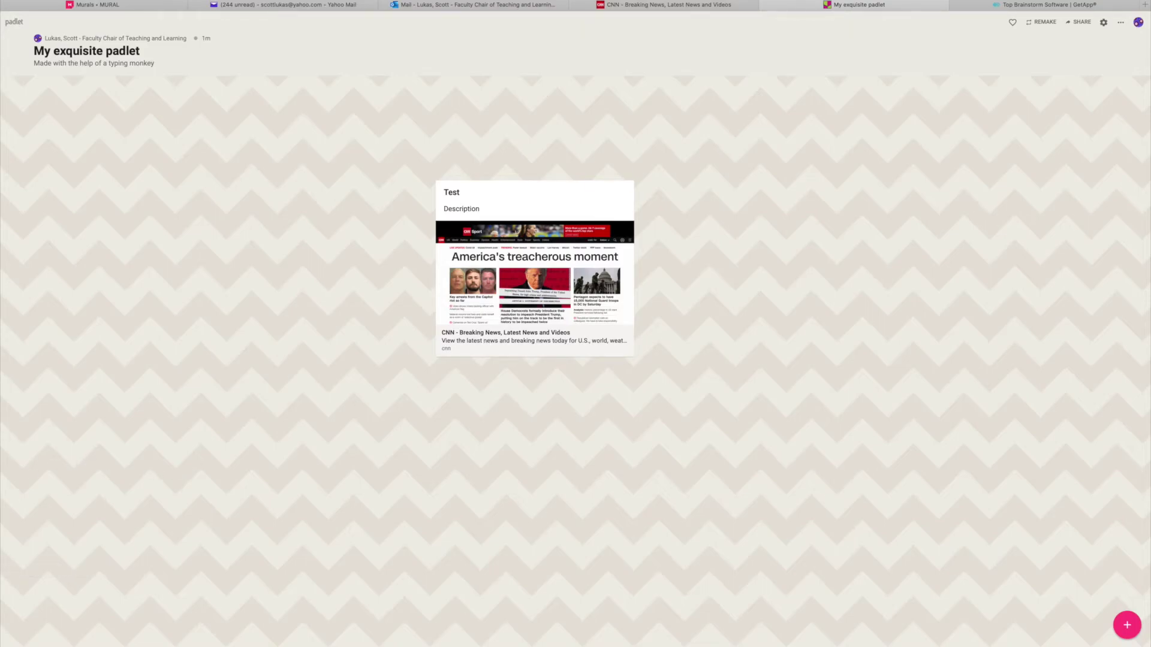
Copy the jamboard.google.com link from the Word list and load it in the browser.
key(super+Tab)
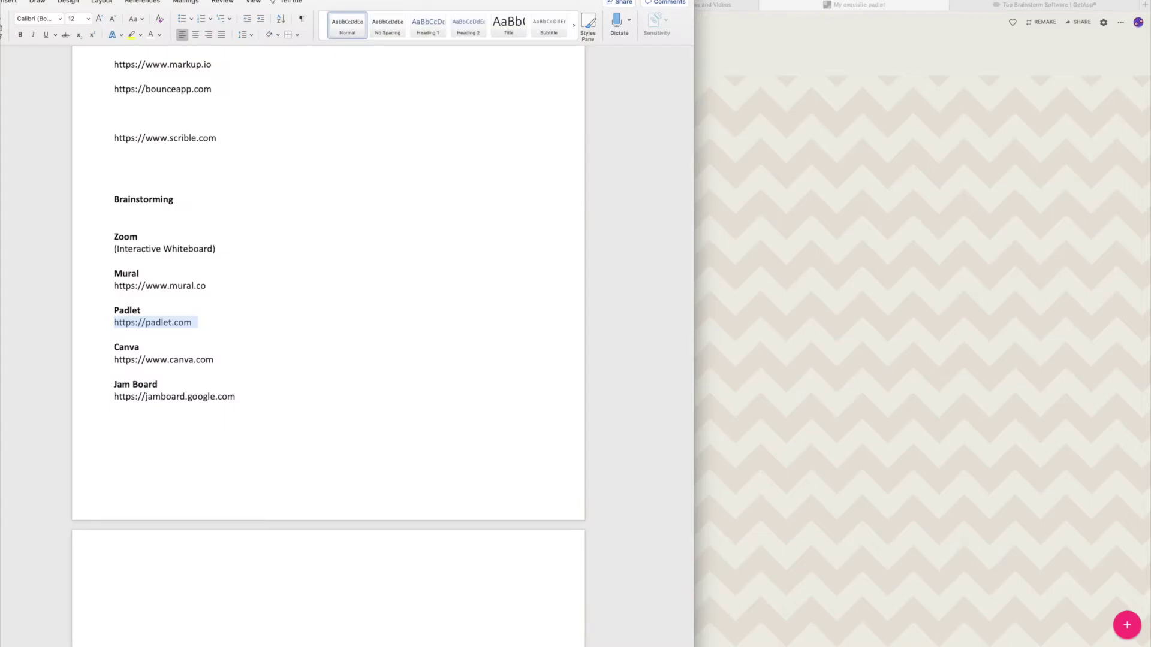
click(271, 386)
drag(270, 395, 116, 398)
key(super+c)
click(754, 128)
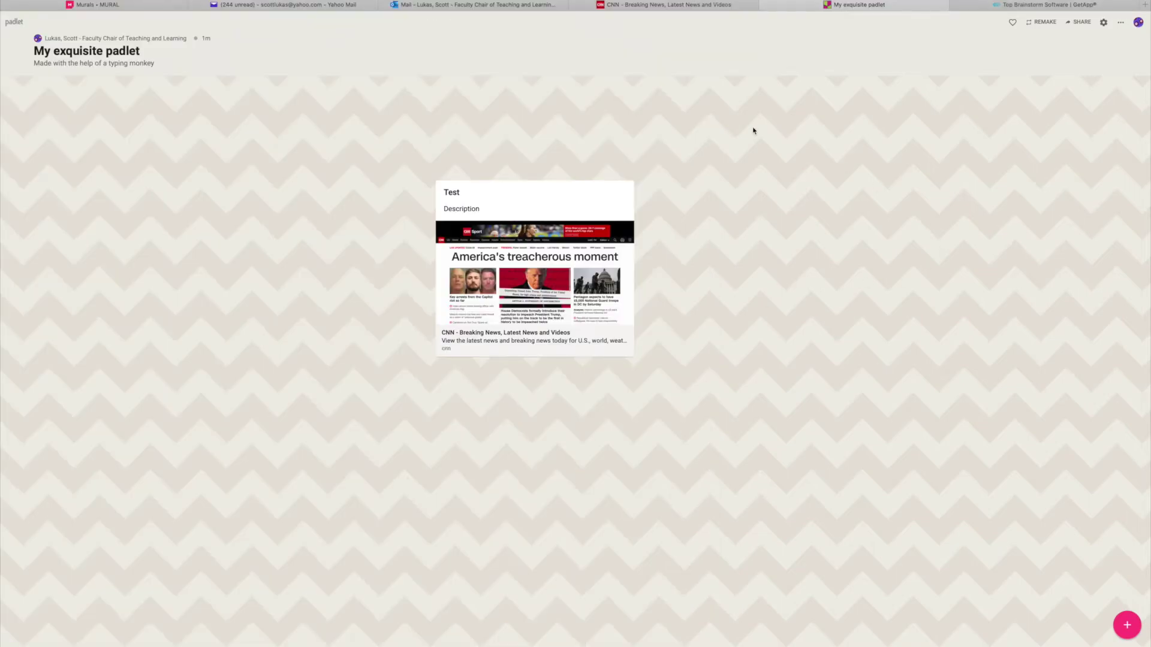
key(super+l)
key(super+v)
key(Return)
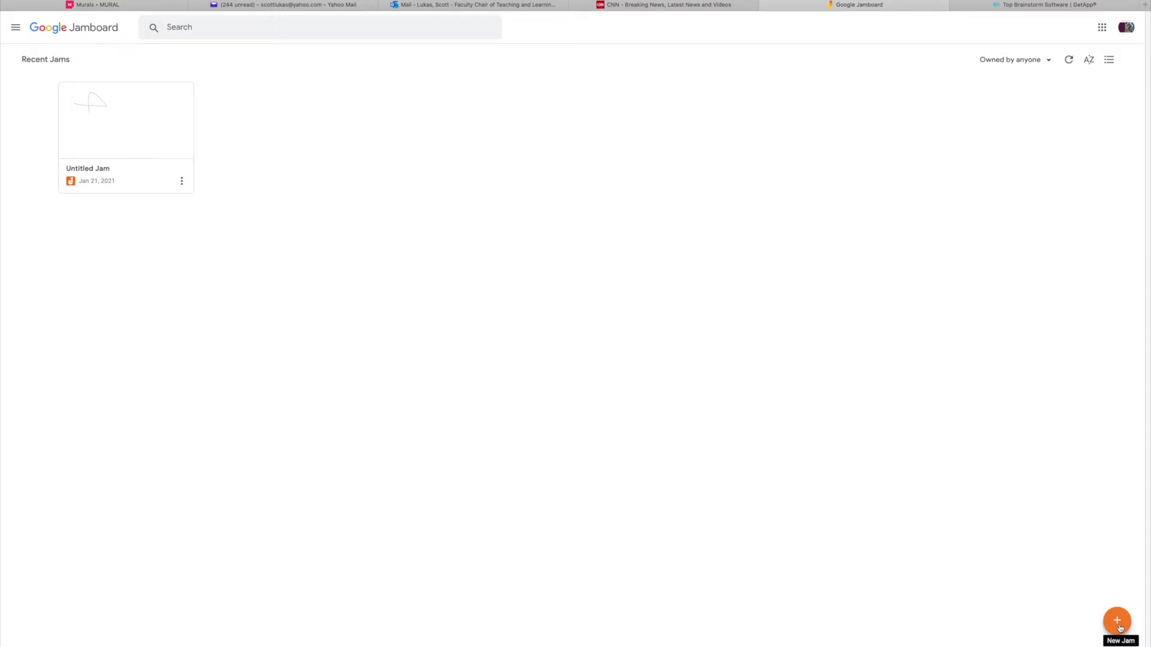
Create a new jam, draw a pen zigzag, and erase its middle into two strokes.
click(1118, 627)
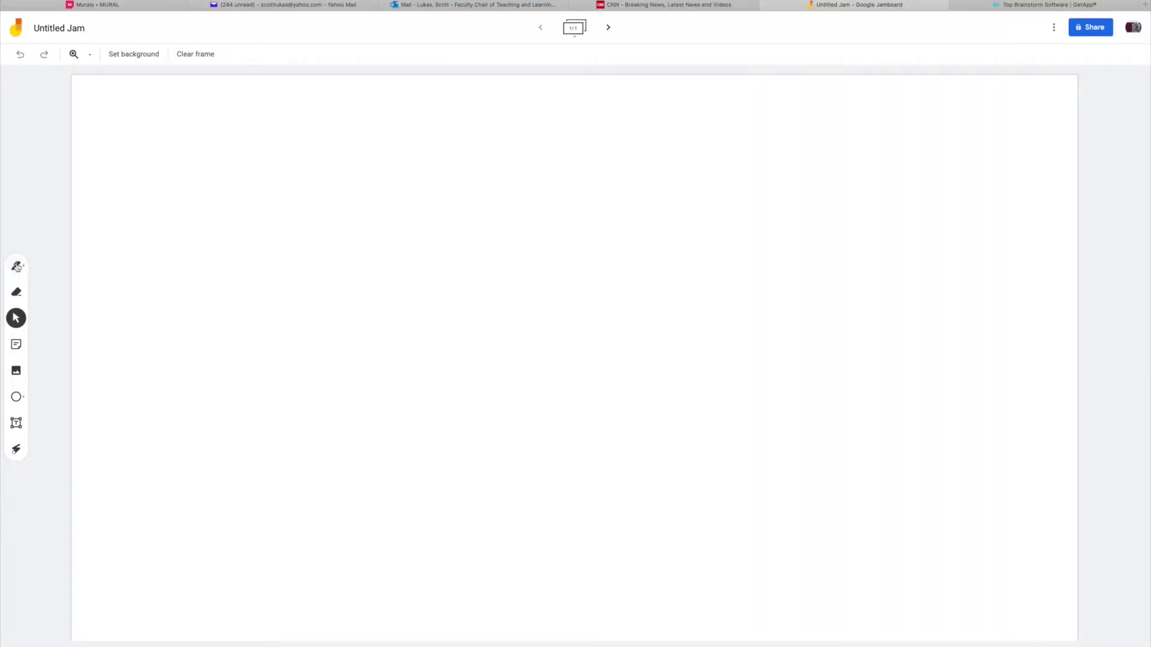
click(19, 266)
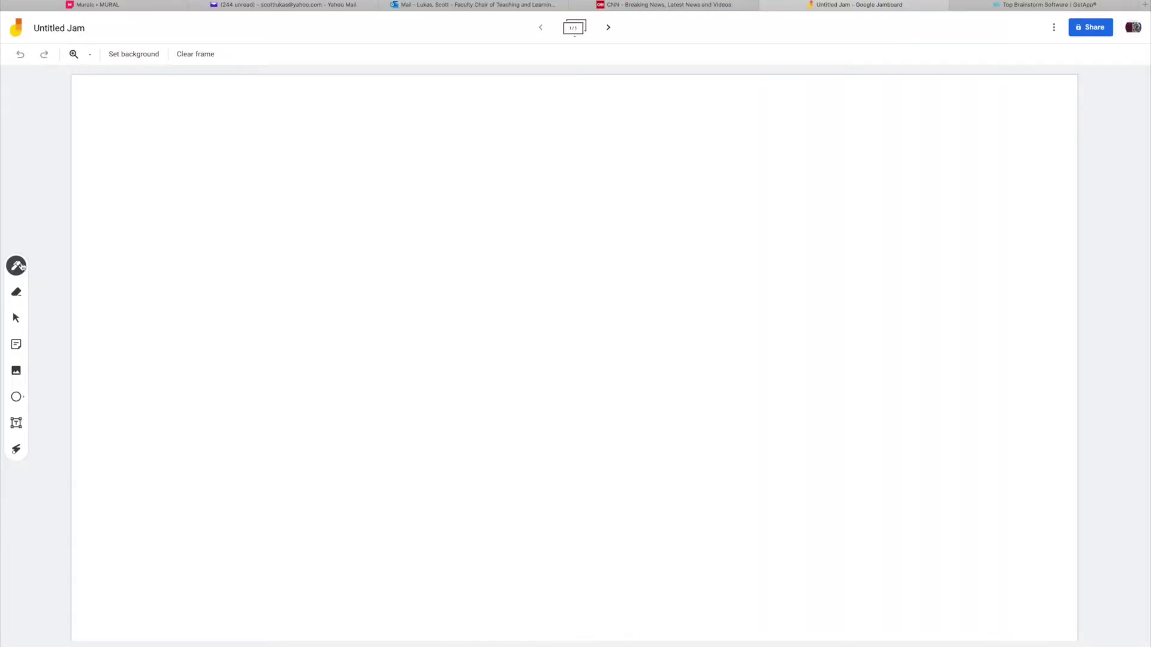
mouse_move(183, 195)
mouse_down()
mouse_move(195, 244)
mouse_move(380, 360)
mouse_up()
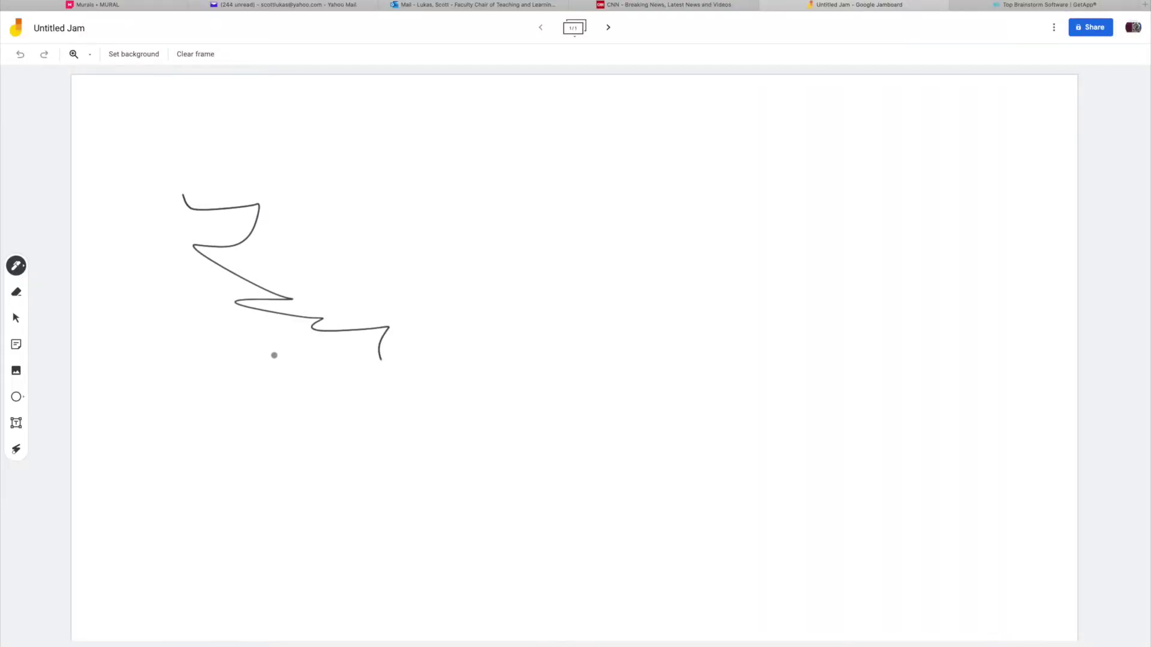
click(16, 294)
drag(203, 267, 314, 293)
click(15, 320)
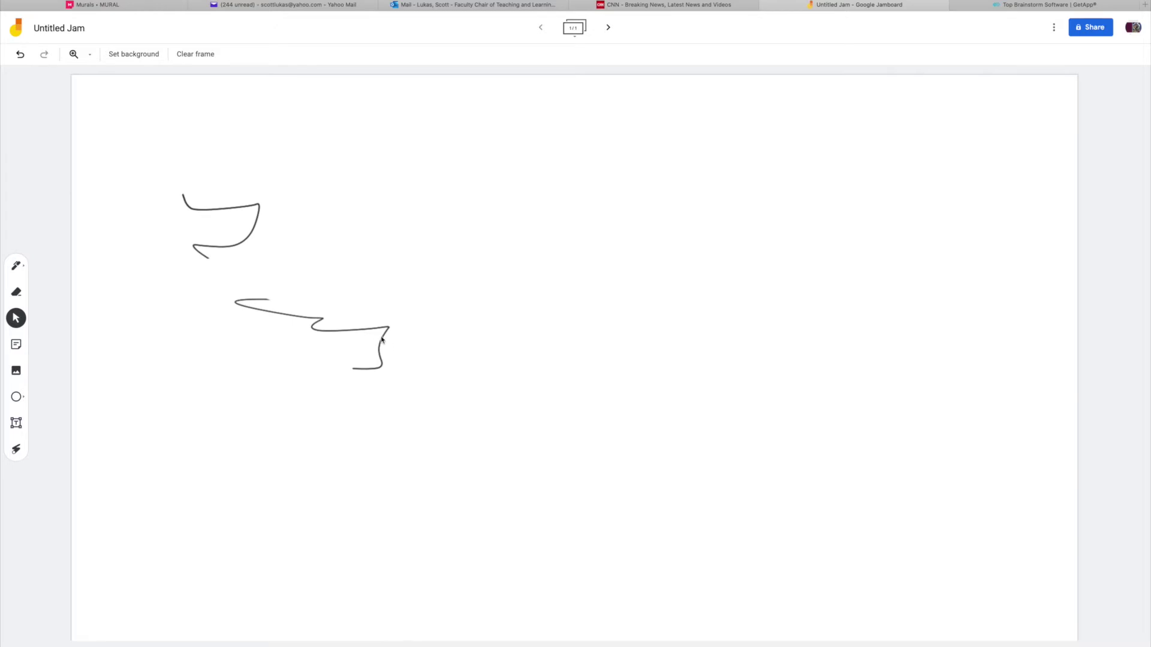
click(16, 346)
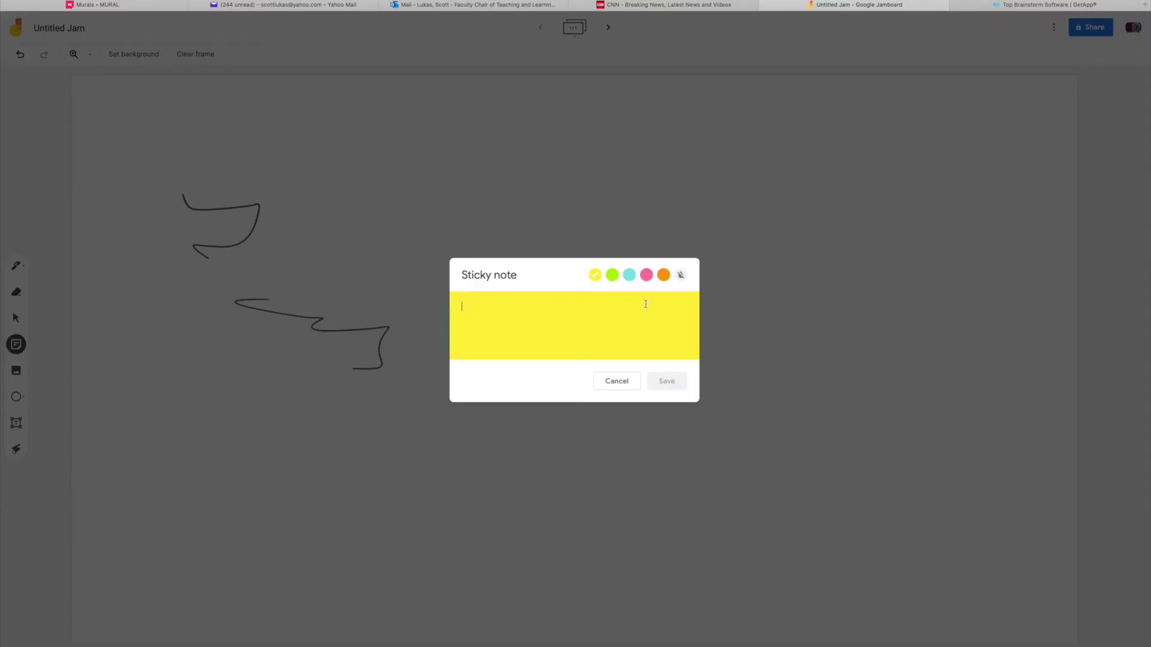
Add a yellow 'Test' sticky note, then enlarge it and position it right of the scribbles.
text(Tes)
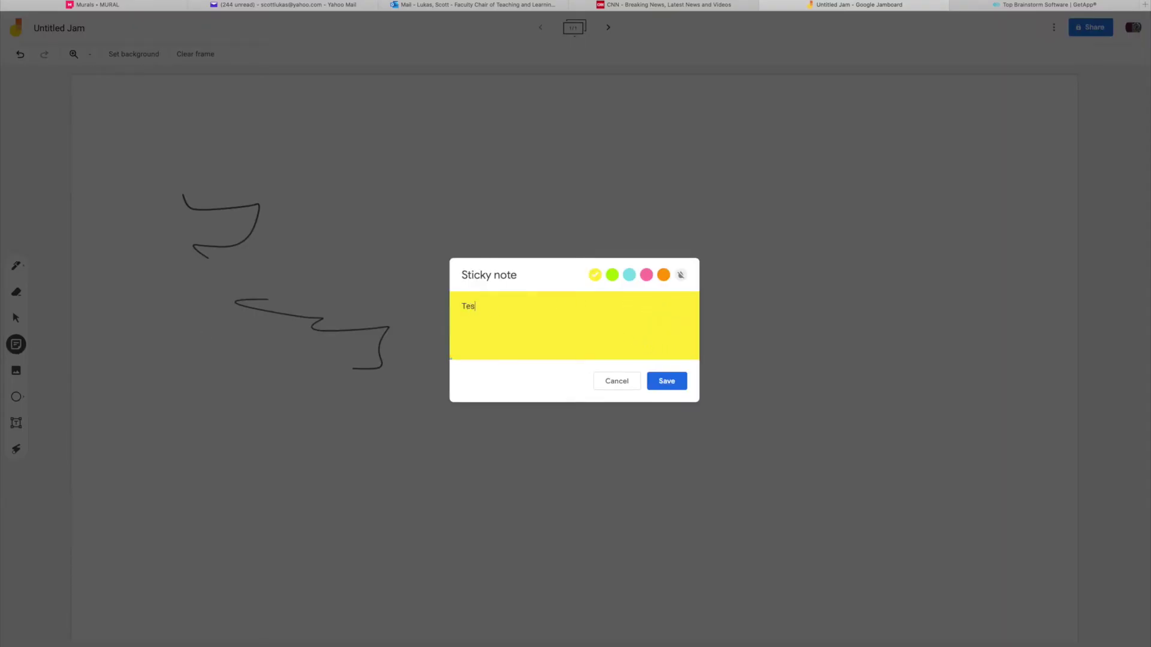
click(685, 385)
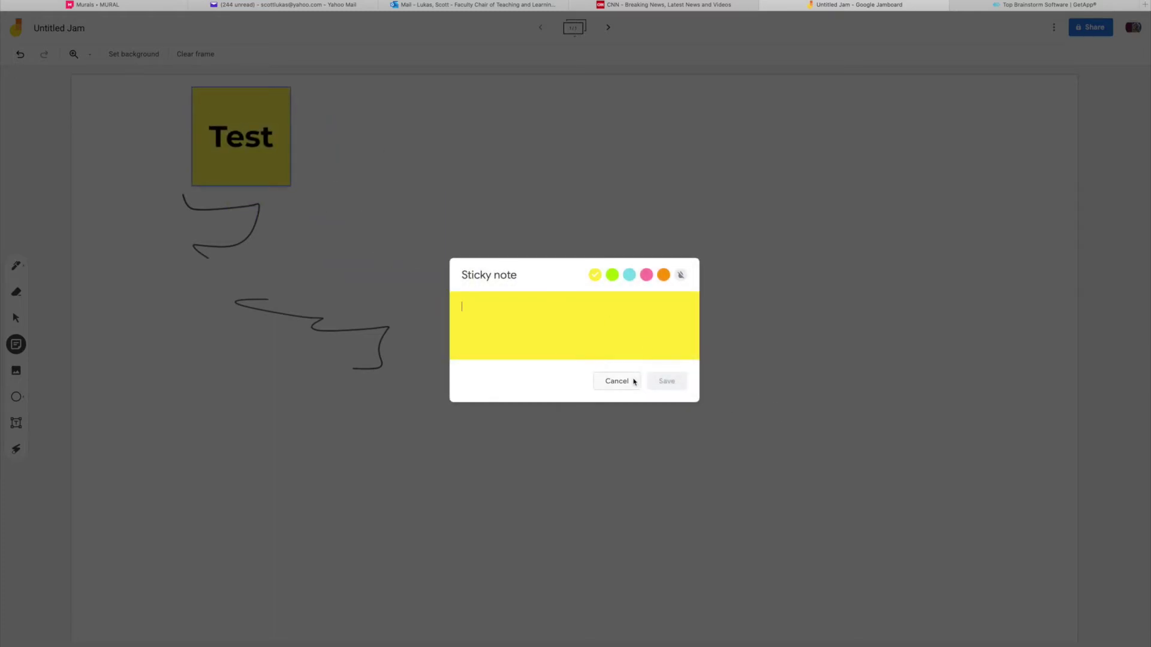
click(633, 382)
drag(268, 157, 577, 344)
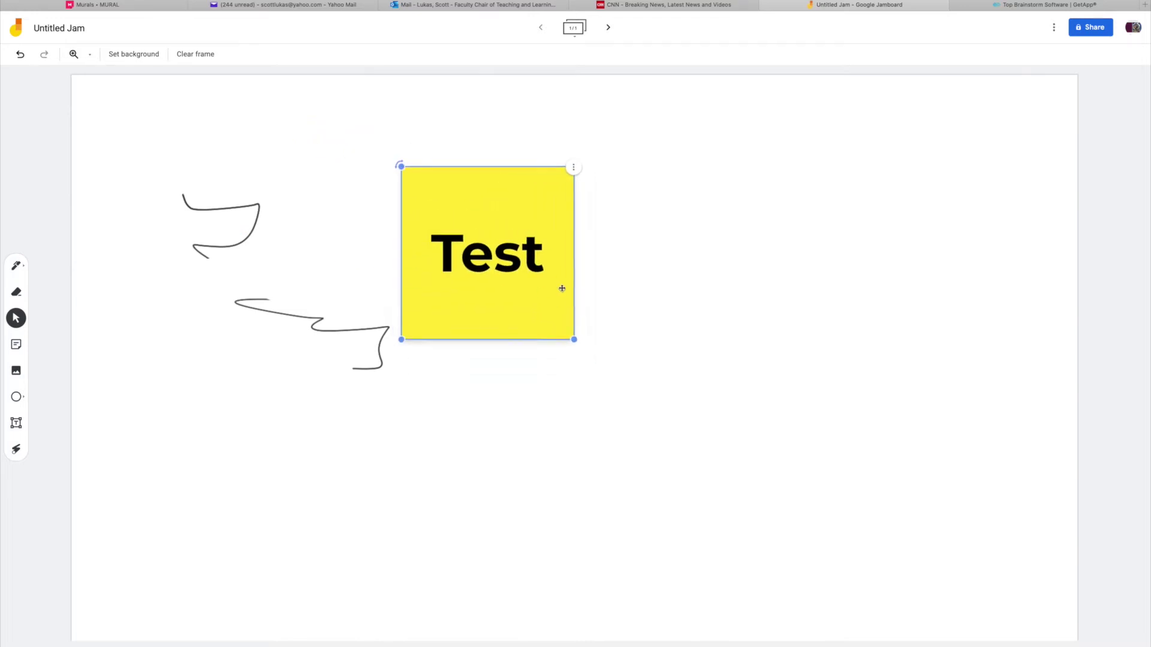
drag(547, 287, 678, 265)
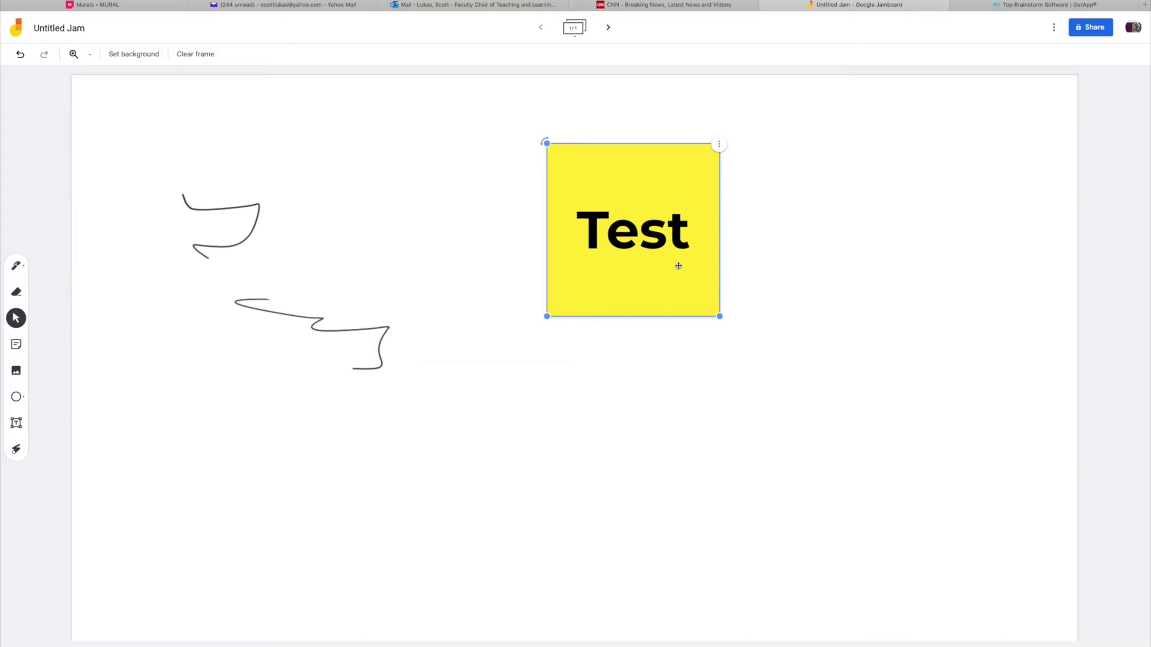
drag(678, 265, 672, 277)
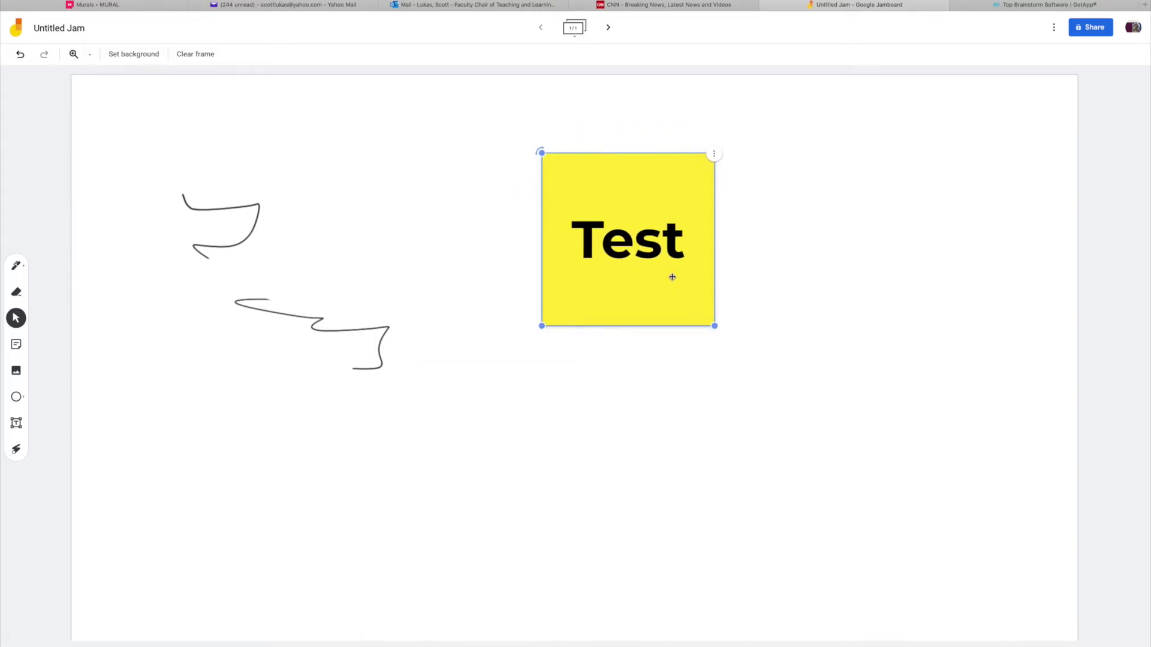
click(15, 371)
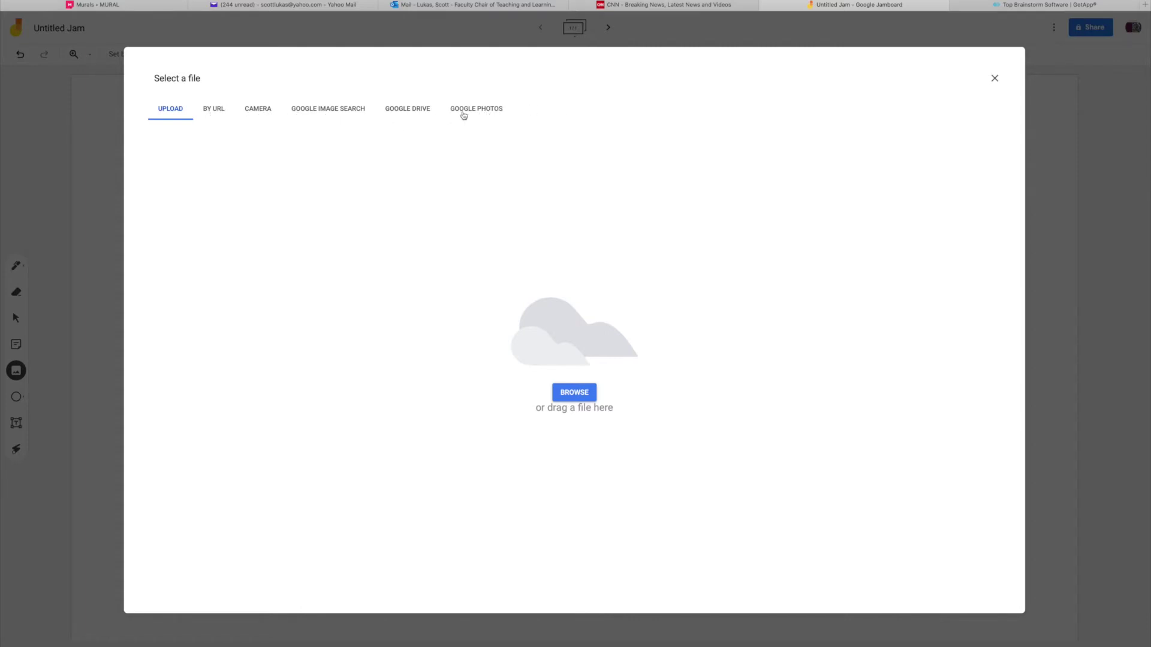
Draw an outlined ellipse and move it below the Test sticky note.
click(994, 79)
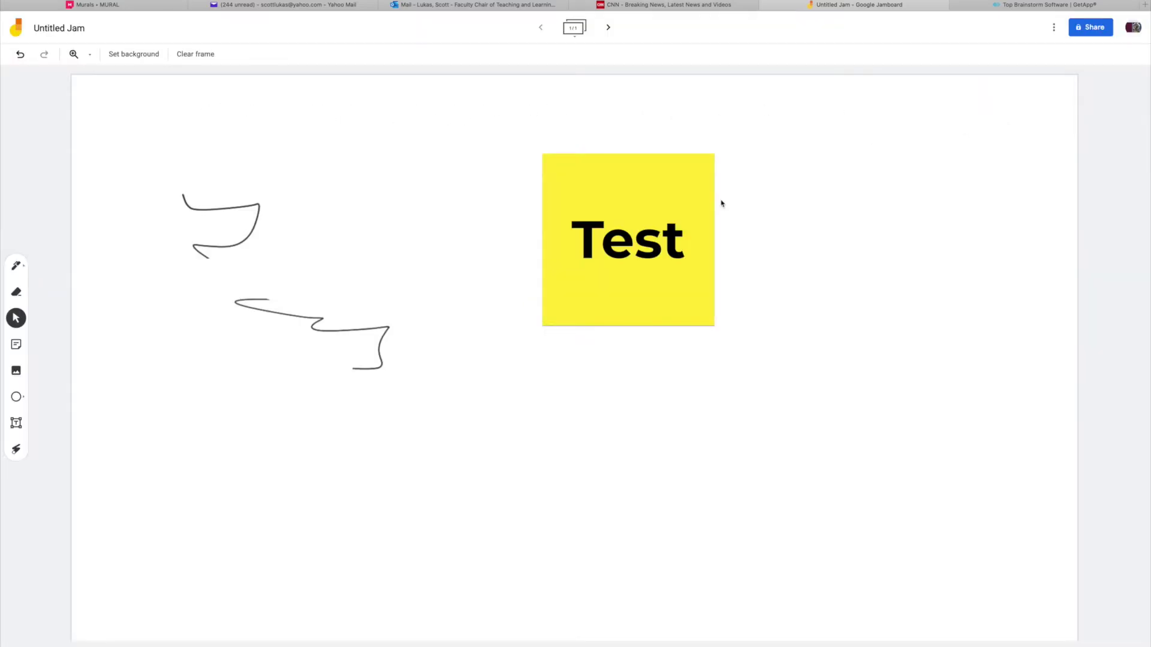
click(18, 398)
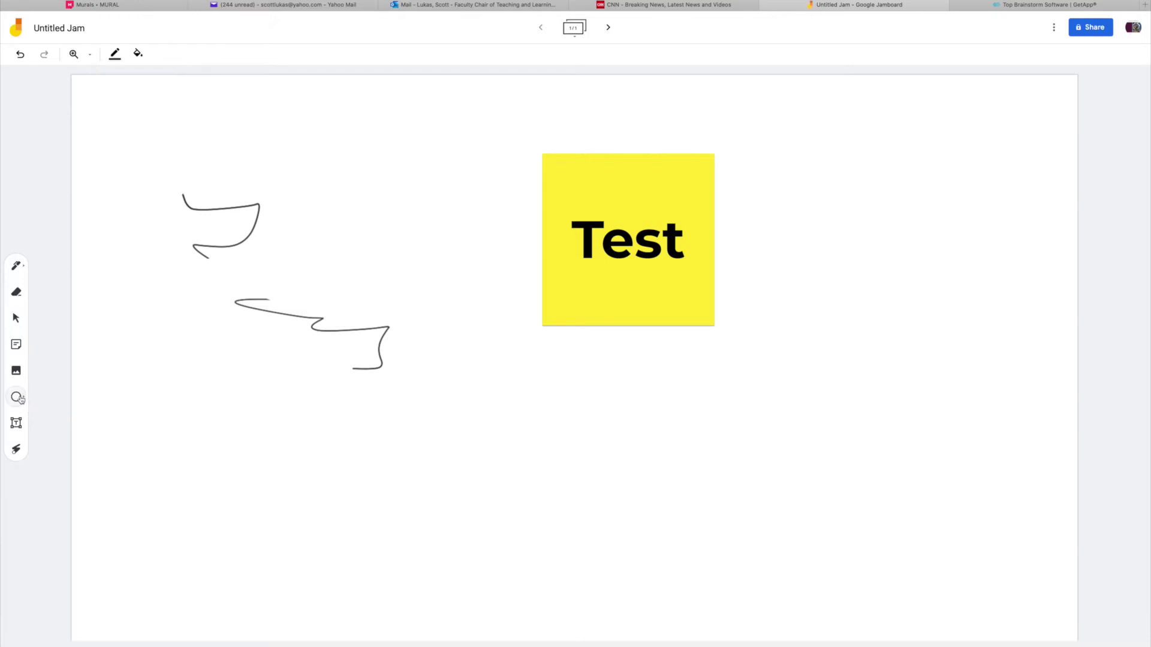
mouse_move(115, 379)
mouse_down()
mouse_move(295, 450)
mouse_move(329, 543)
mouse_up()
drag(264, 477, 411, 453)
drag(750, 477, 812, 450)
click(17, 397)
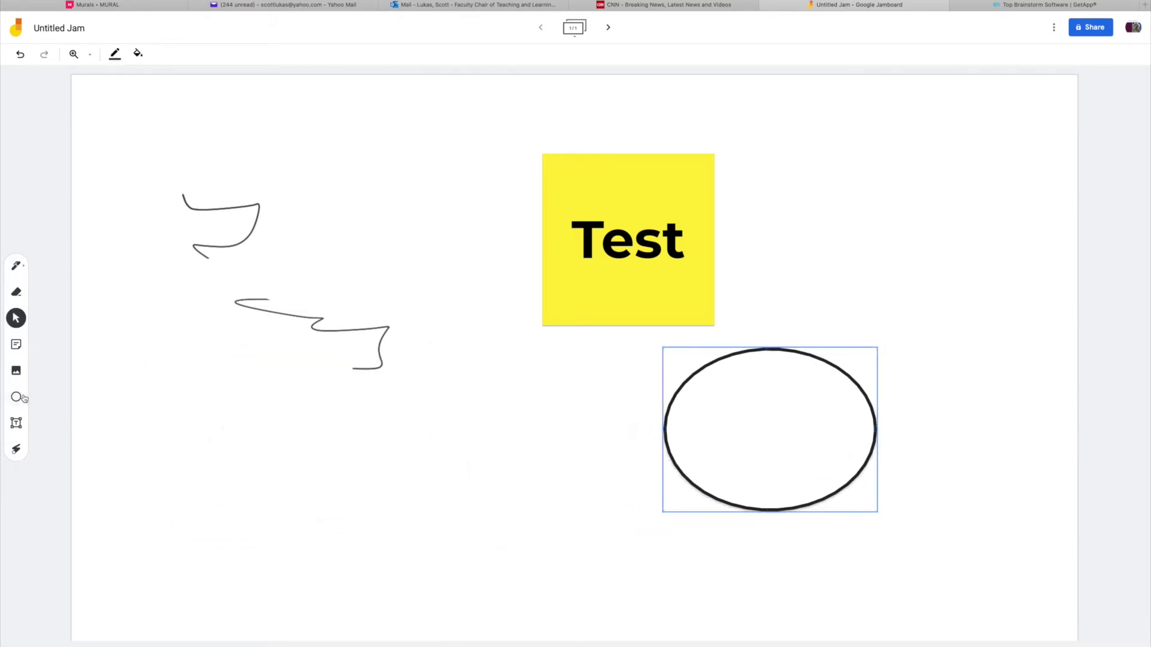
click(16, 370)
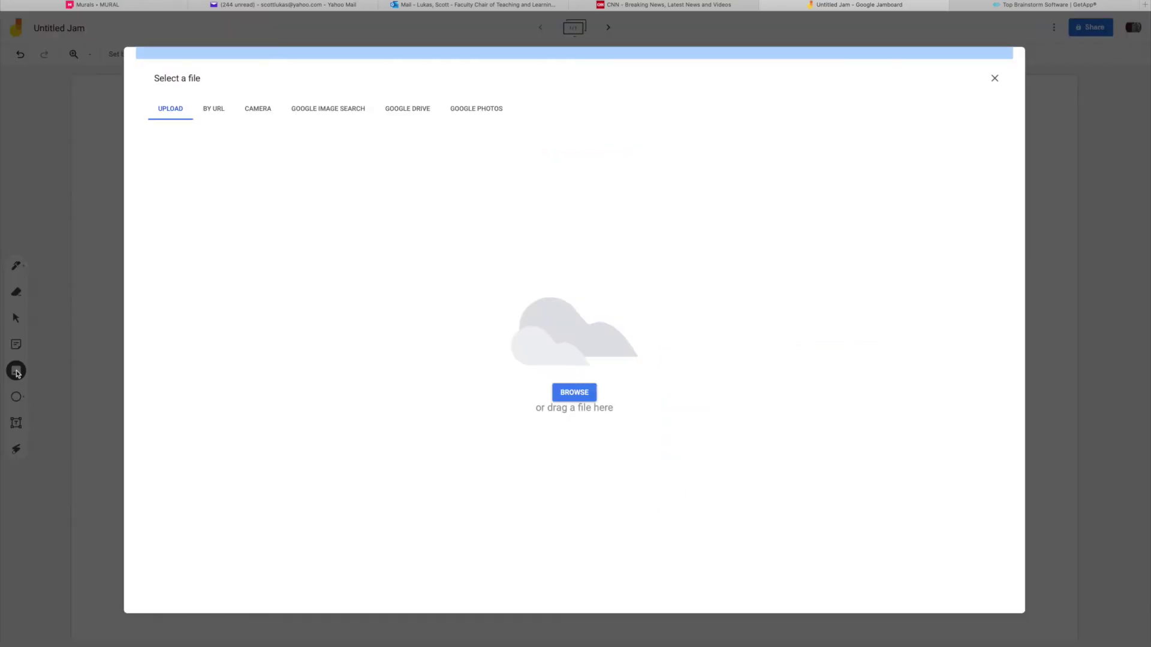
click(995, 78)
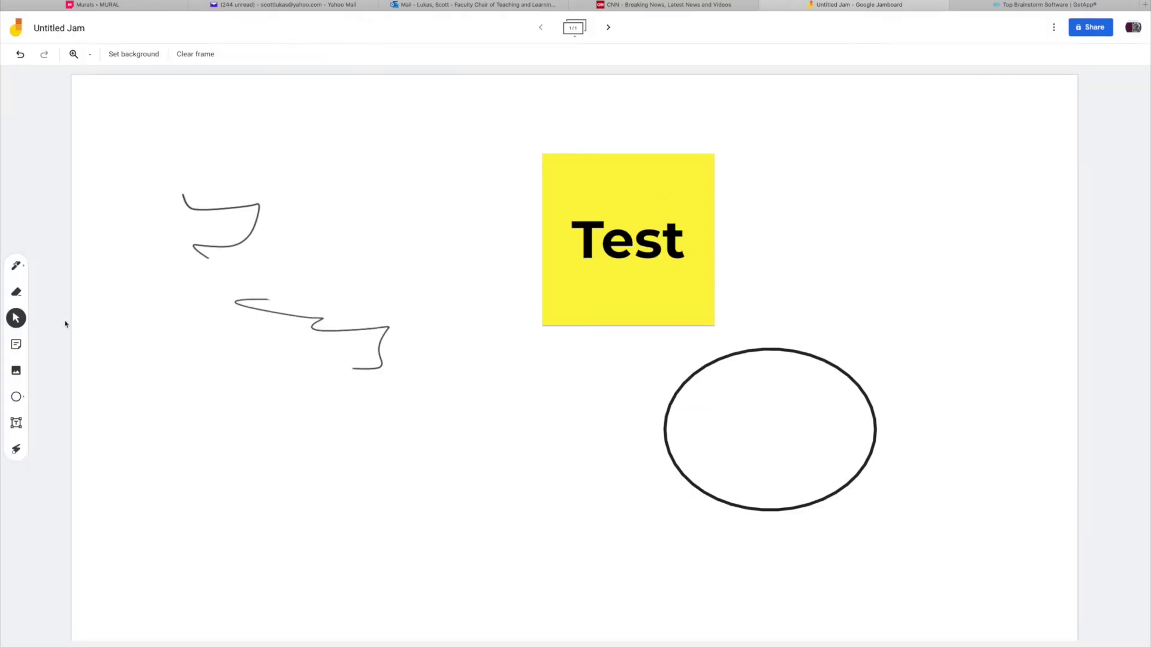
click(17, 292)
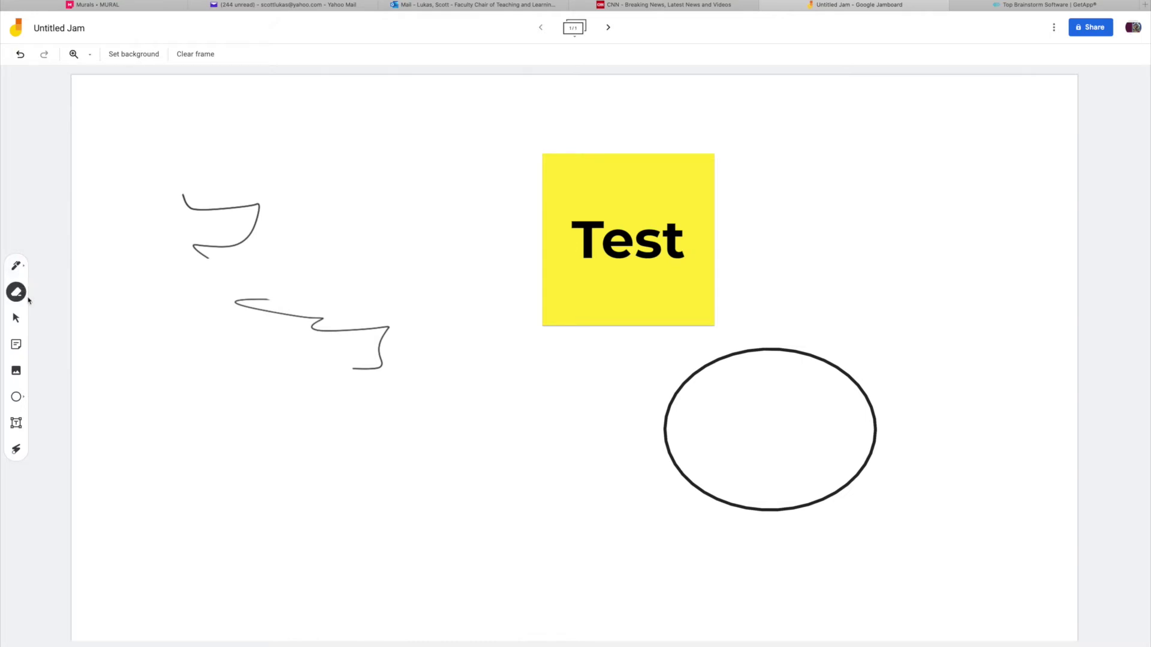
Draw a triangle below the scribbles and duplicate it from its options menu.
click(16, 398)
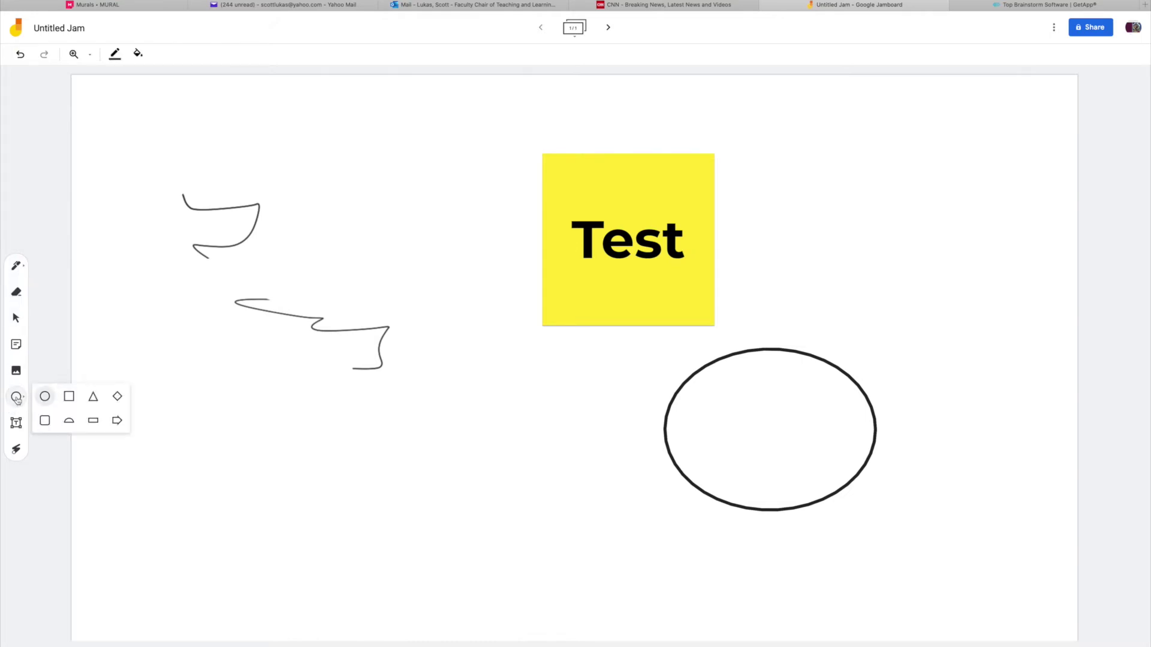
click(92, 397)
drag(351, 412, 477, 520)
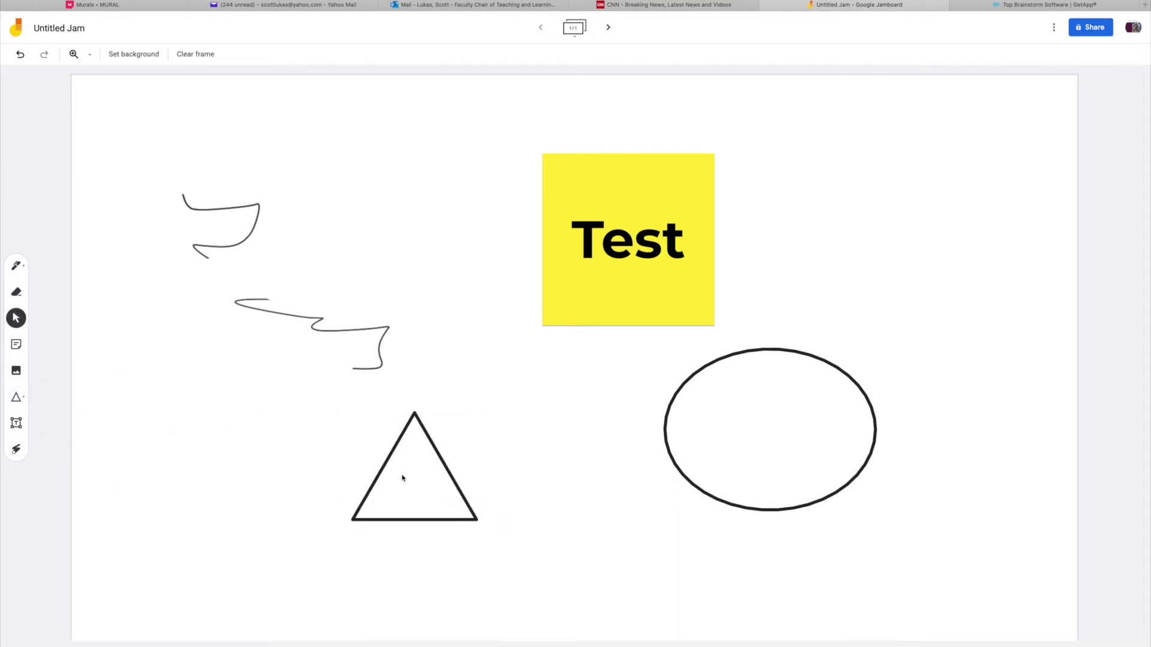
click(447, 471)
click(477, 411)
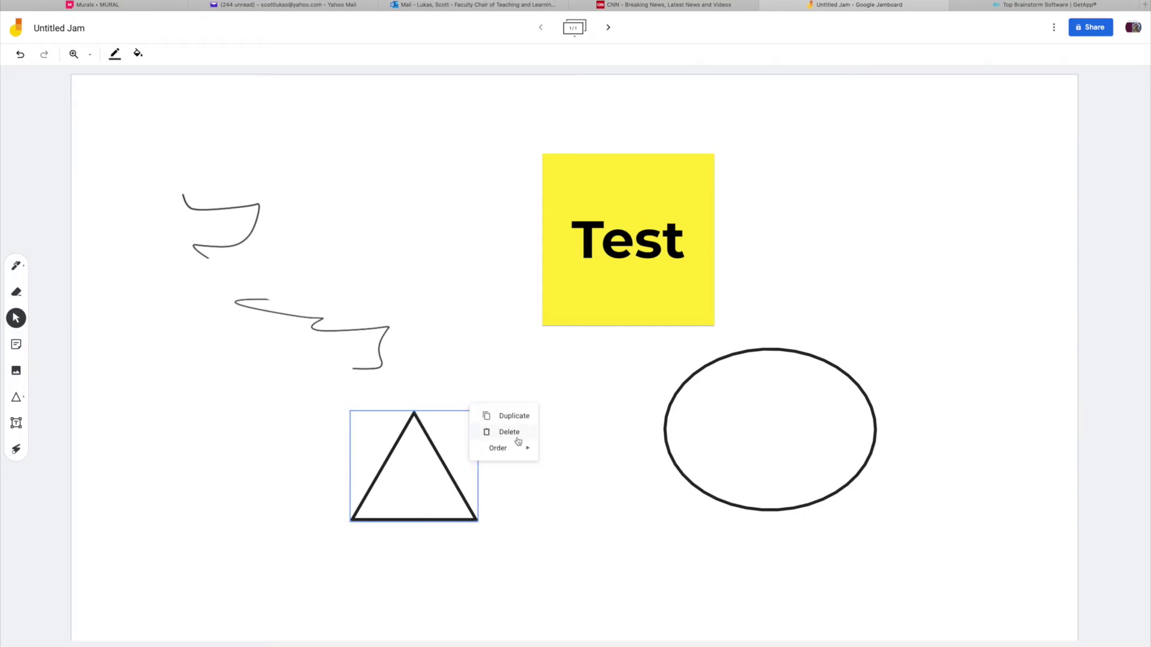
mouse_move(514, 454)
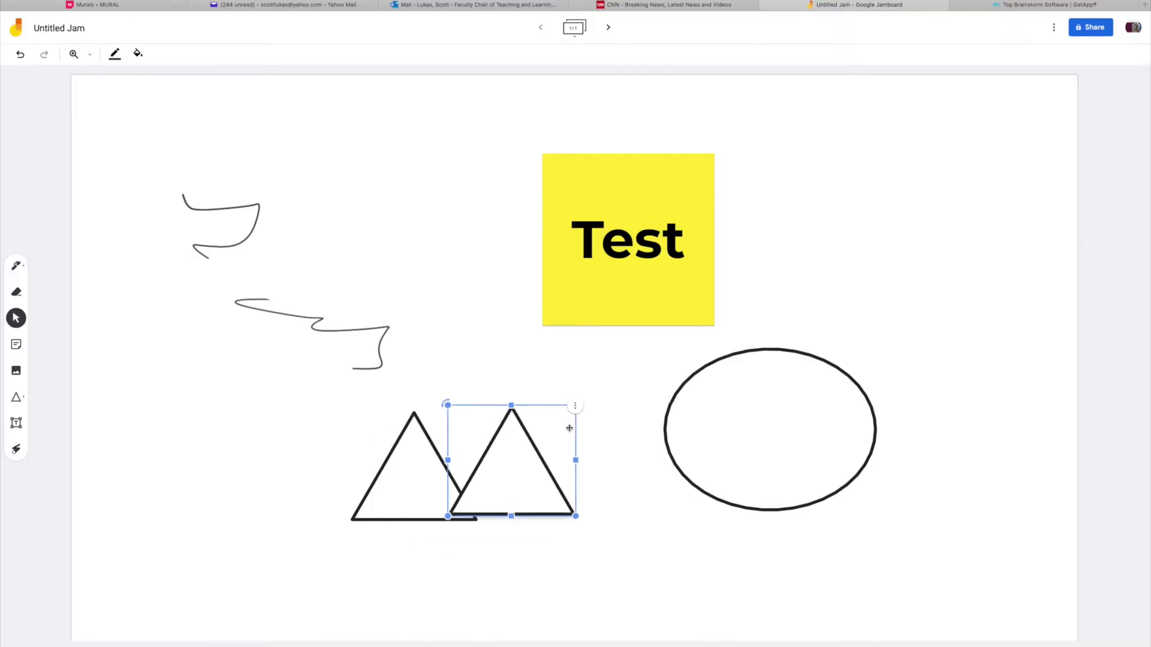
Move the copied triangle up and right, tilting it slightly clockwise.
drag(557, 470, 592, 445)
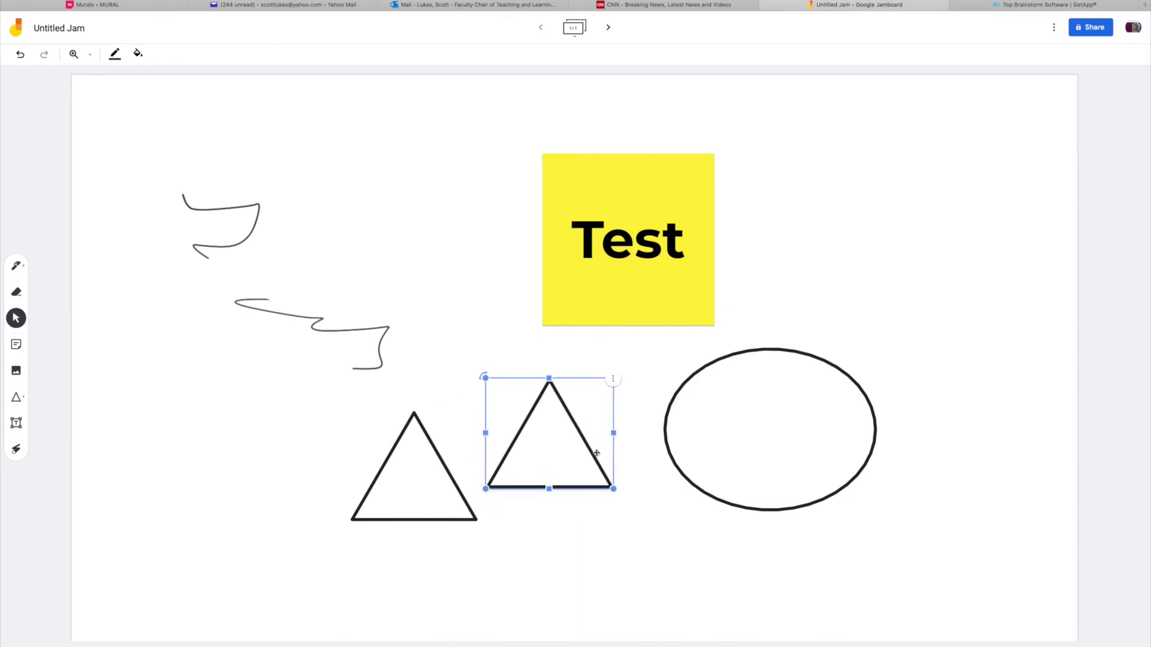
mouse_move(485, 377)
mouse_down()
mouse_move(472, 401)
mouse_move(490, 372)
mouse_up()
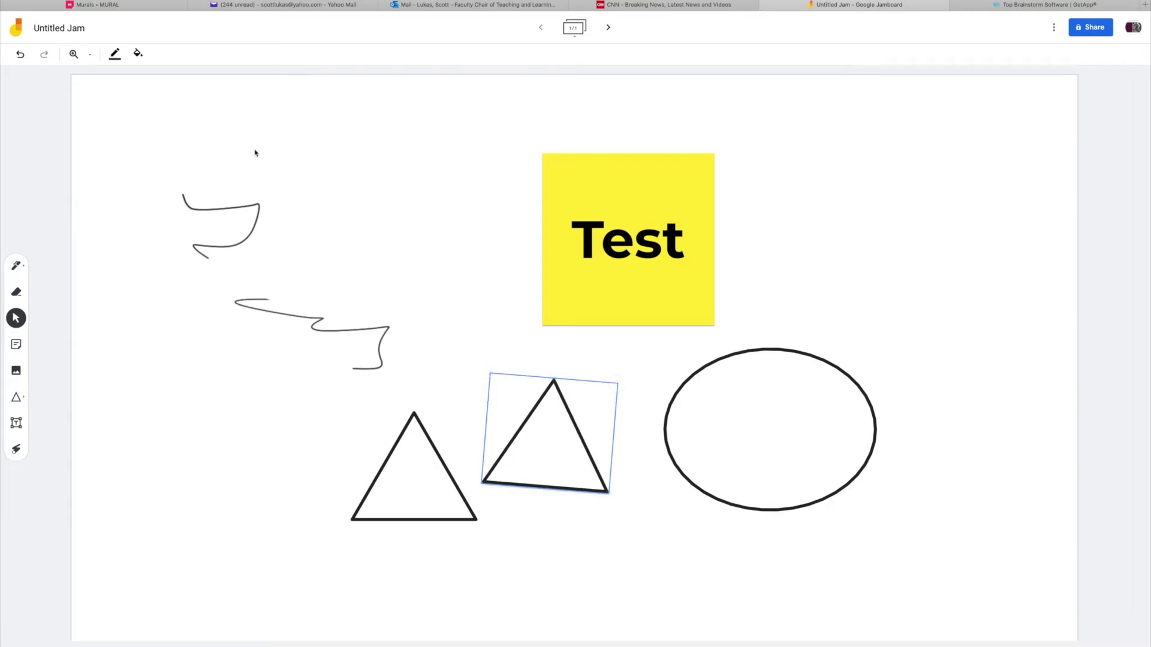
drag(586, 441, 591, 431)
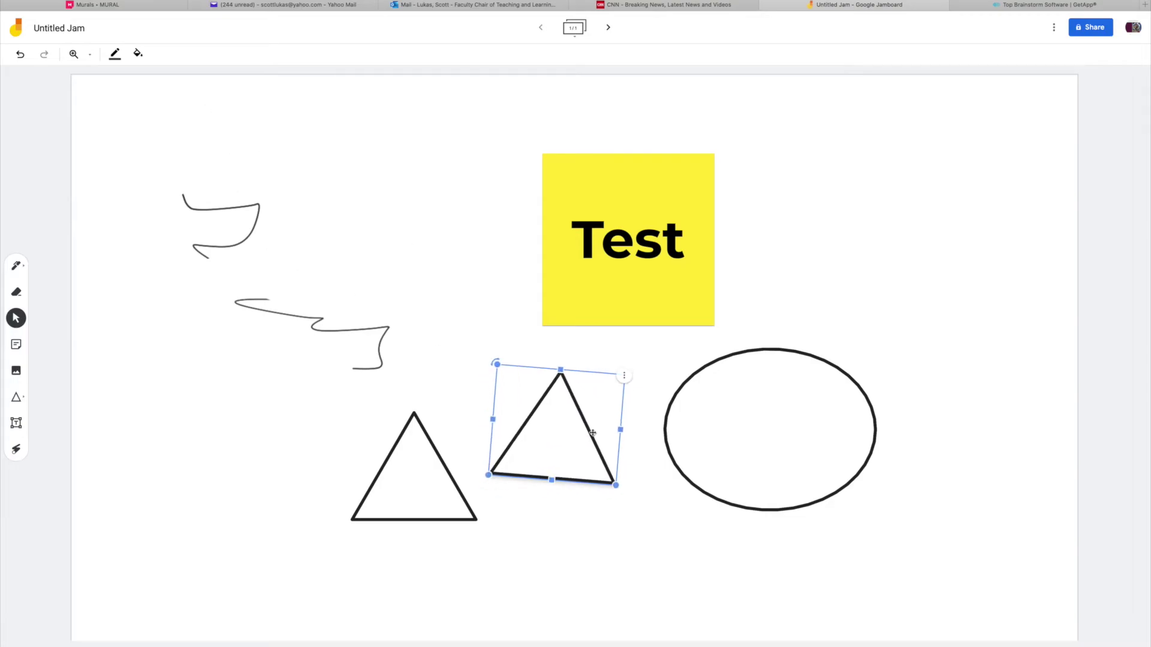
Fill the second triangle light blue and give it a teal outline.
click(143, 55)
click(165, 76)
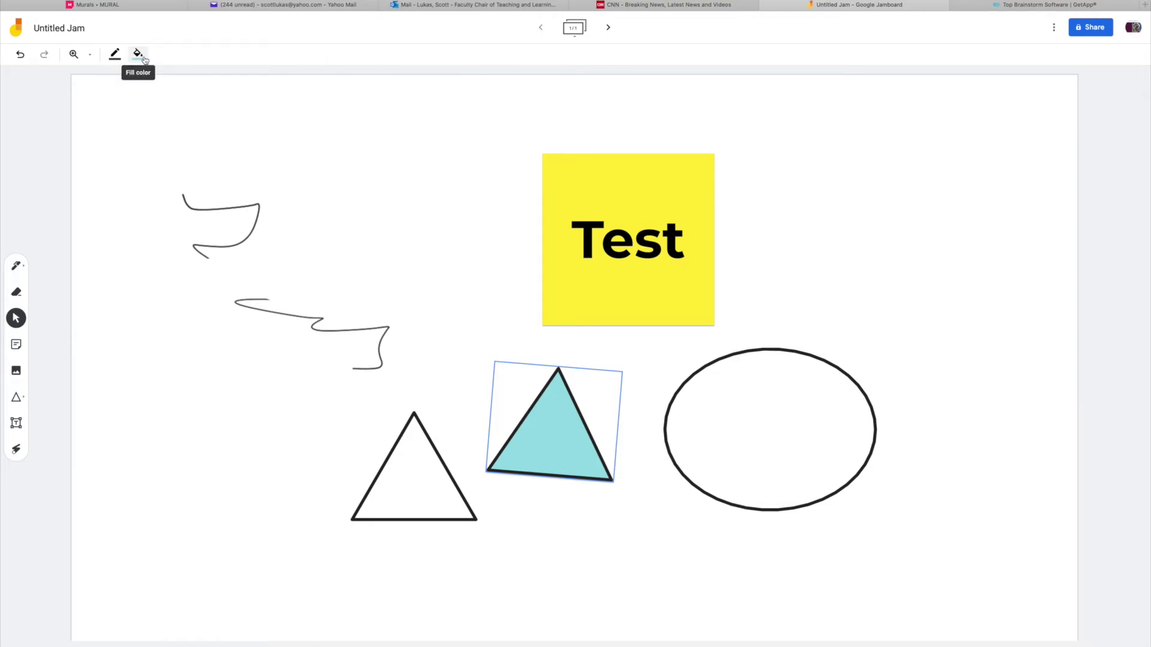
click(115, 54)
click(141, 78)
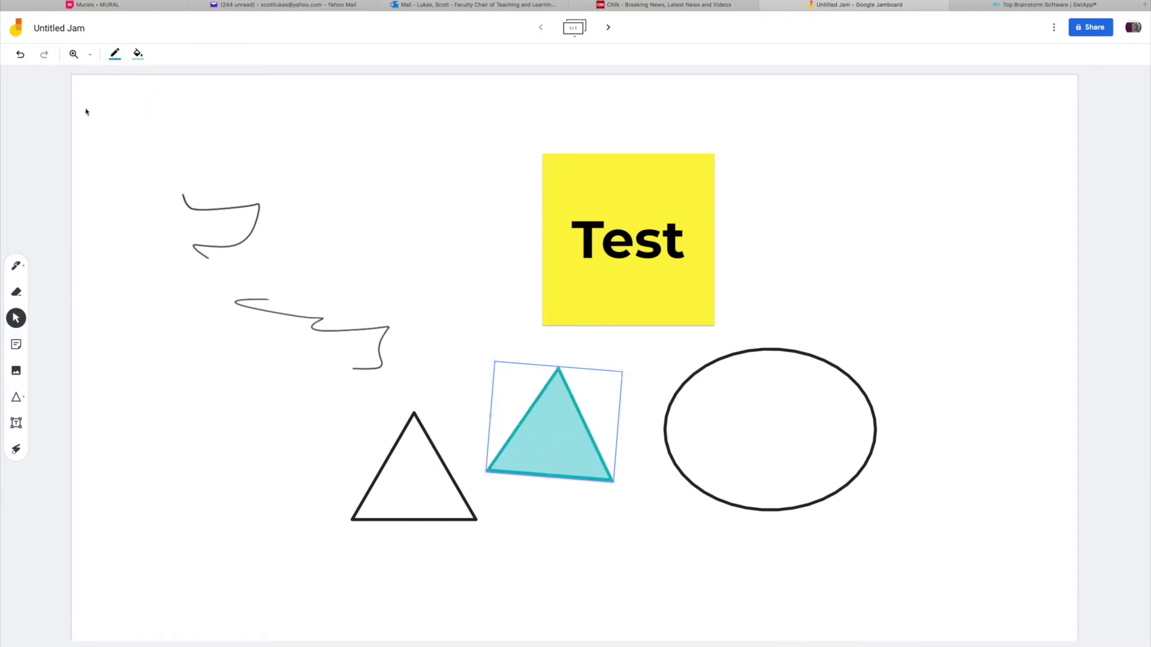
click(91, 55)
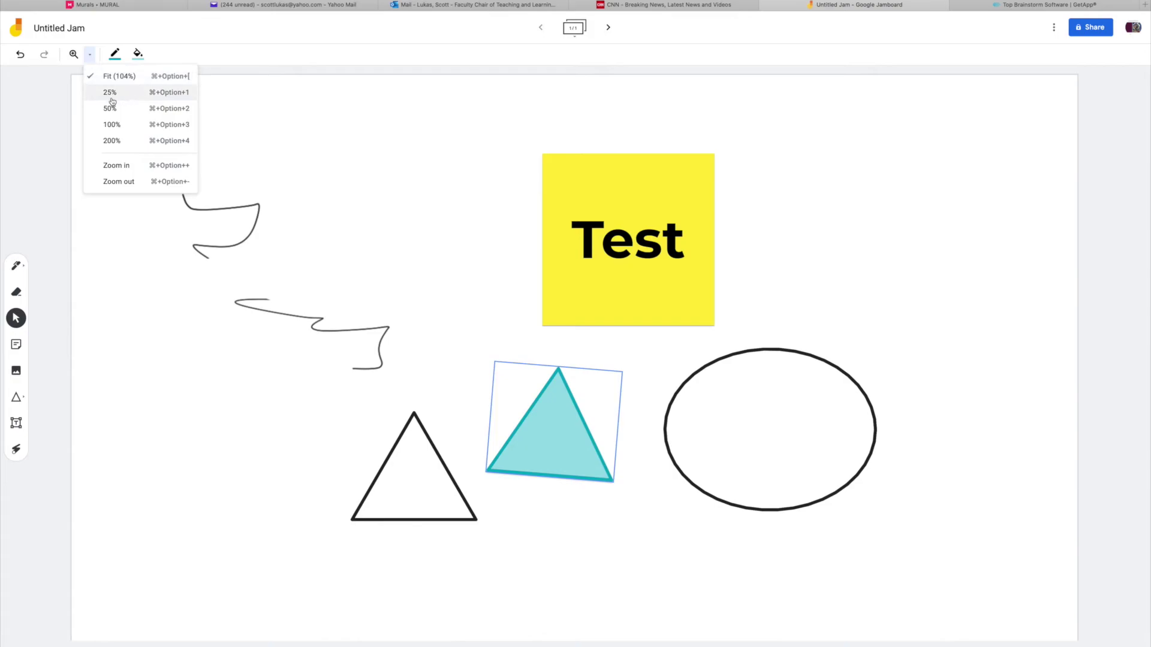
Add a text box reading 'Test' to the left of the triangle.
click(142, 165)
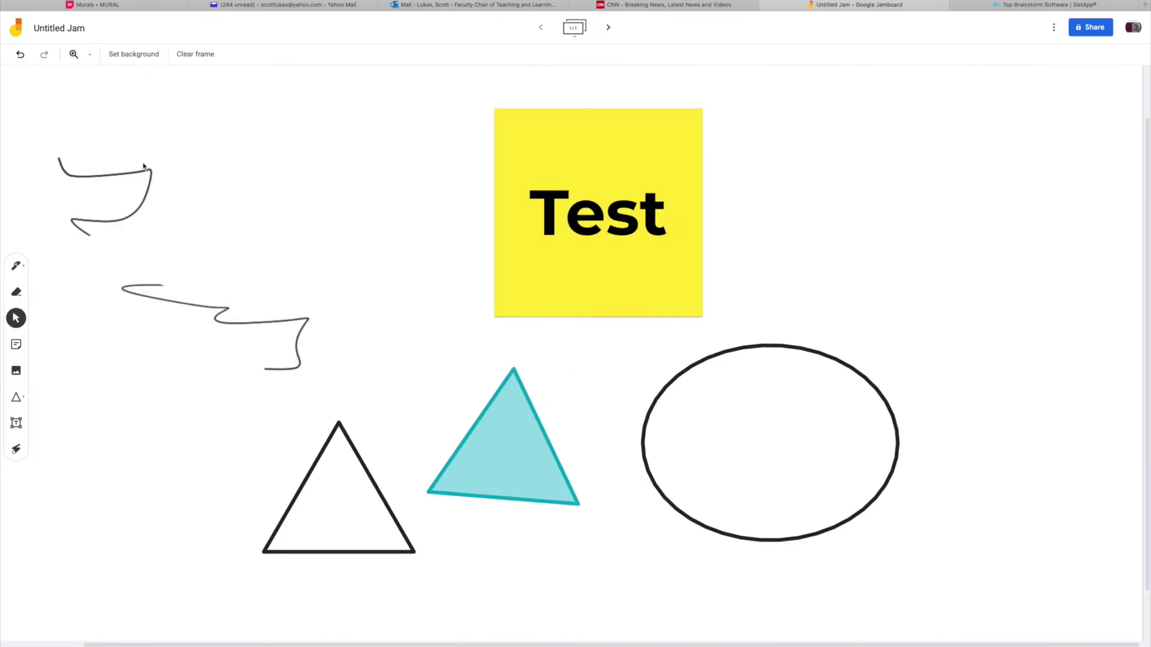
click(90, 57)
click(121, 179)
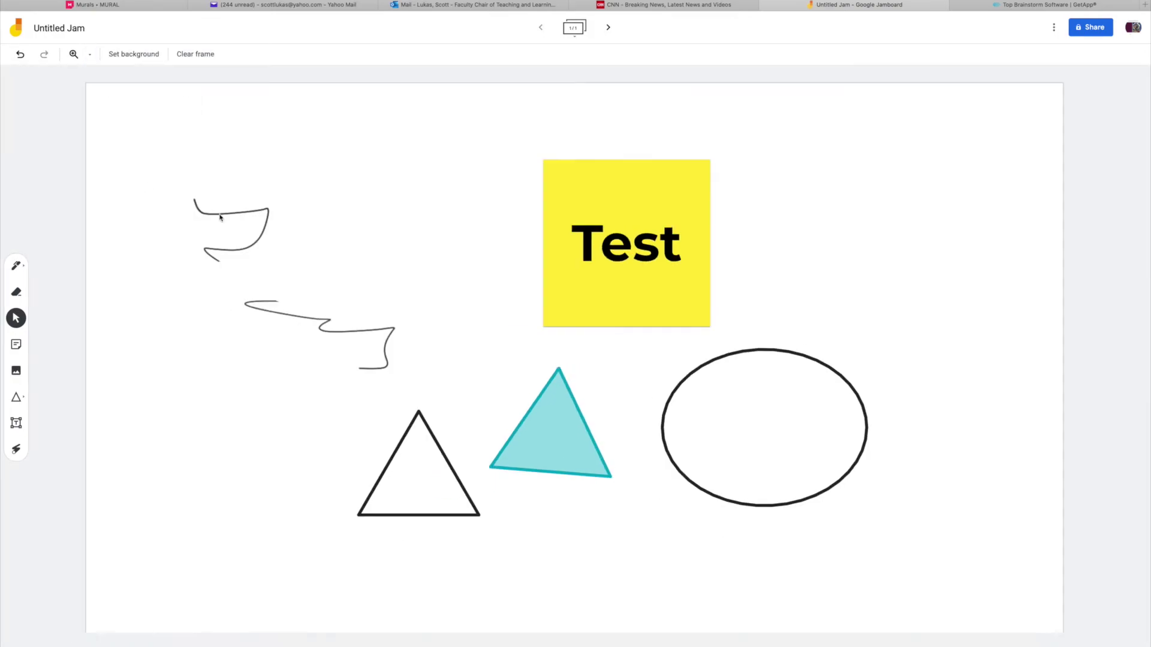
click(16, 423)
click(207, 387)
text(Test)
click(212, 409)
Try a black background and Clear frame, then undo the clearing.
click(128, 55)
click(222, 137)
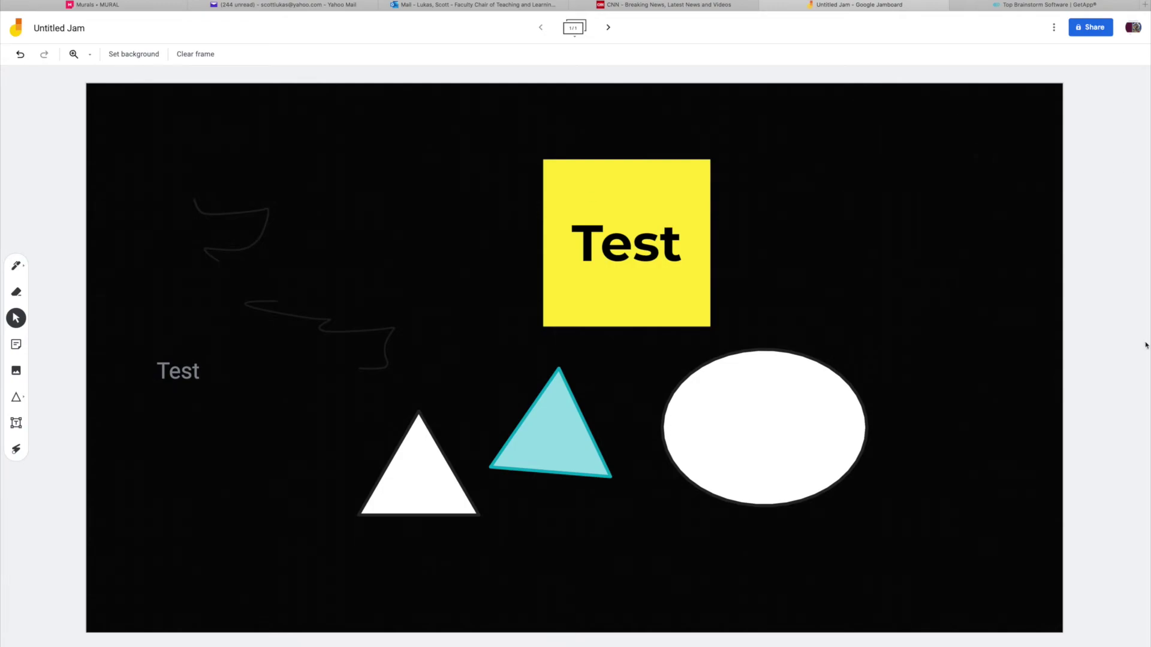
click(198, 57)
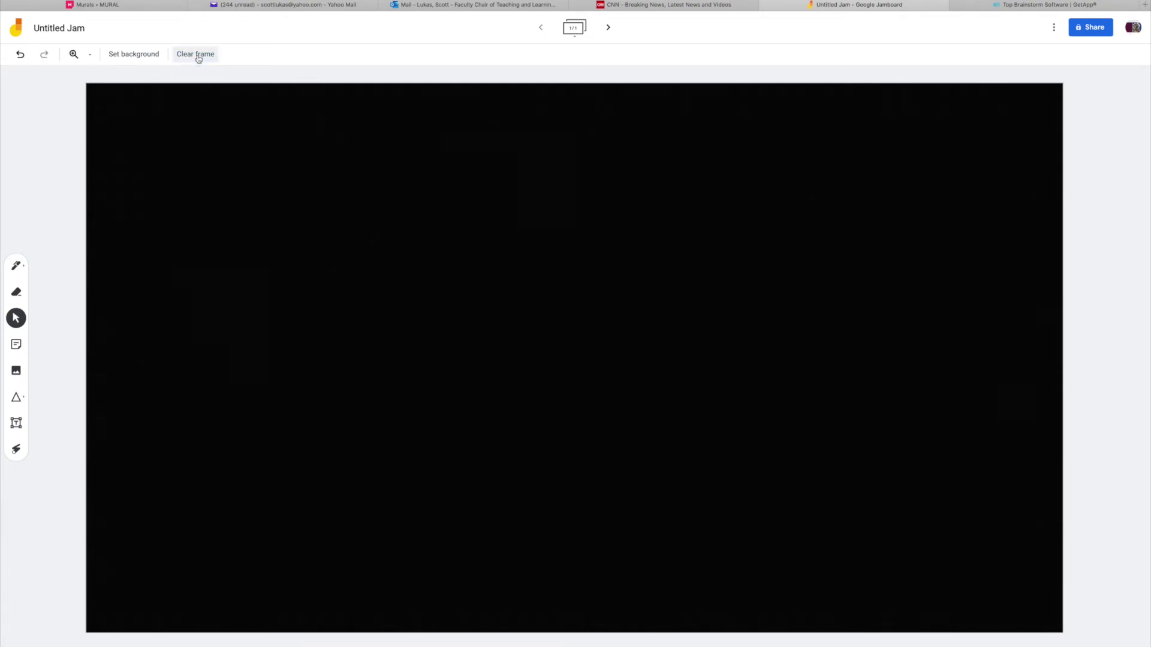
key(ctrl+z)
key(ctrl+z)
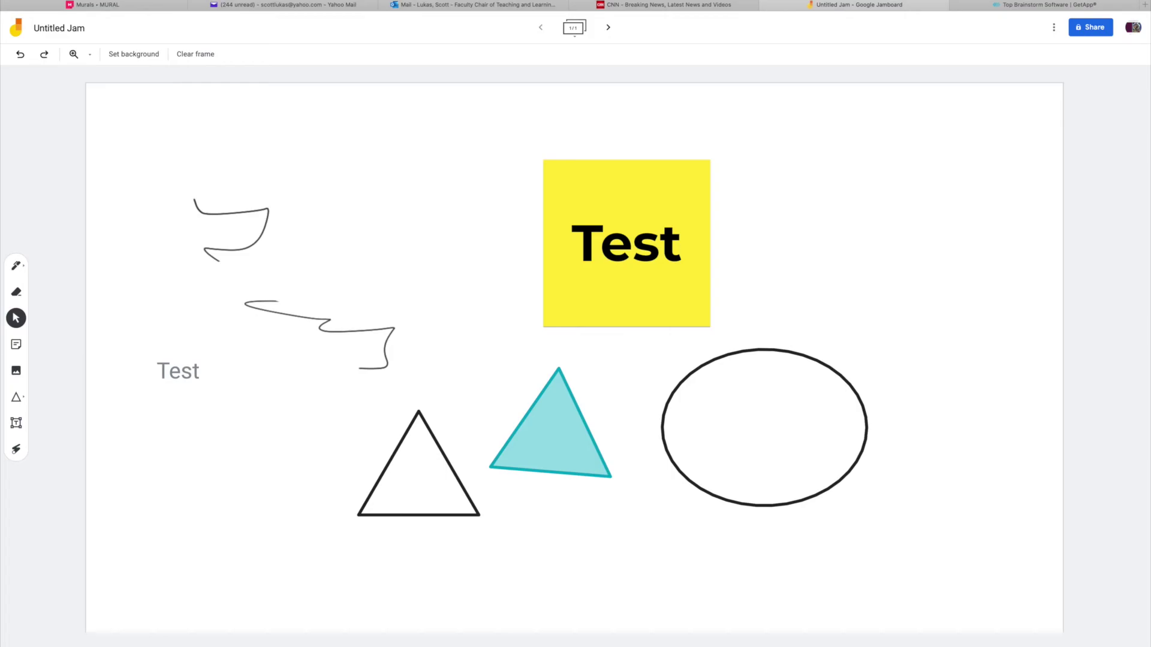
Trace a laser-pointer trail over the sticky note and shapes.
click(184, 382)
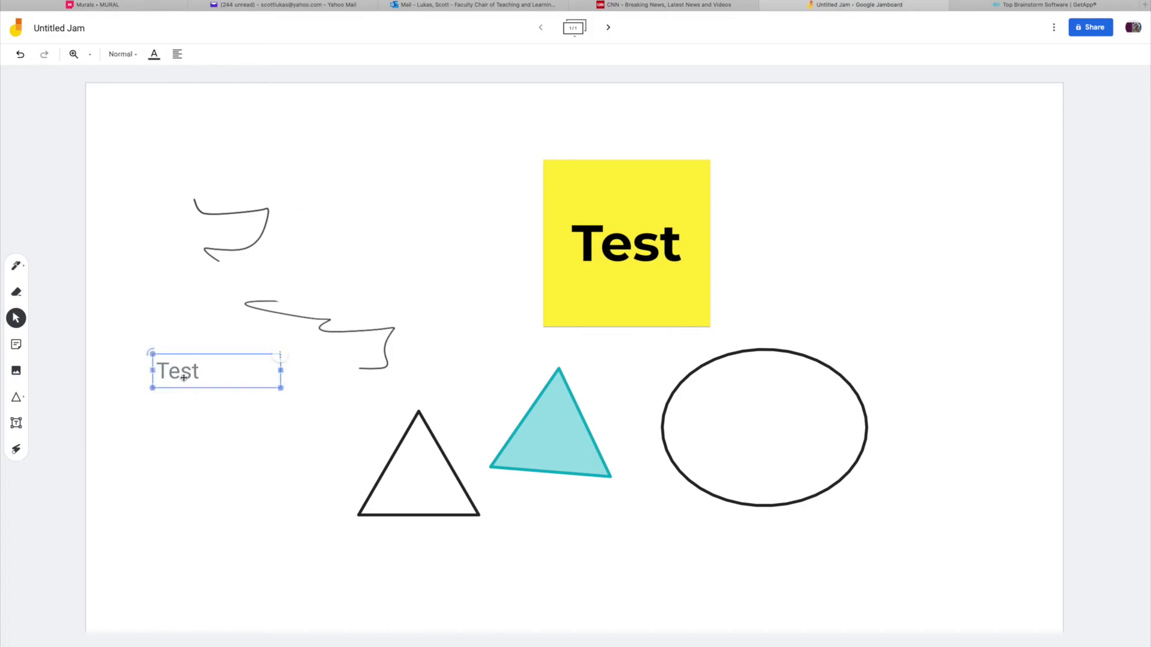
click(17, 451)
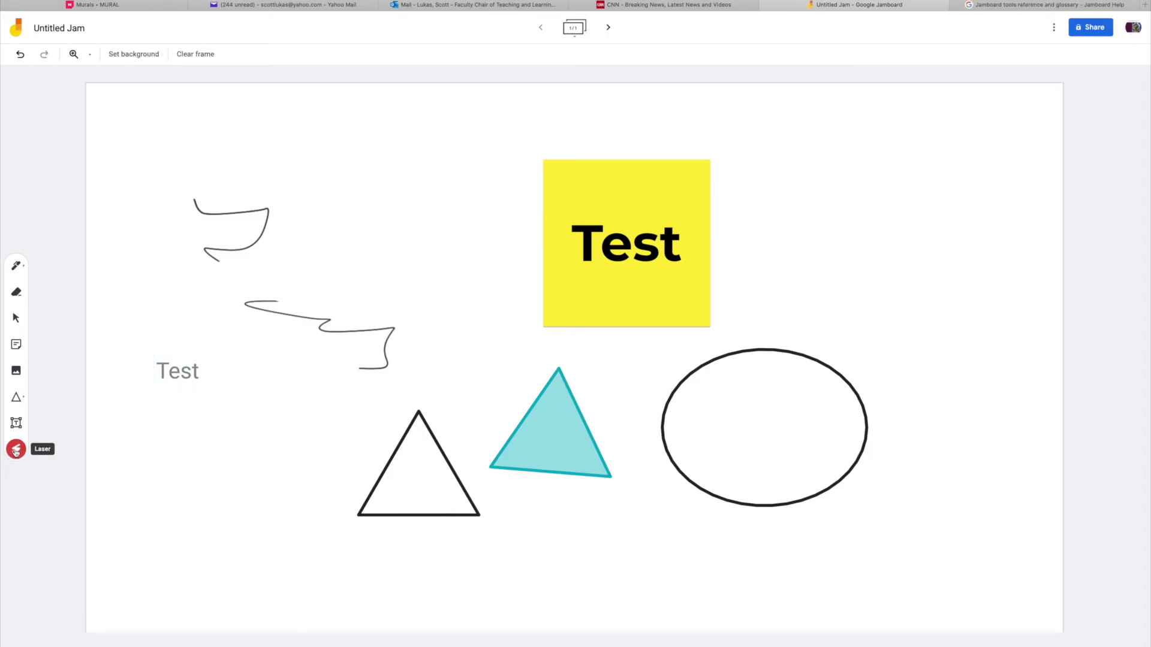
mouse_move(465, 240)
mouse_down()
mouse_move(321, 390)
mouse_move(791, 306)
mouse_move(425, 213)
mouse_up()
Open and close the Share dialog, then trace laser trails beneath the shapes and around the teal triangle.
click(1086, 28)
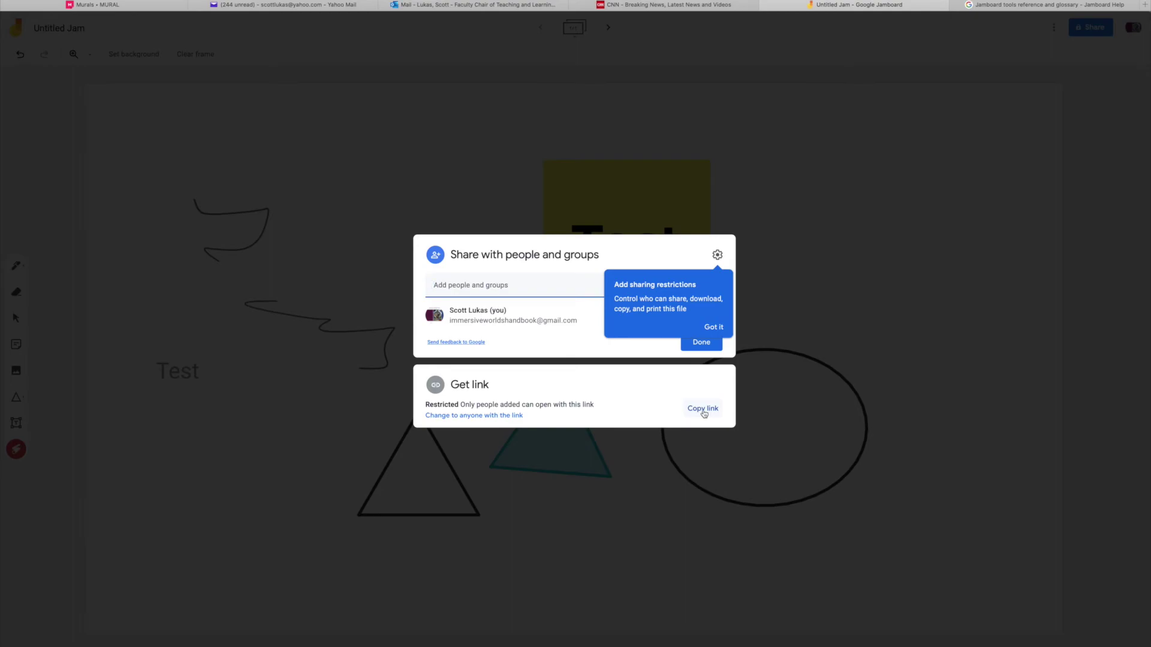
click(947, 266)
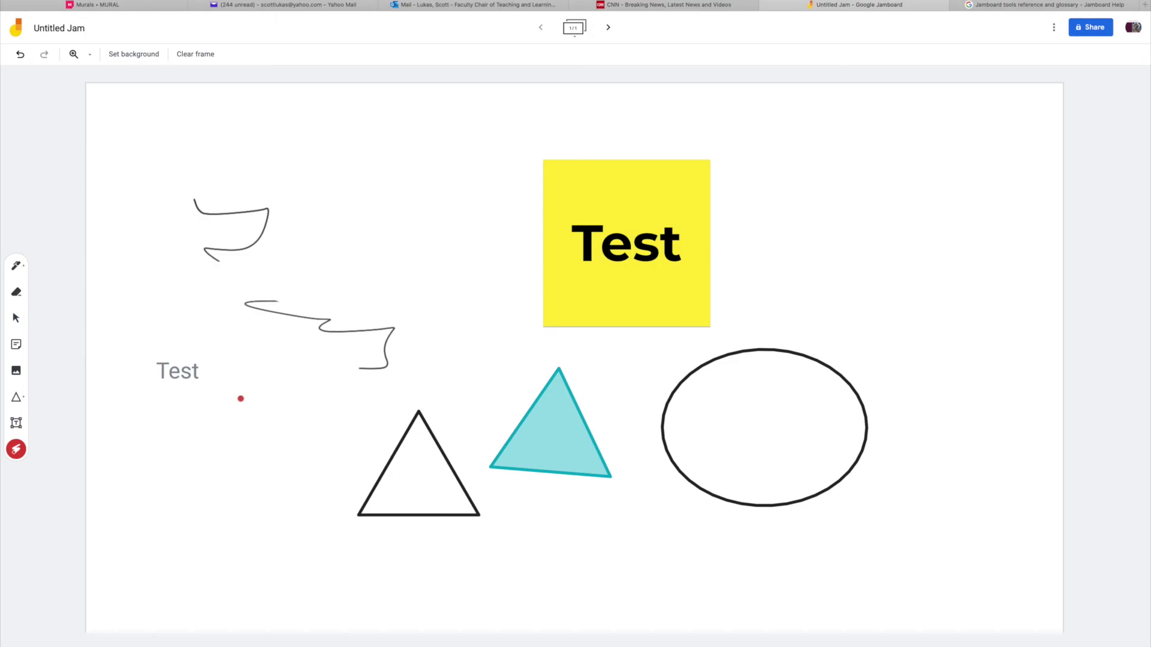
mouse_move(557, 174)
mouse_down()
mouse_move(760, 452)
mouse_move(937, 231)
mouse_up()
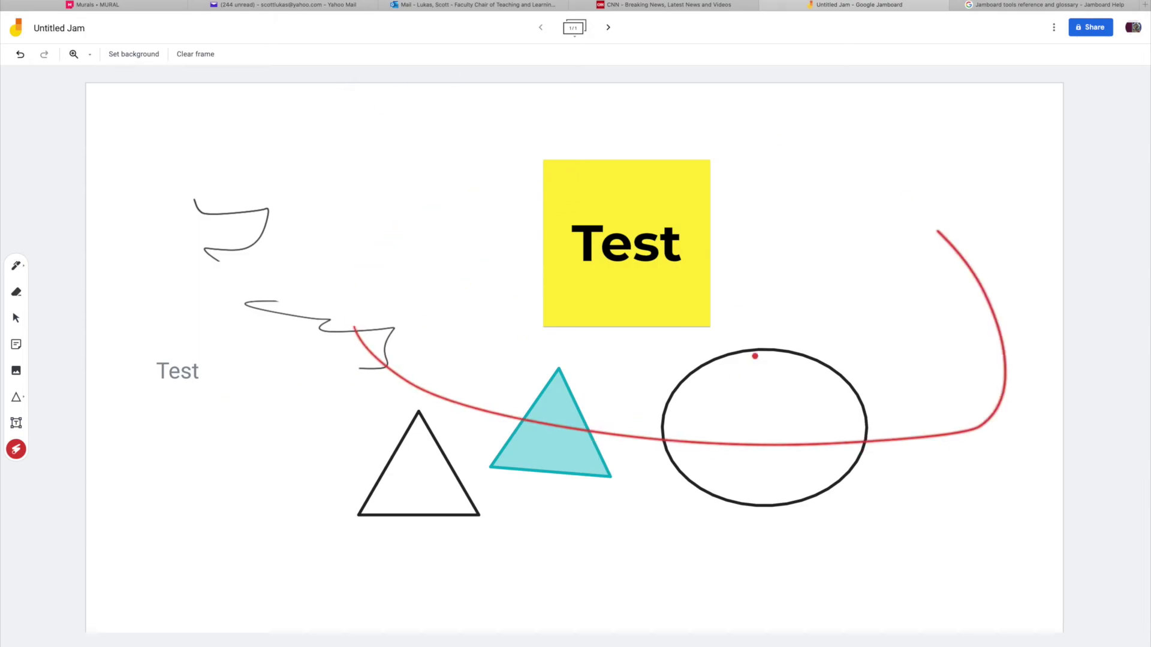
mouse_move(587, 361)
mouse_down()
mouse_move(616, 476)
mouse_move(510, 323)
mouse_up()
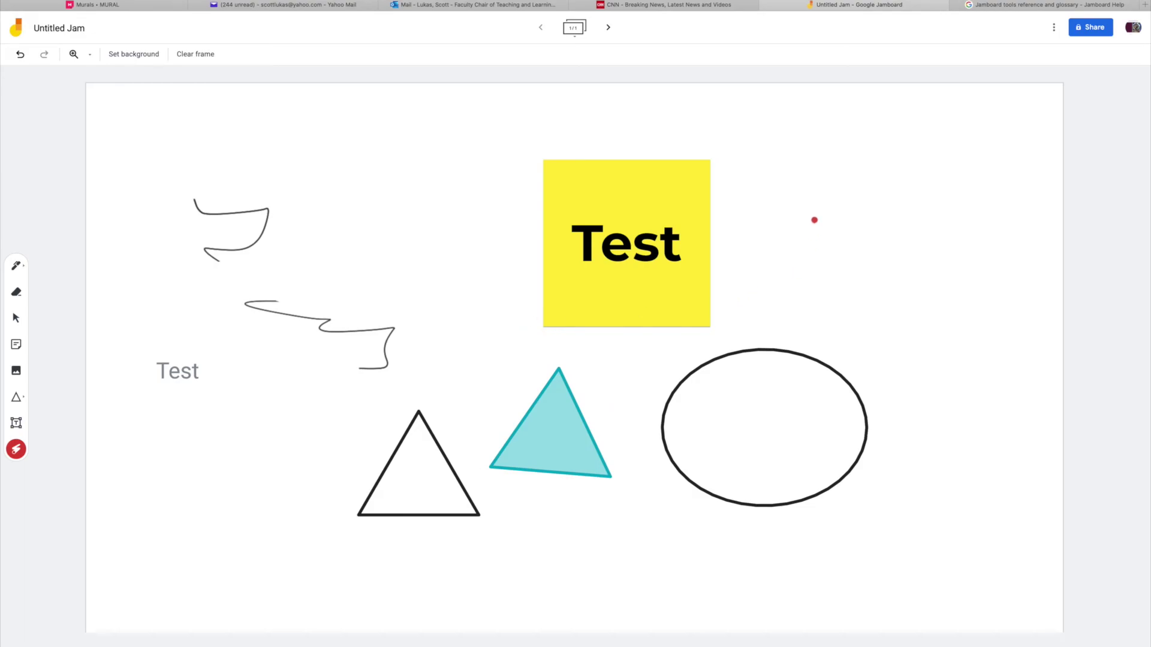
click(1007, 9)
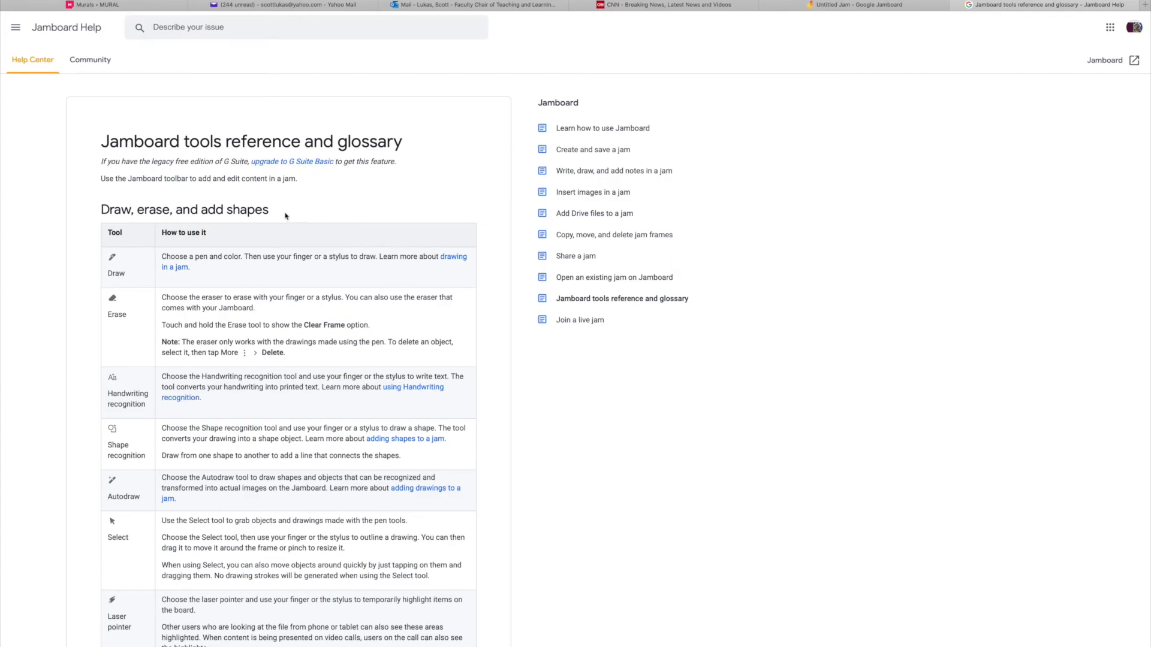
scroll(265, 247, down, 3)
scroll(266, 247, up, 3)
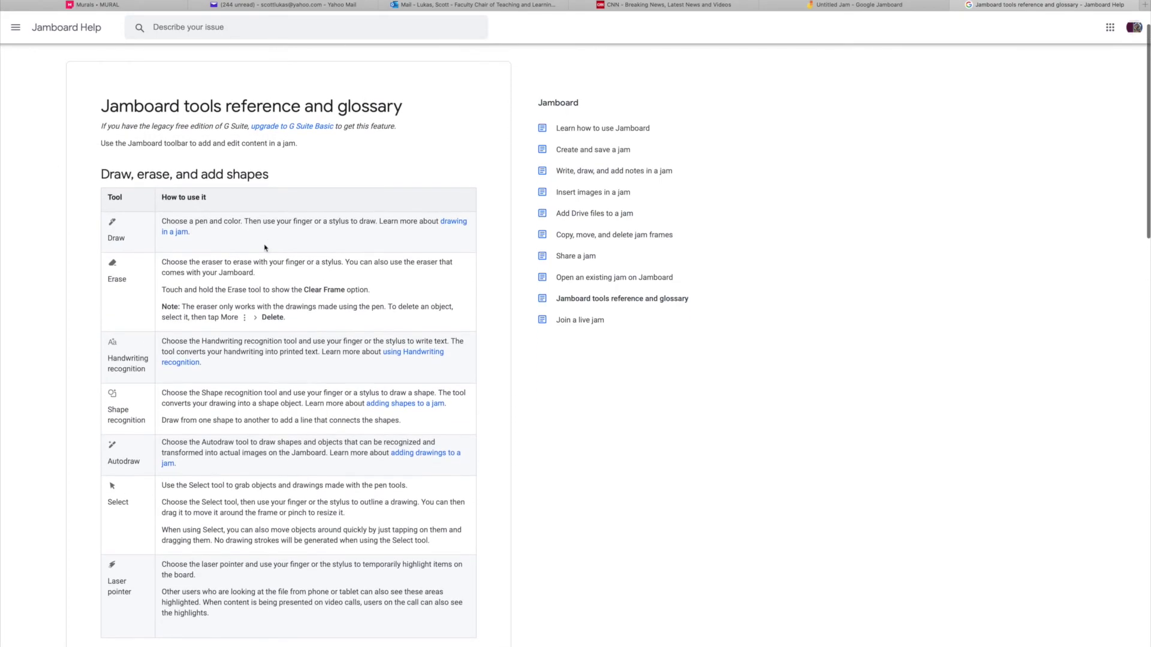
scroll(264, 245, down, 3)
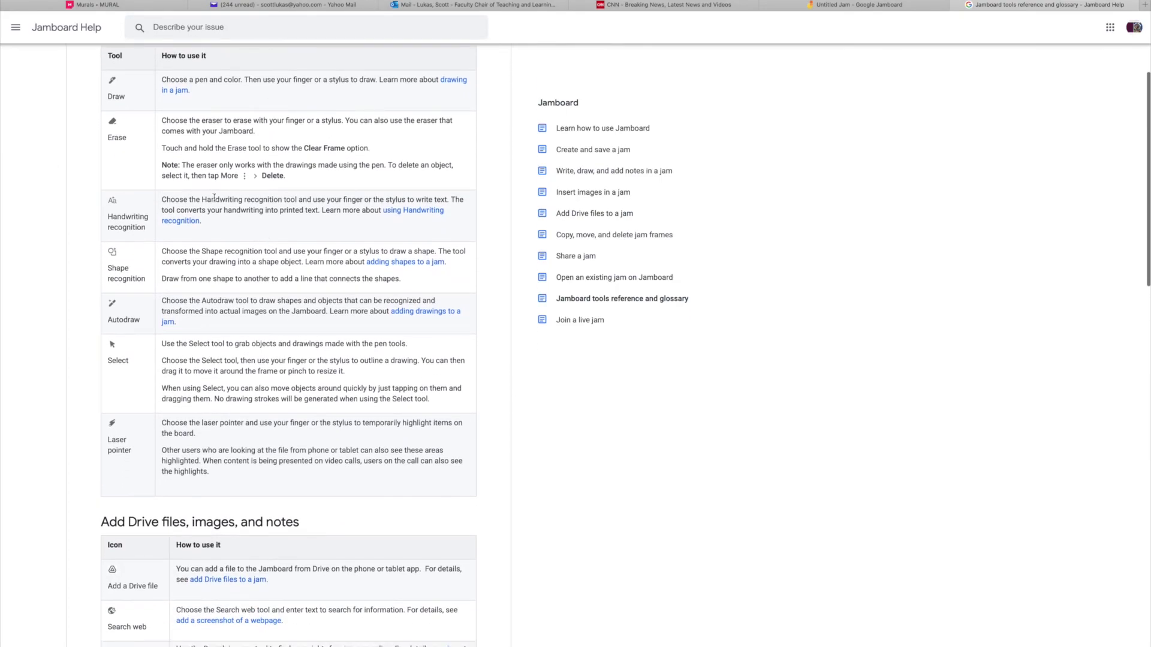
scroll(229, 271, down, 6)
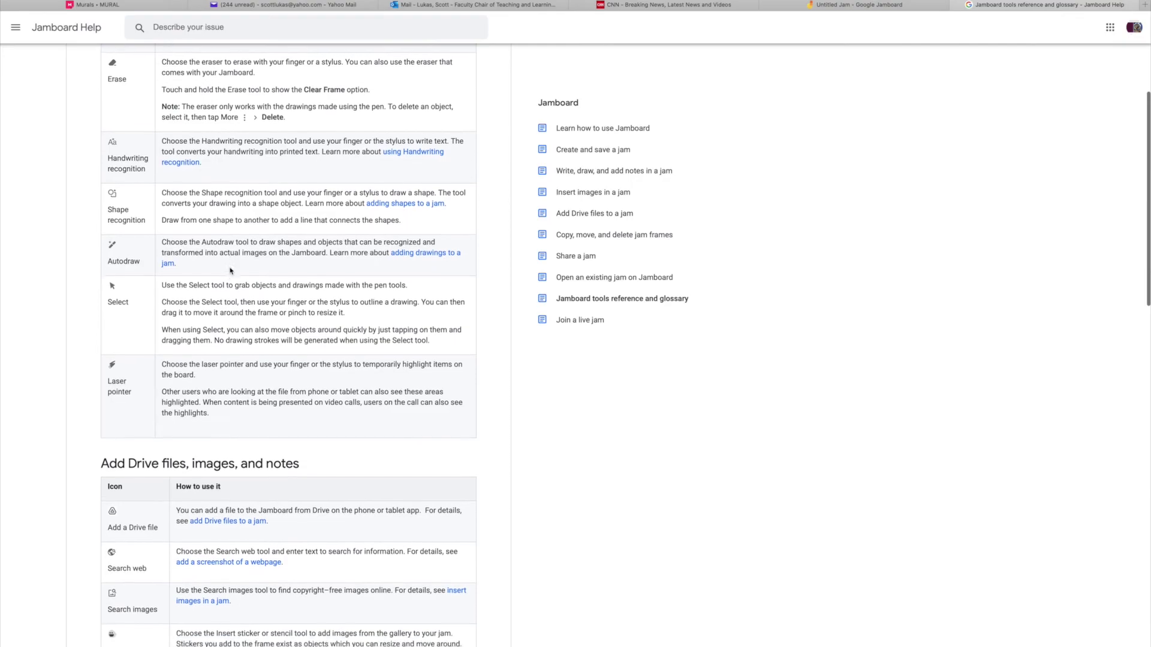
scroll(230, 268, down, 6)
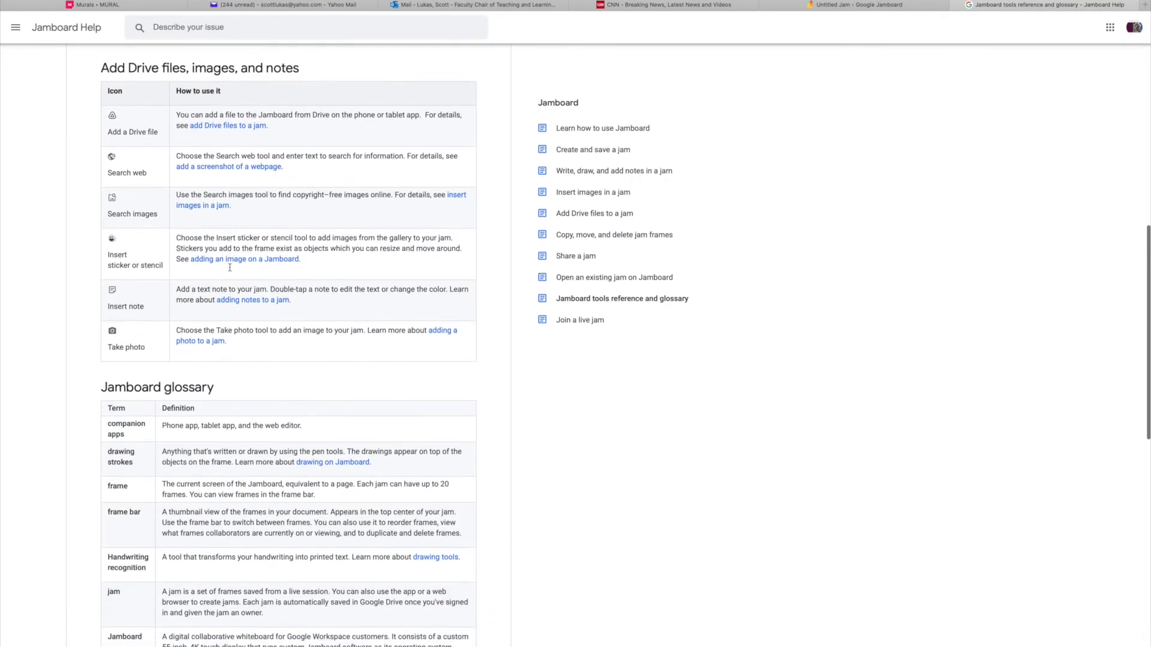
scroll(230, 271, down, 6)
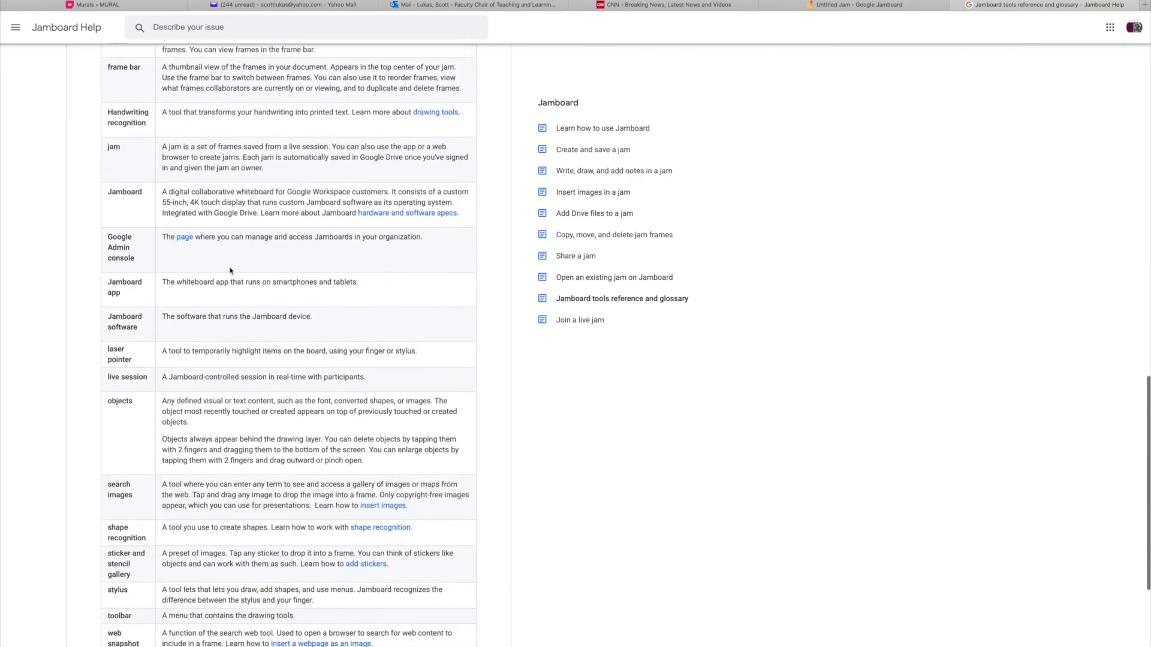
scroll(229, 271, up, 20)
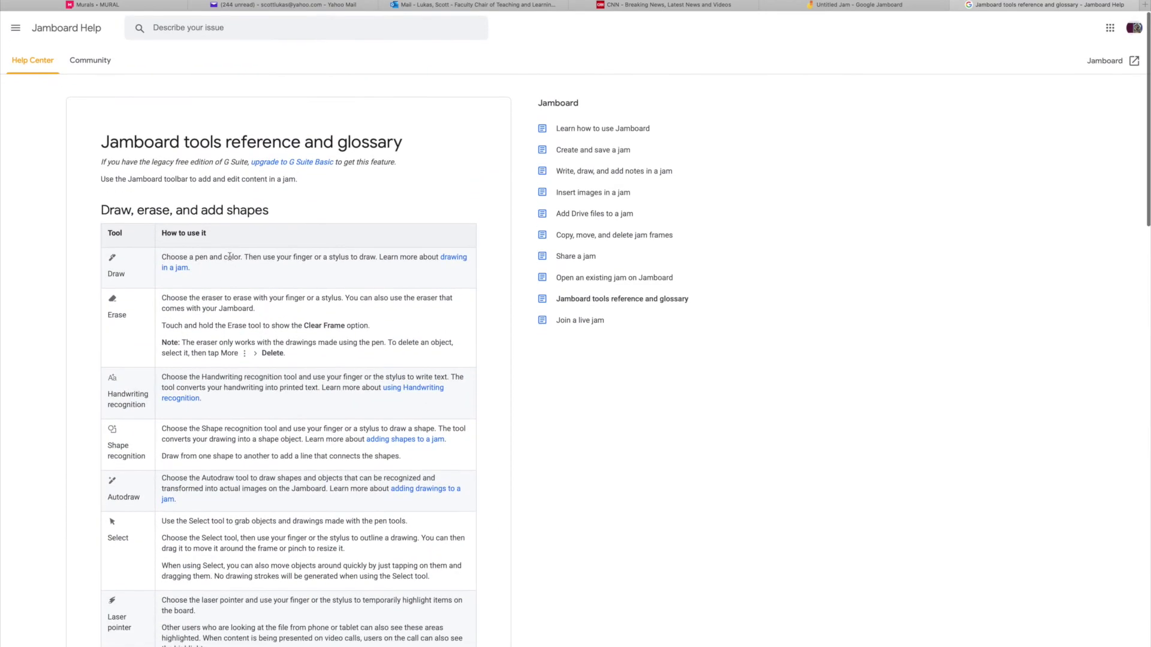
click(857, 4)
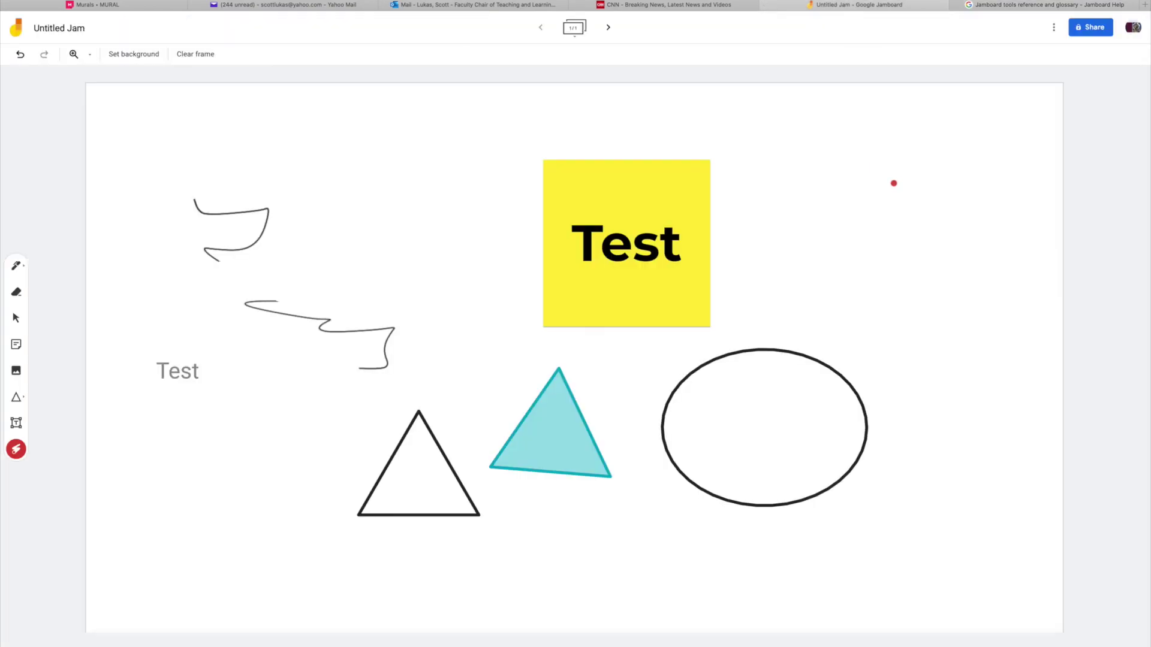